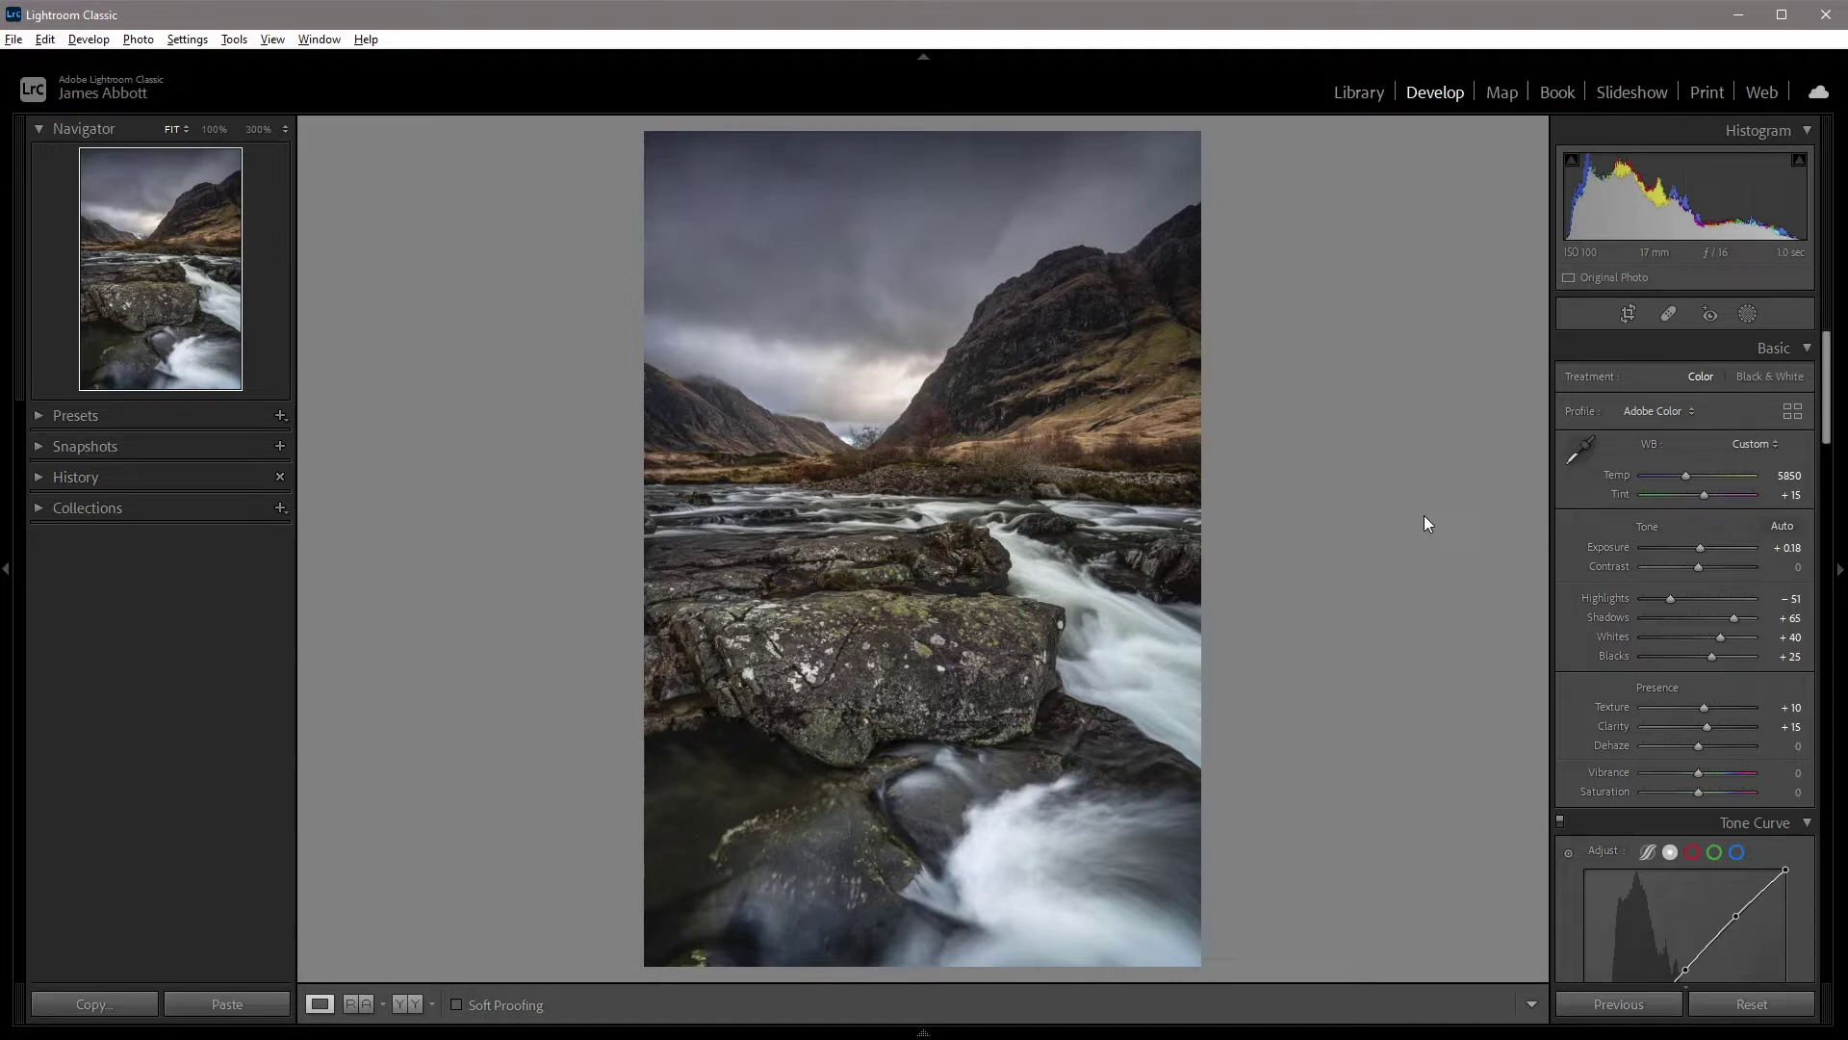
Activate the Spot Removal tool and reset all existing spot corrections on the photo.
{"action": "left_click", "coordinate": [1669, 315]}
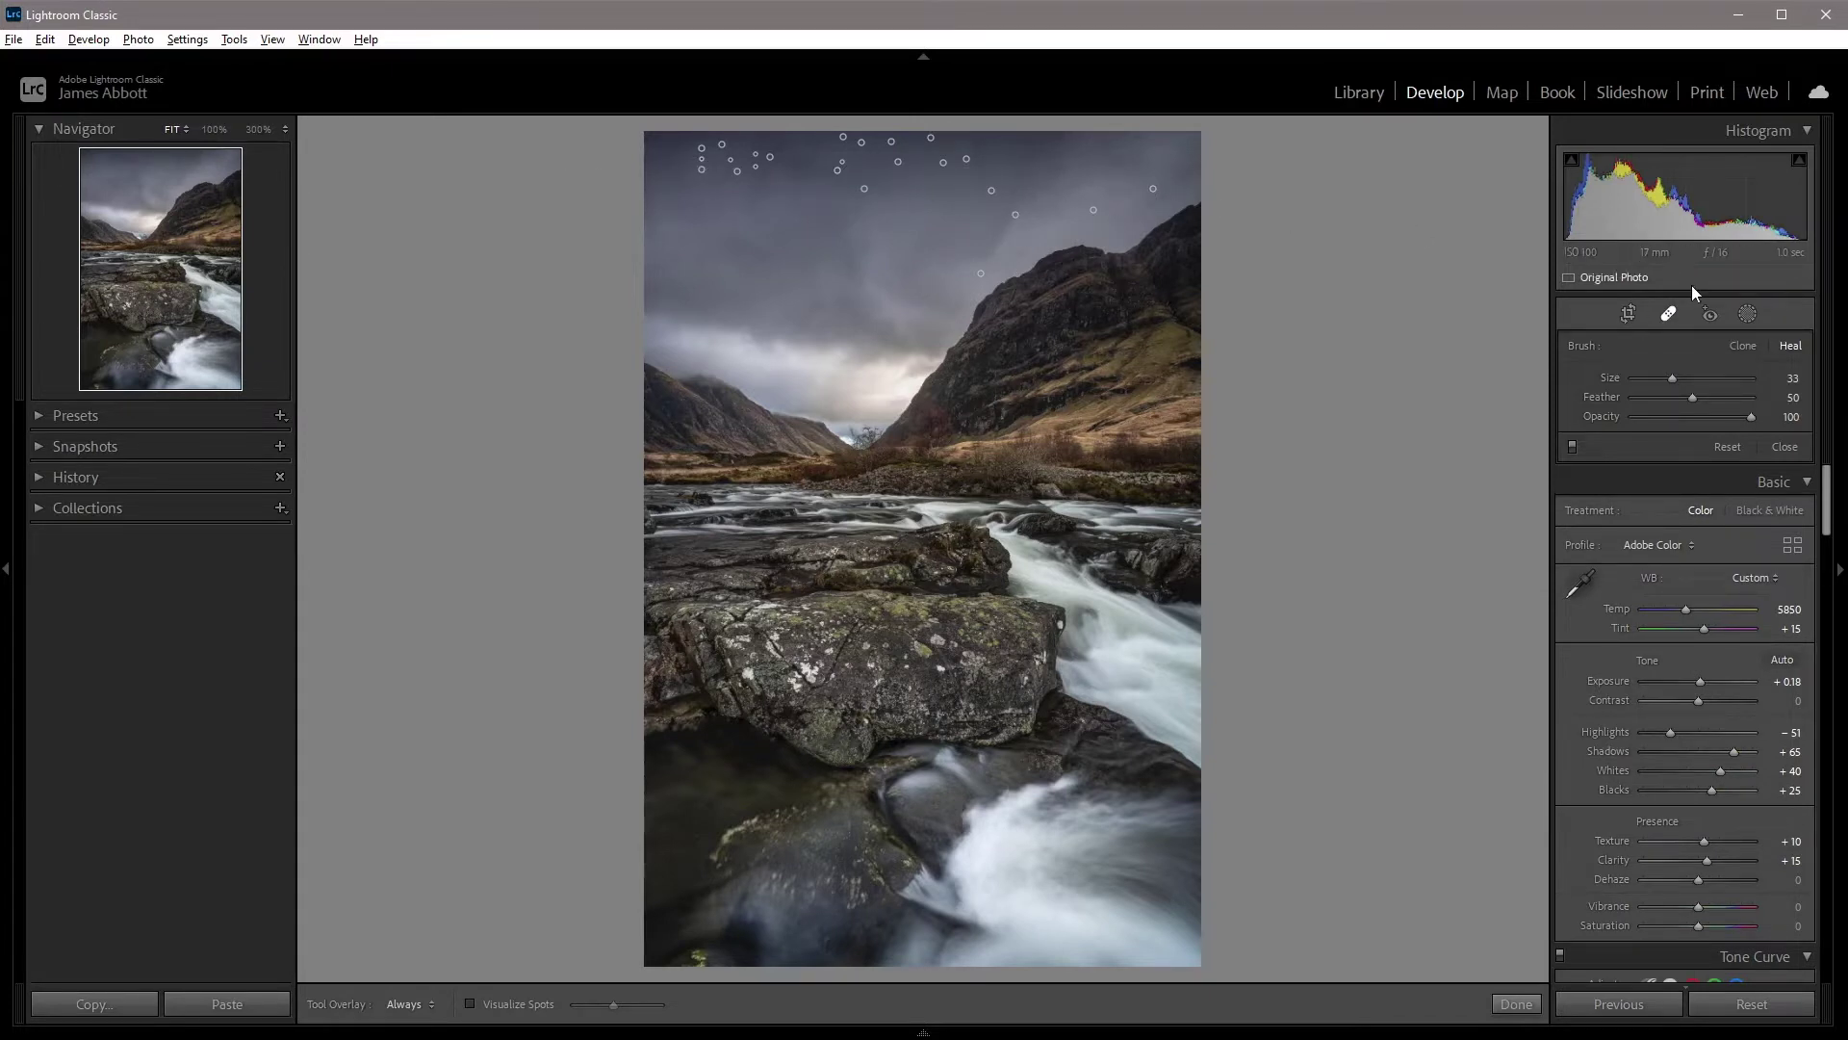
{"action": "left_click", "coordinate": [1741, 445]}
Examine the upper sky at 100% for sensor dust spots, working across from its left edge.
{"action": "key", "text": "z"}
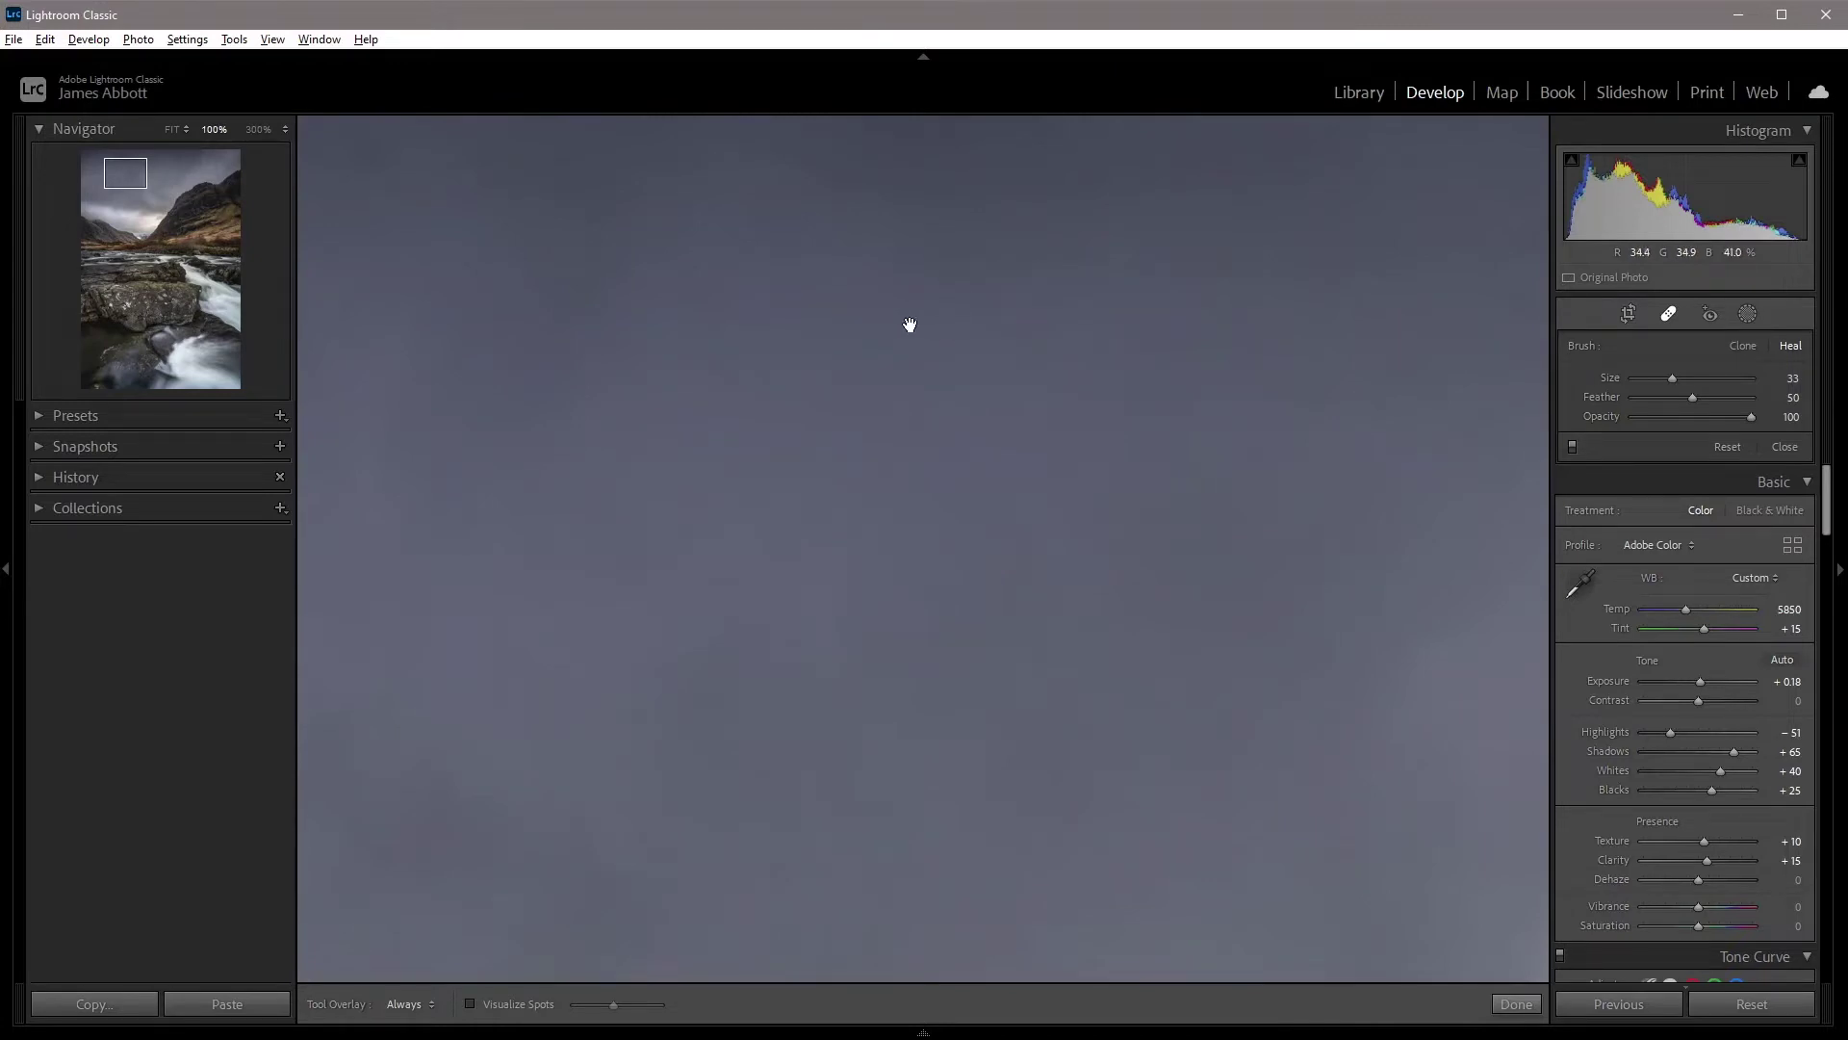
{"action": "left_click_drag", "start_coordinate": [928, 322], "coordinate": [1172, 449]}
{"action": "left_click_drag", "start_coordinate": [1062, 495], "coordinate": [1312, 590]}
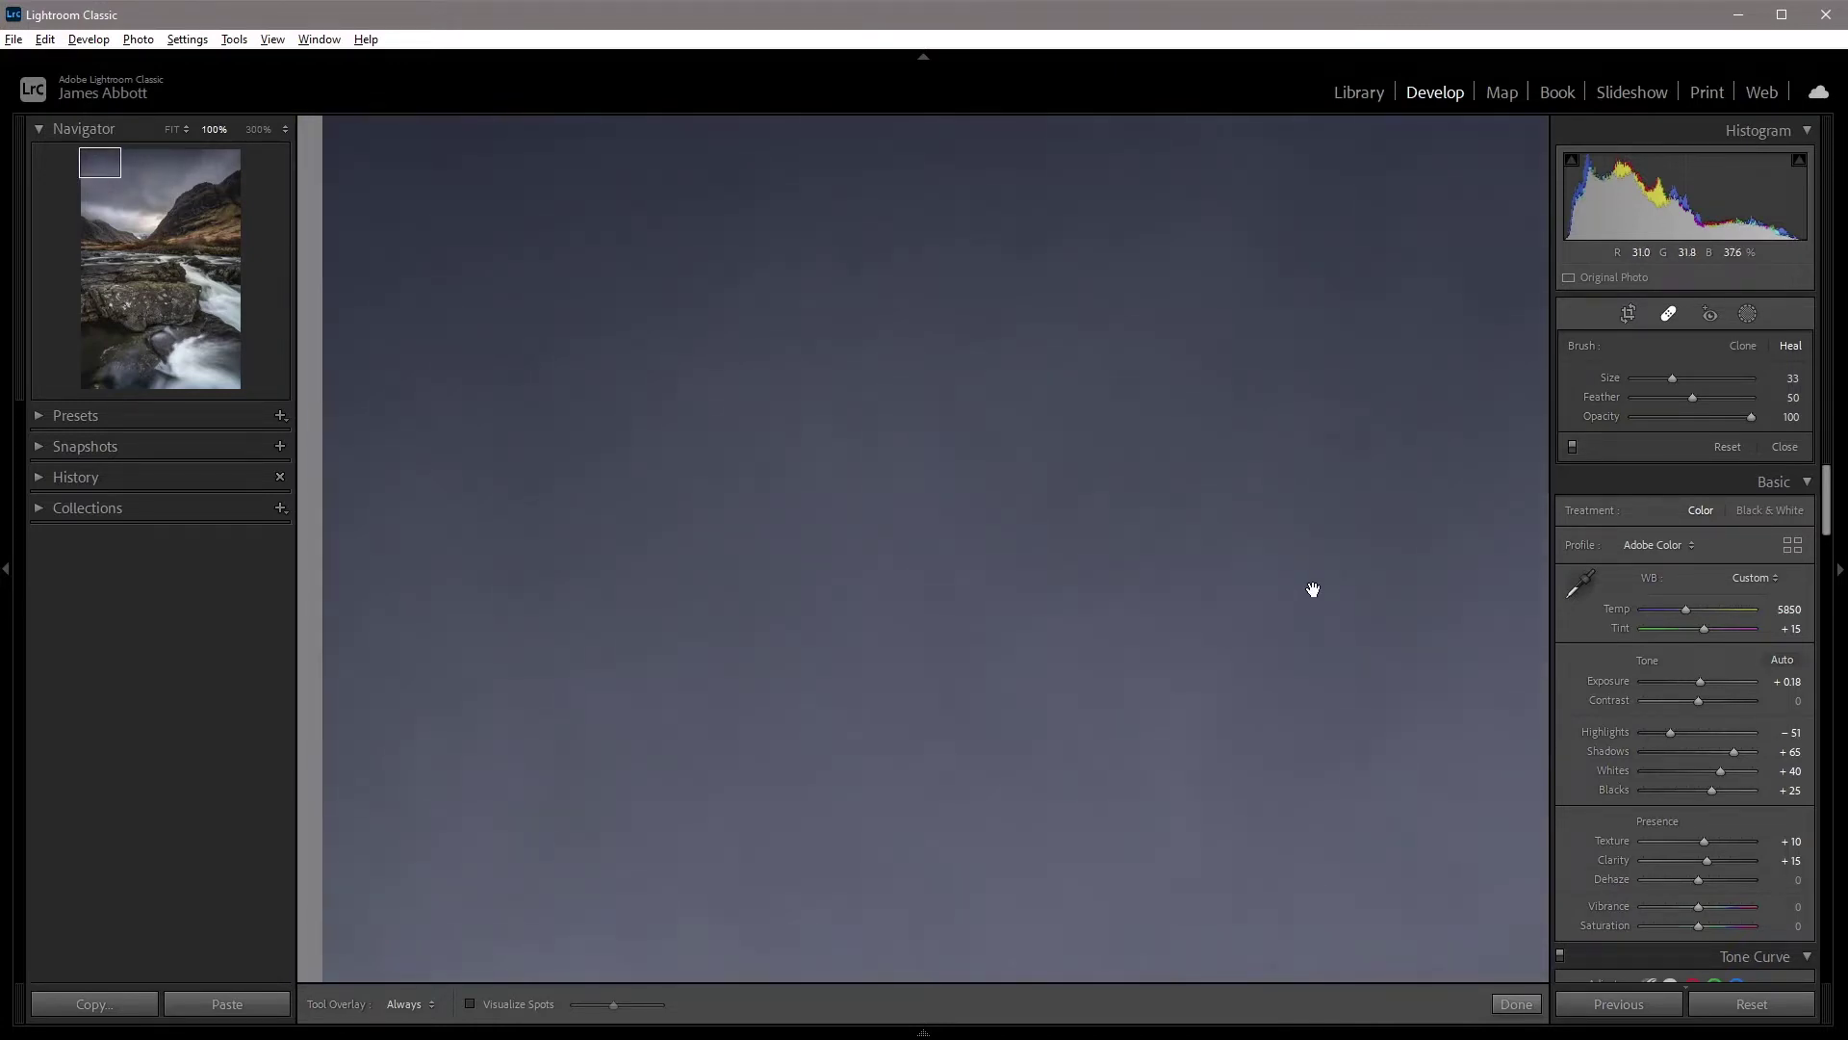
{"action": "left_click_drag", "start_coordinate": [950, 524], "coordinate": [751, 576]}
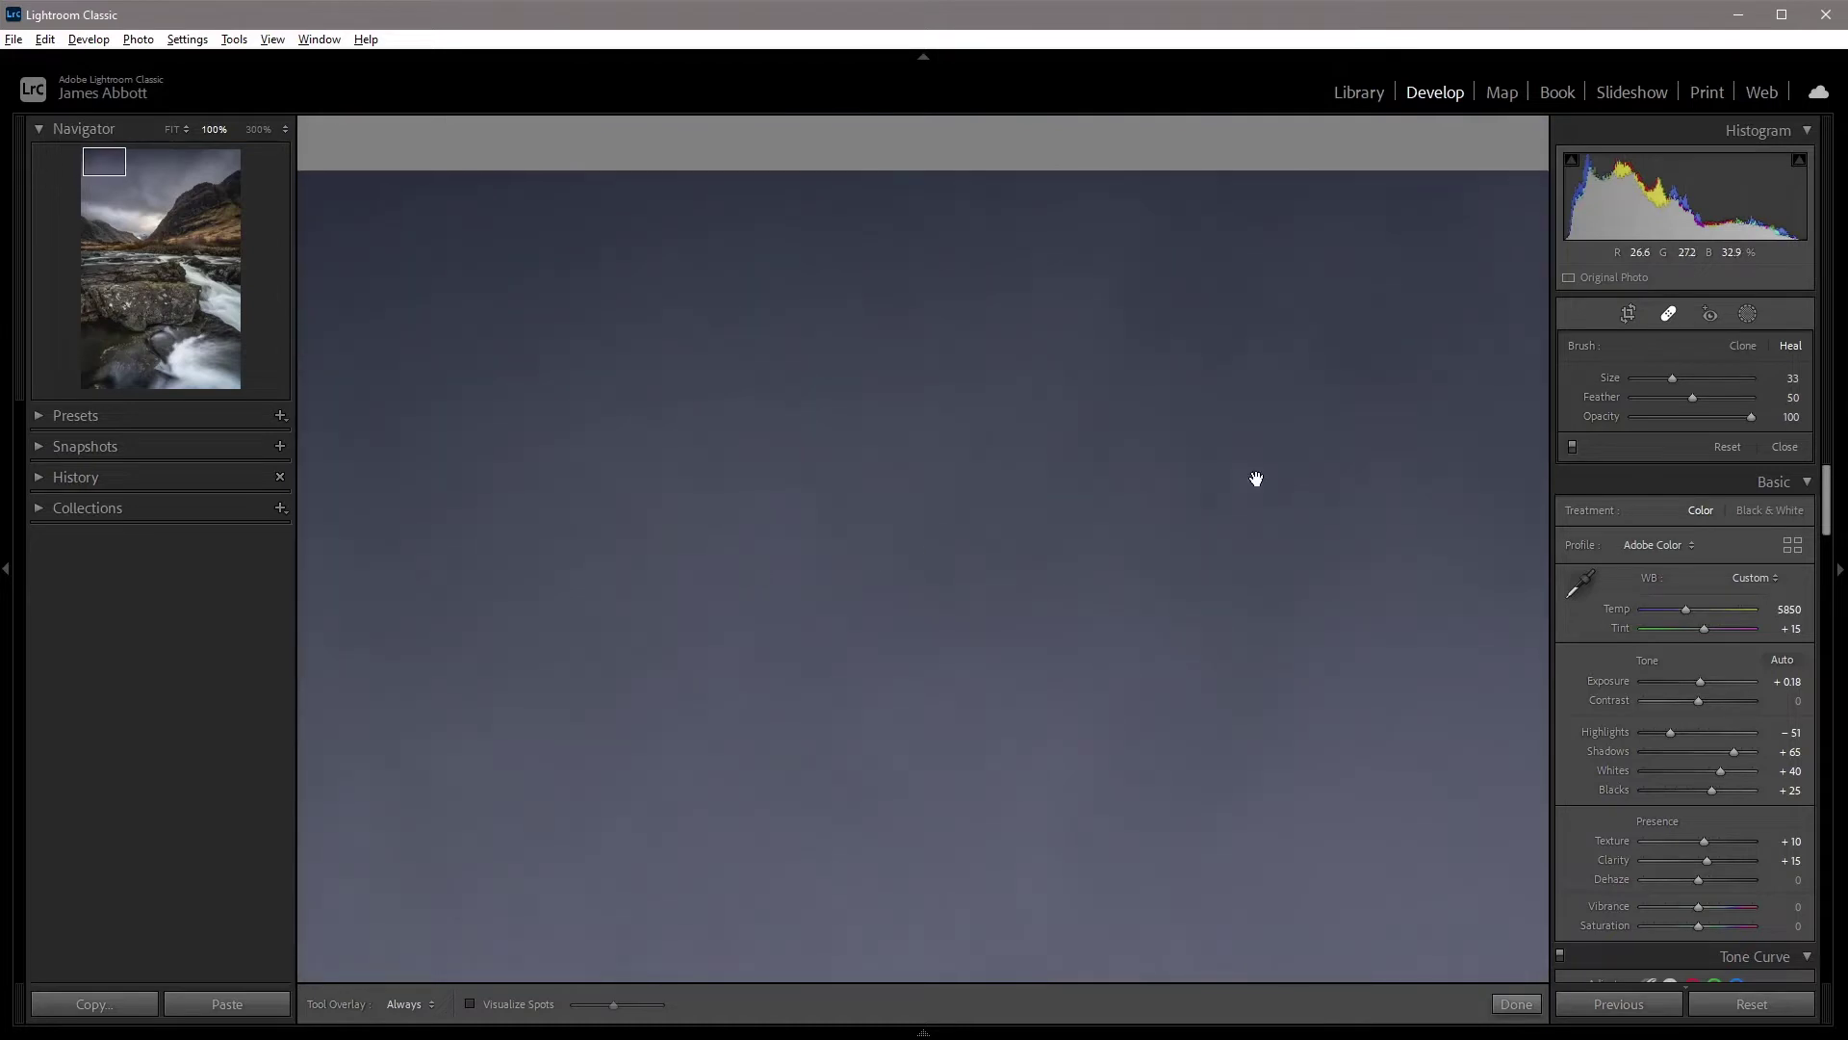
{"action": "left_click_drag", "start_coordinate": [1089, 565], "coordinate": [900, 512]}
{"action": "left_click_drag", "start_coordinate": [1366, 627], "coordinate": [973, 598]}
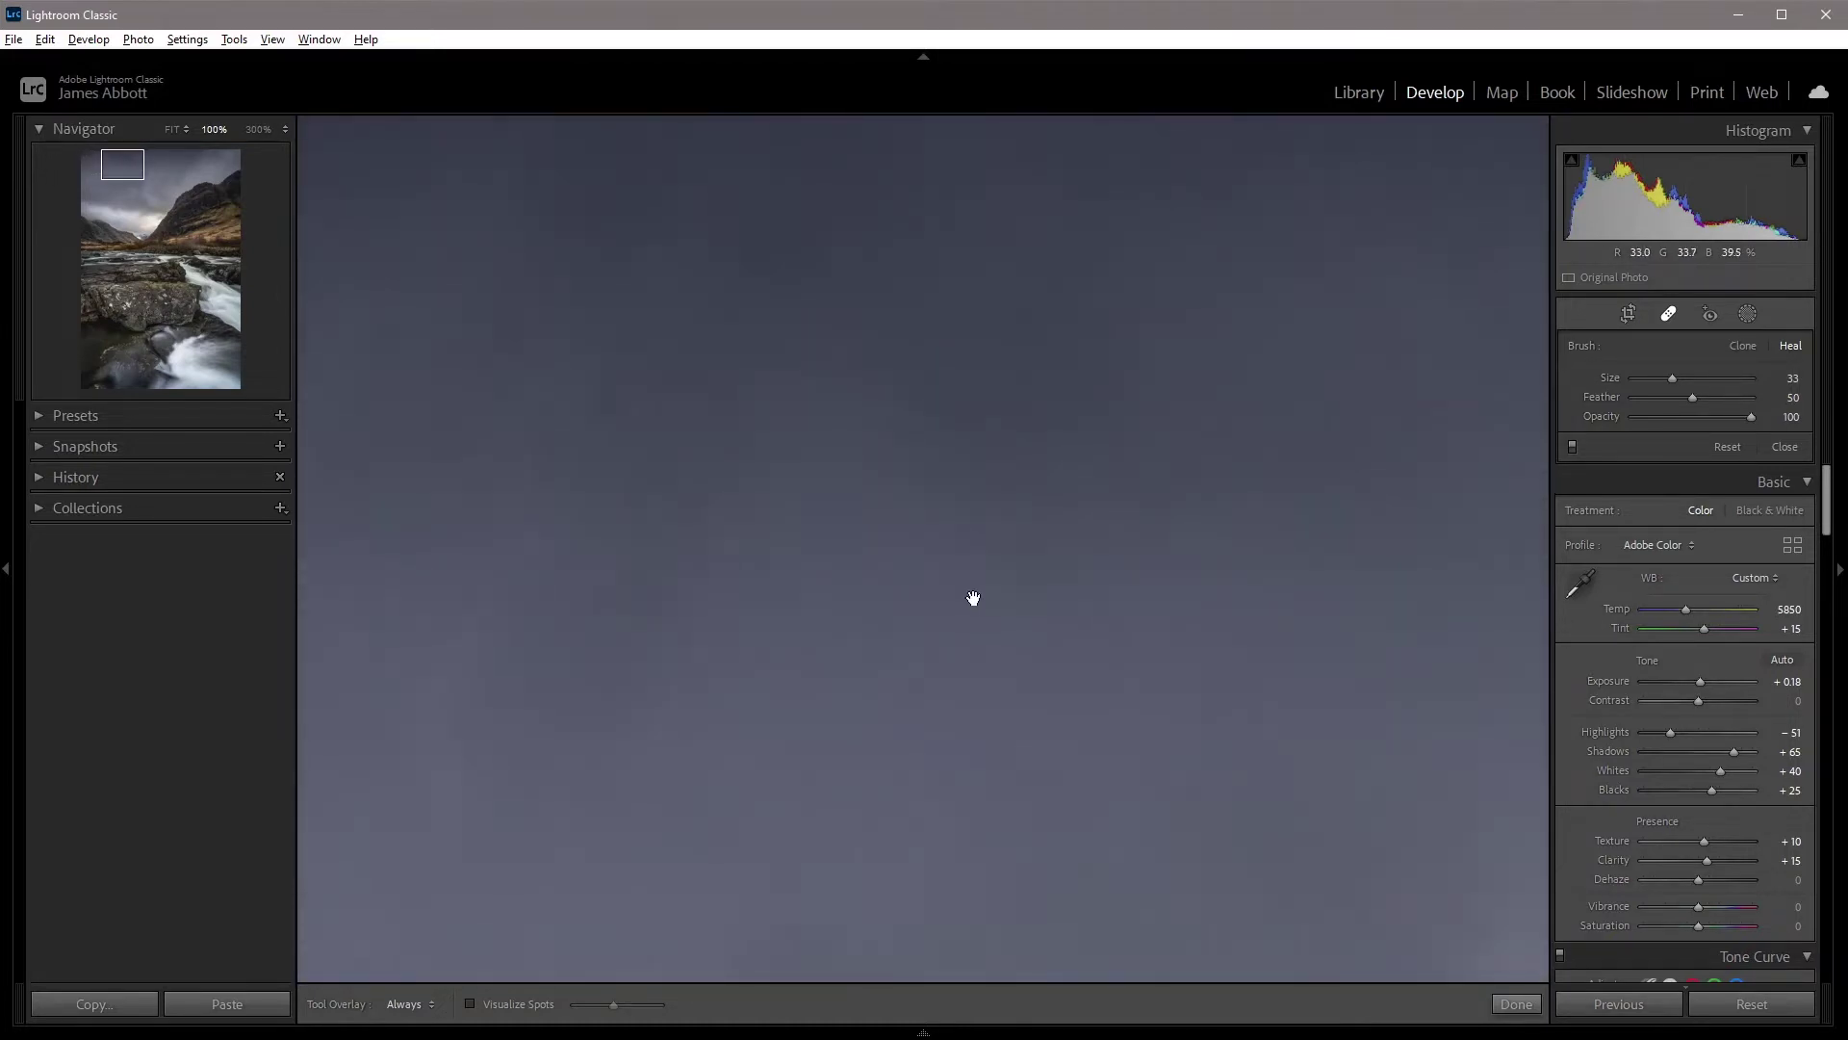
{"action": "left_click_drag", "start_coordinate": [1225, 606], "coordinate": [878, 571]}
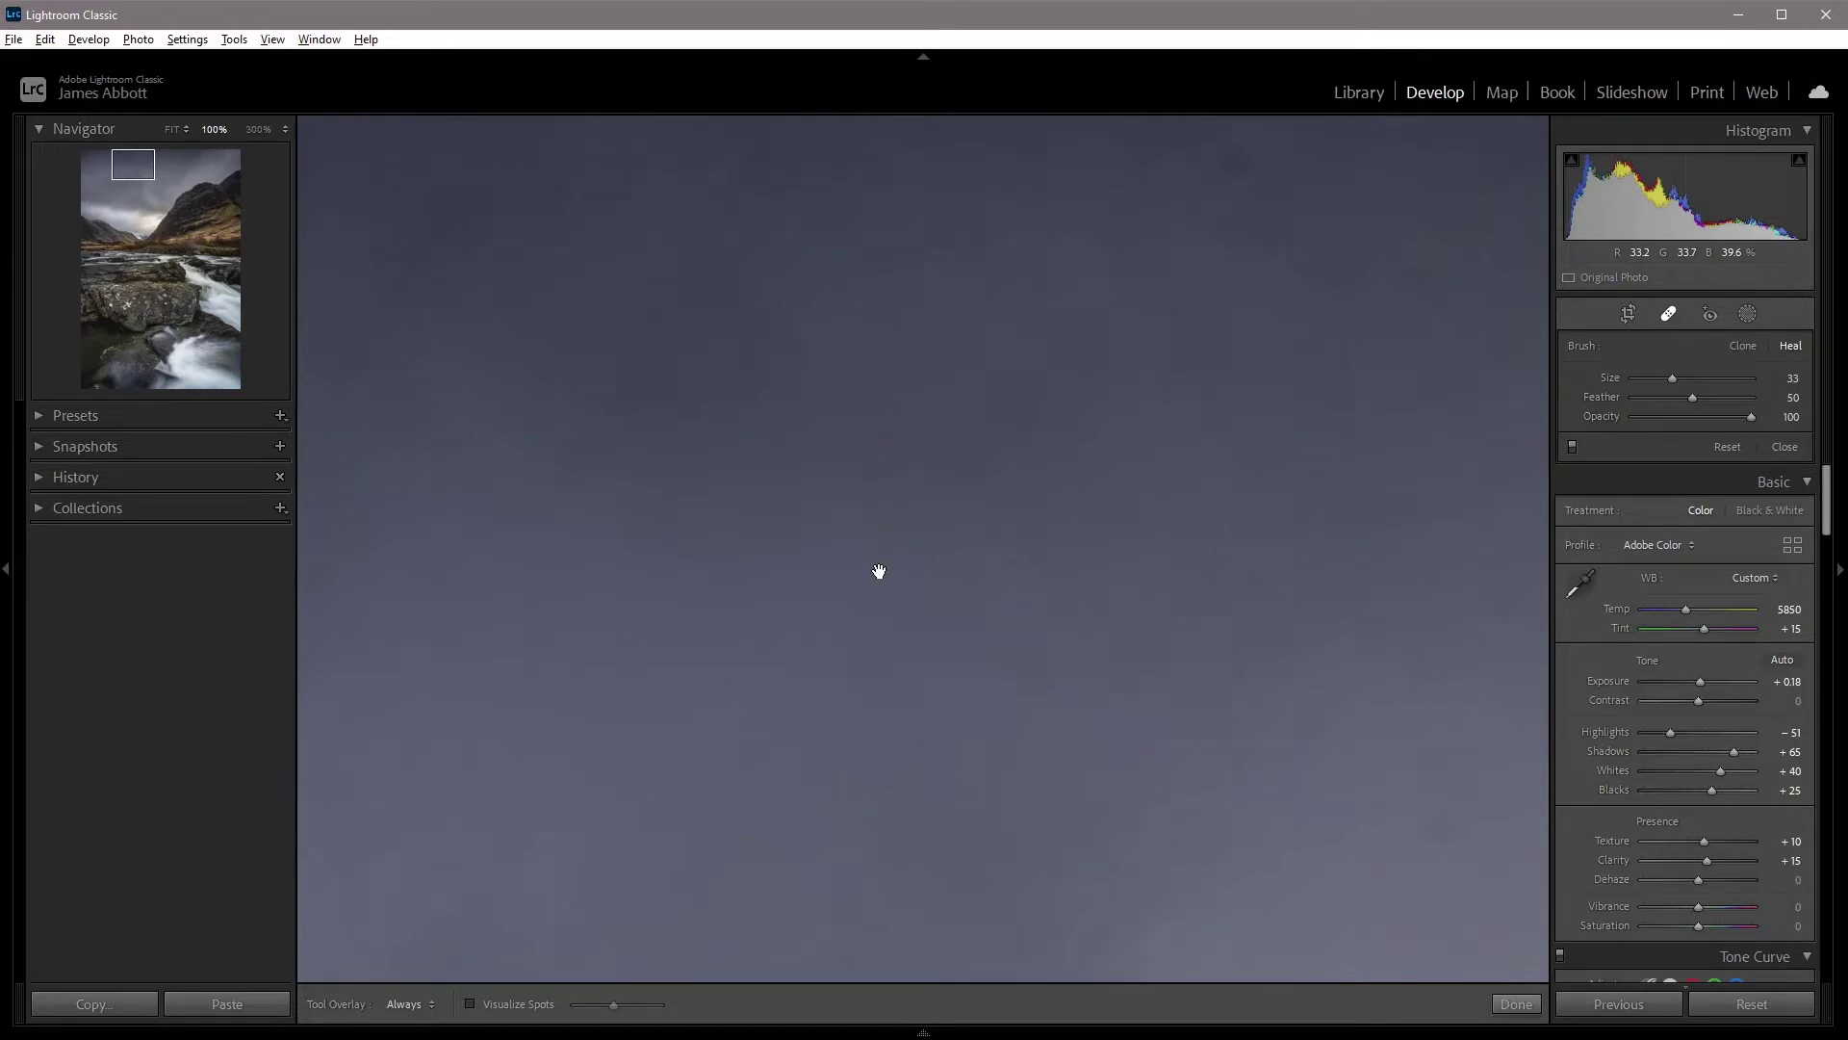
{"action": "left_click_drag", "start_coordinate": [1024, 557], "coordinate": [915, 586]}
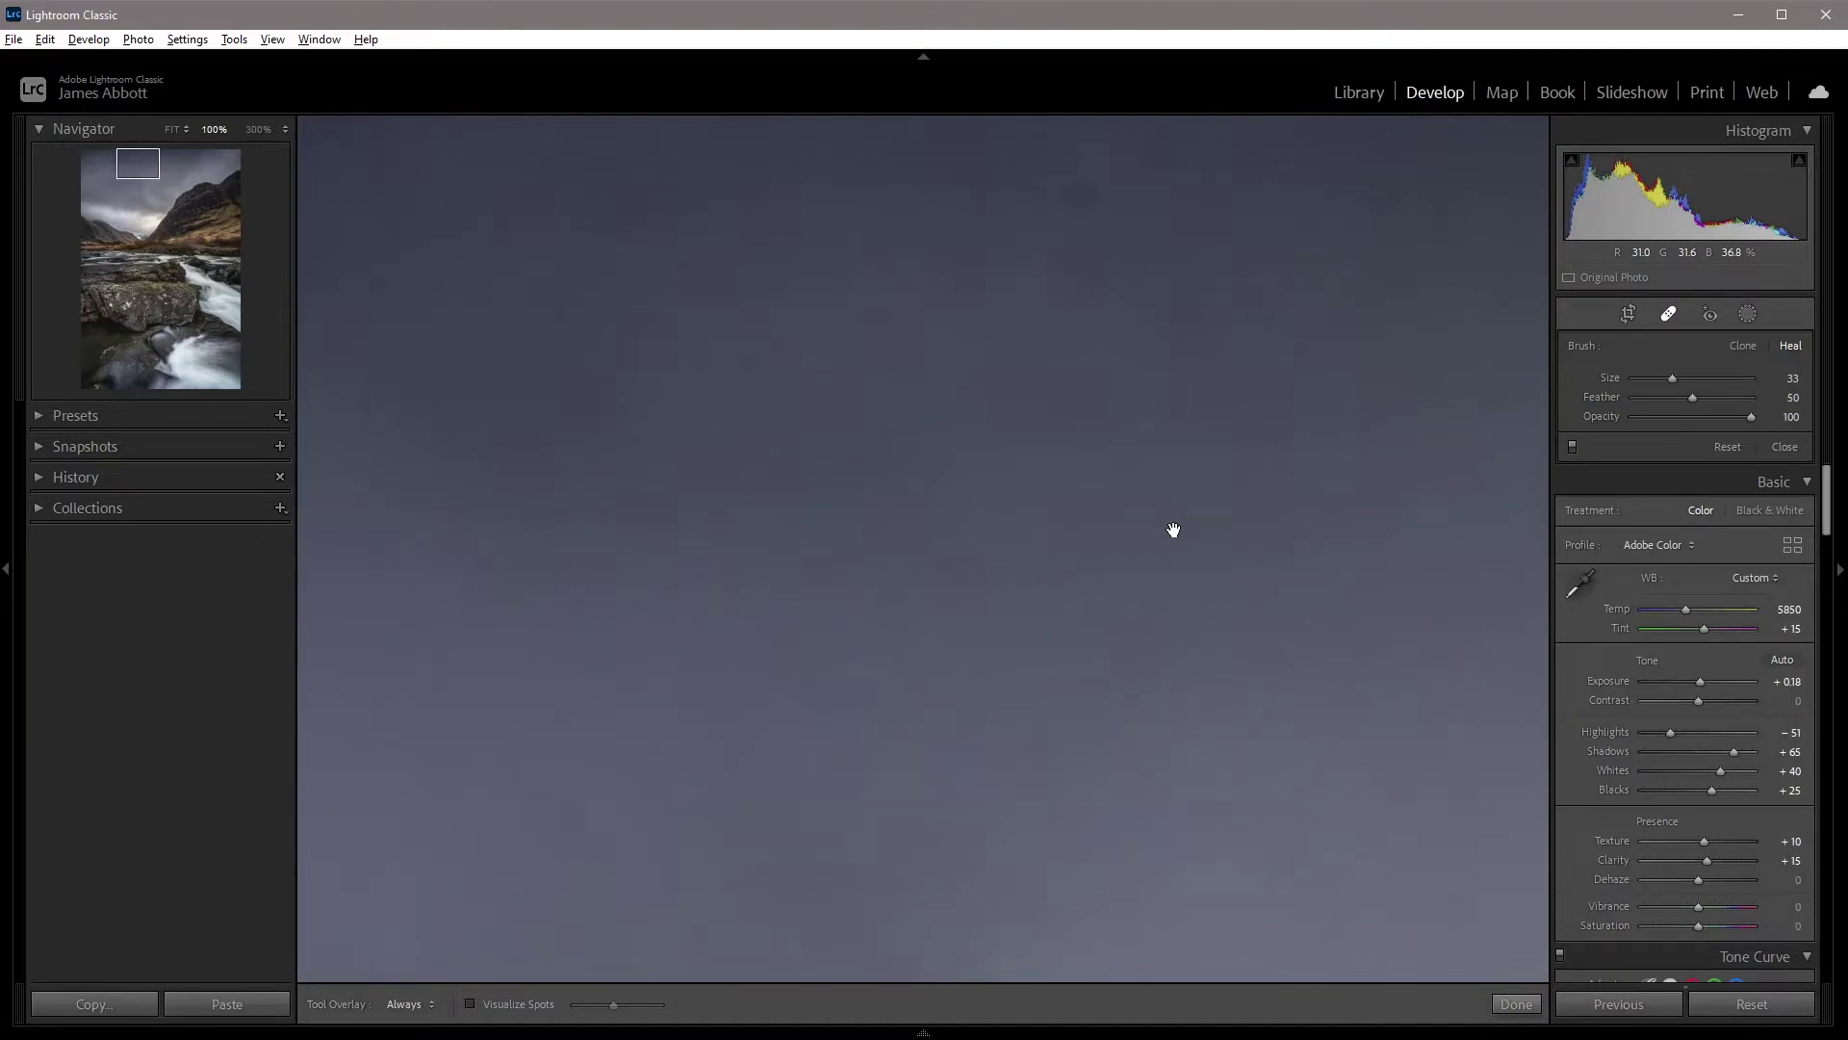
{"action": "left_click_drag", "start_coordinate": [1174, 529], "coordinate": [878, 500]}
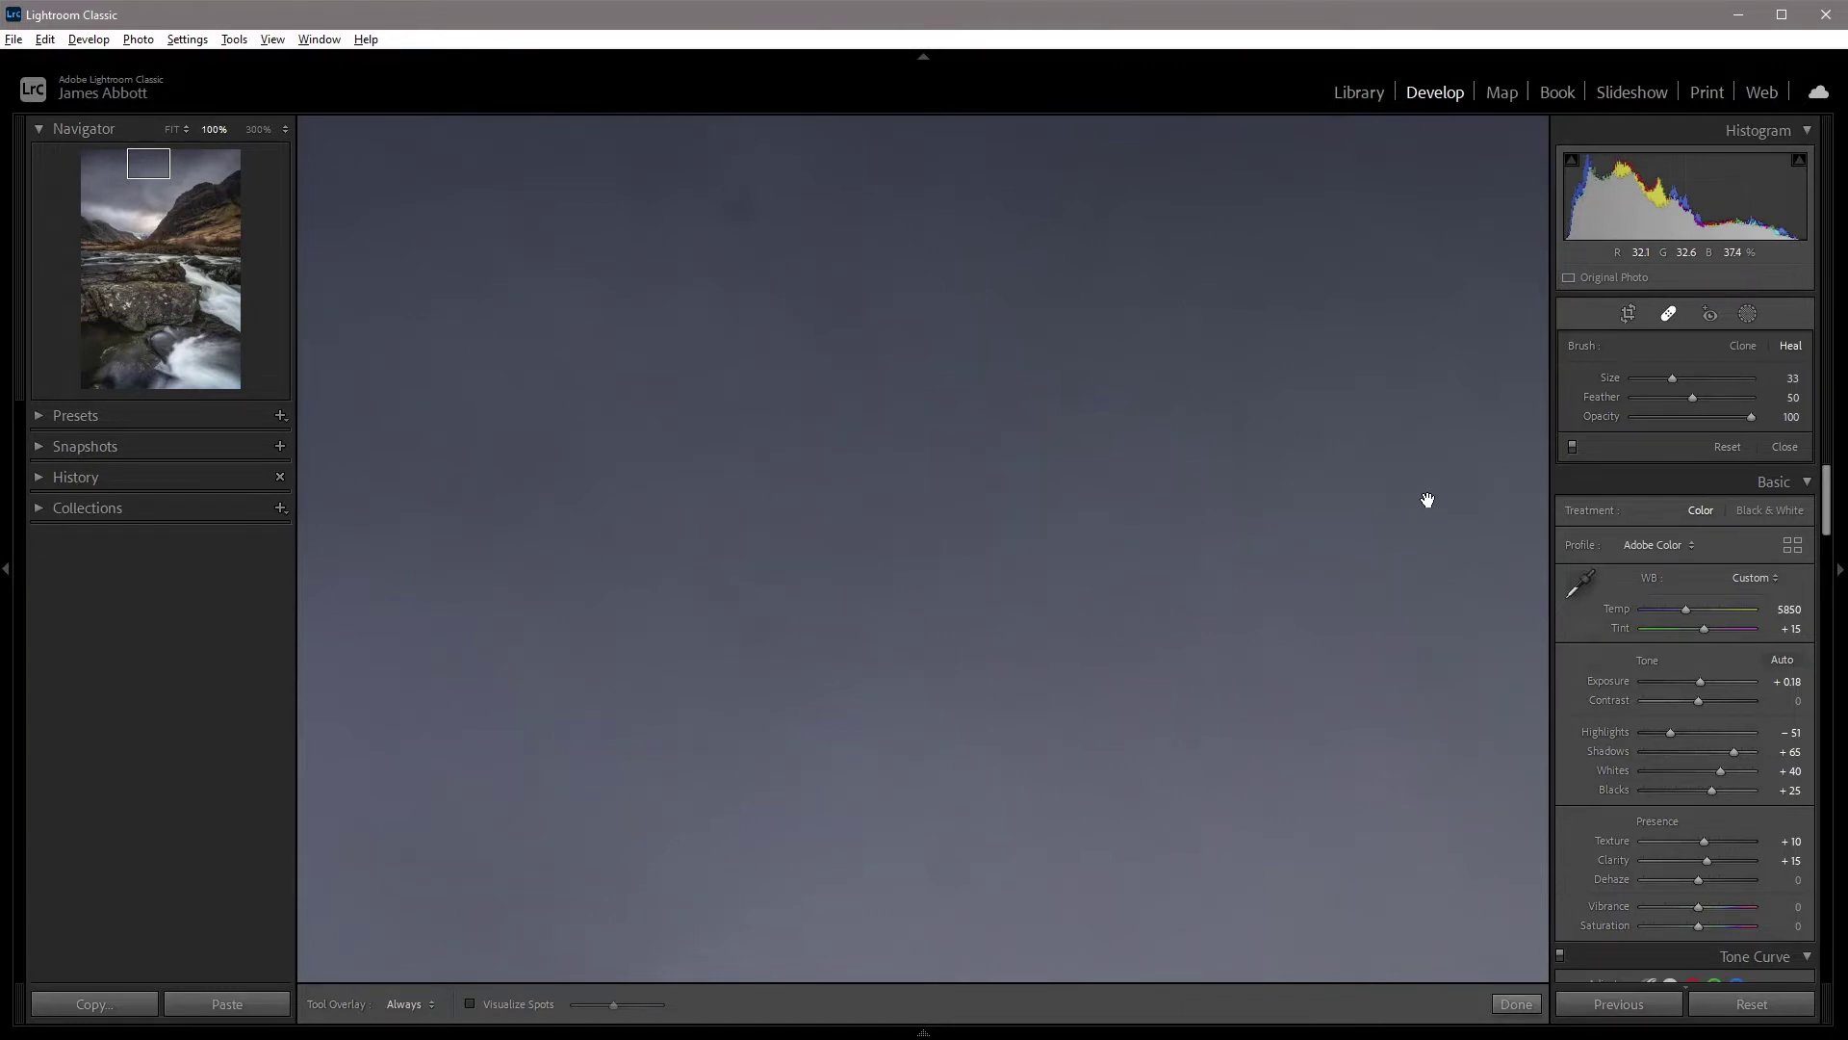
{"action": "key", "text": "z"}
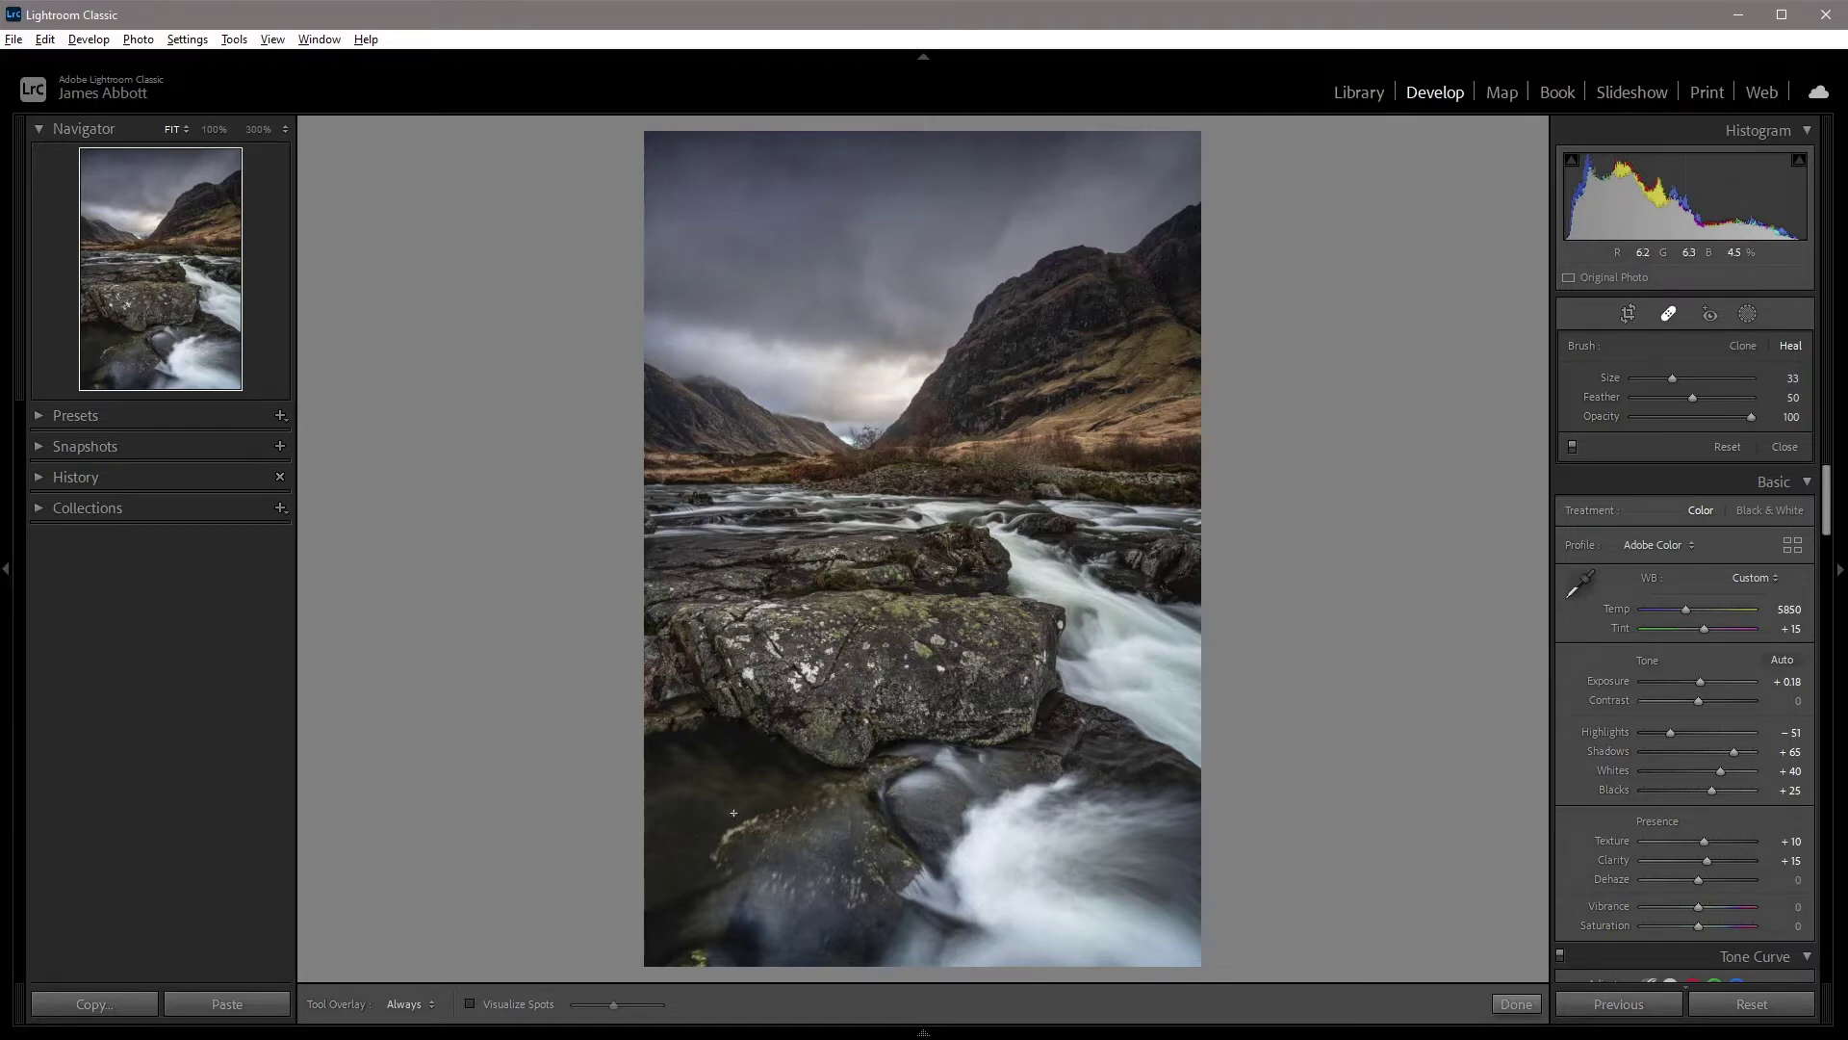
Turn on Visualize Spots and raise its threshold while viewing the sky at 100%.
{"action": "left_click", "coordinate": [470, 1004]}
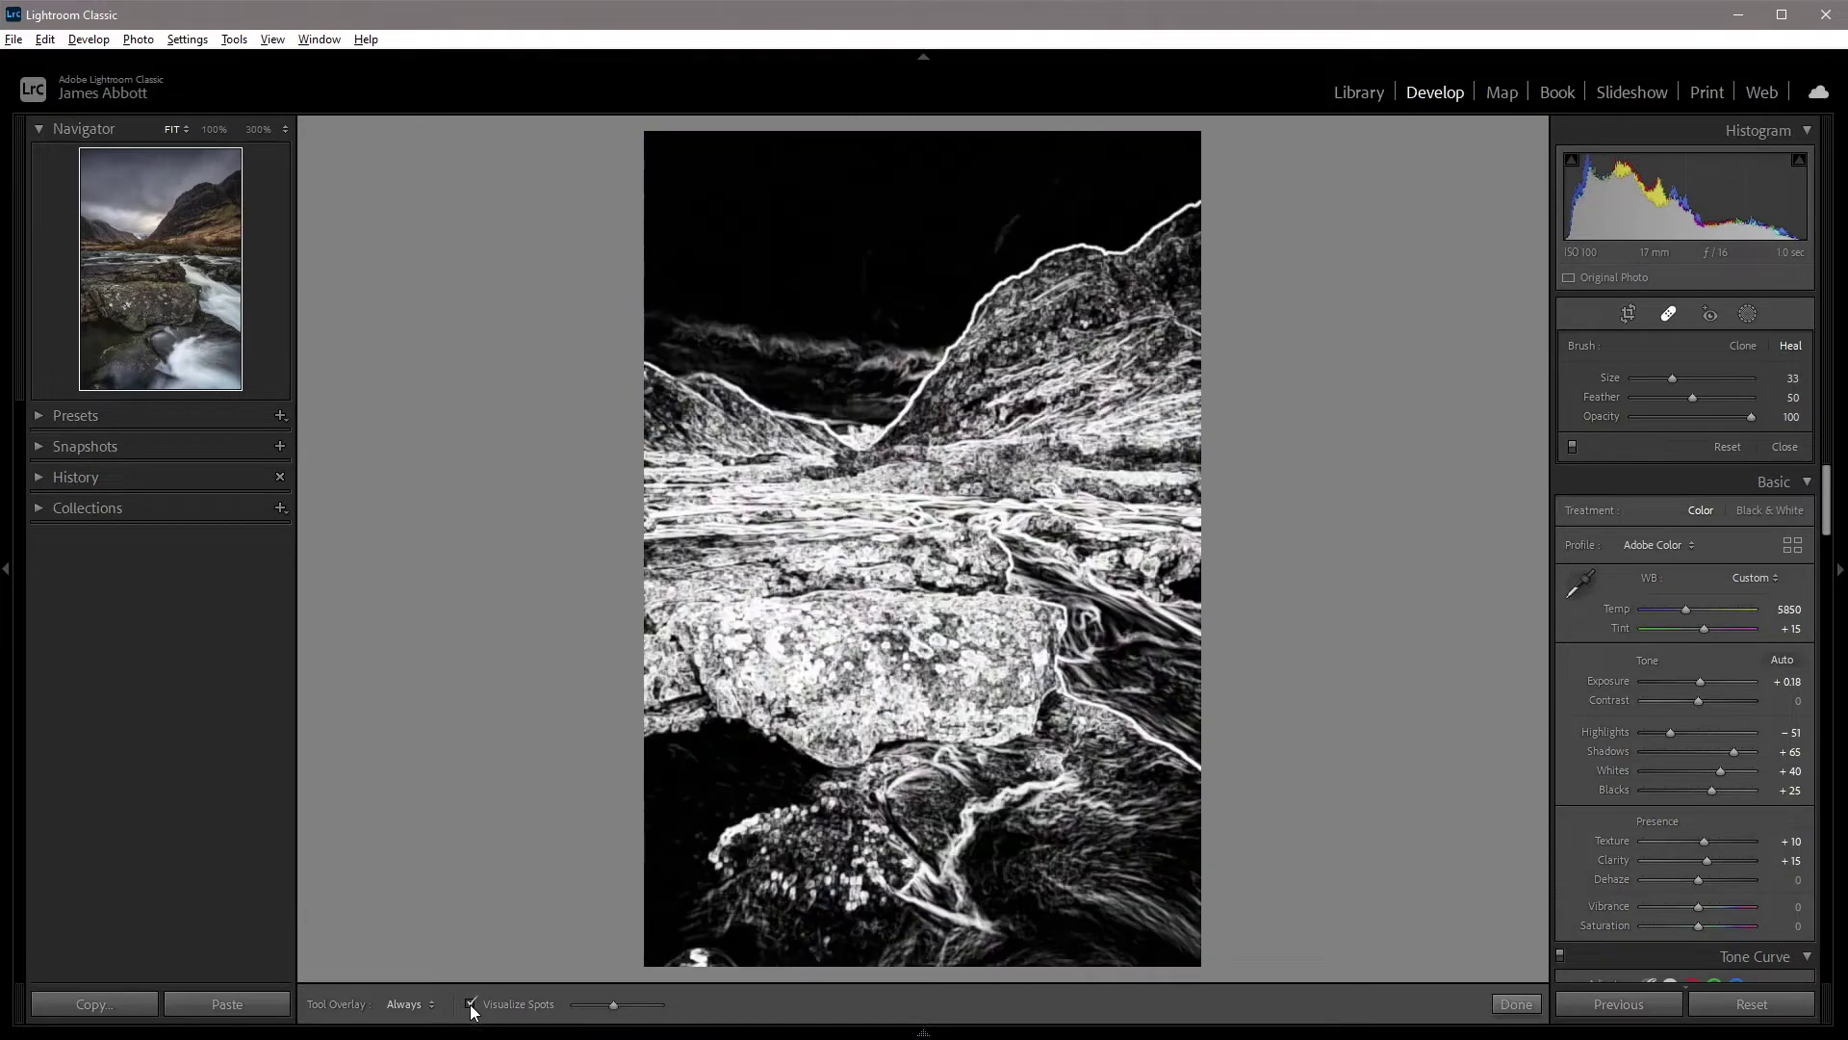
{"action": "key", "text": "z"}
{"action": "key", "text": "space"}
{"action": "mouse_move", "coordinate": [837, 177]}
{"action": "left_mouse_down"}
{"action": "mouse_move", "coordinate": [1201, 384]}
{"action": "mouse_move", "coordinate": [1381, 254]}
{"action": "left_mouse_up"}
{"action": "mouse_move", "coordinate": [1047, 722]}
{"action": "left_mouse_down"}
{"action": "mouse_move", "coordinate": [1031, 524]}
{"action": "mouse_move", "coordinate": [912, 578]}
{"action": "mouse_move", "coordinate": [1337, 607]}
{"action": "left_mouse_up"}
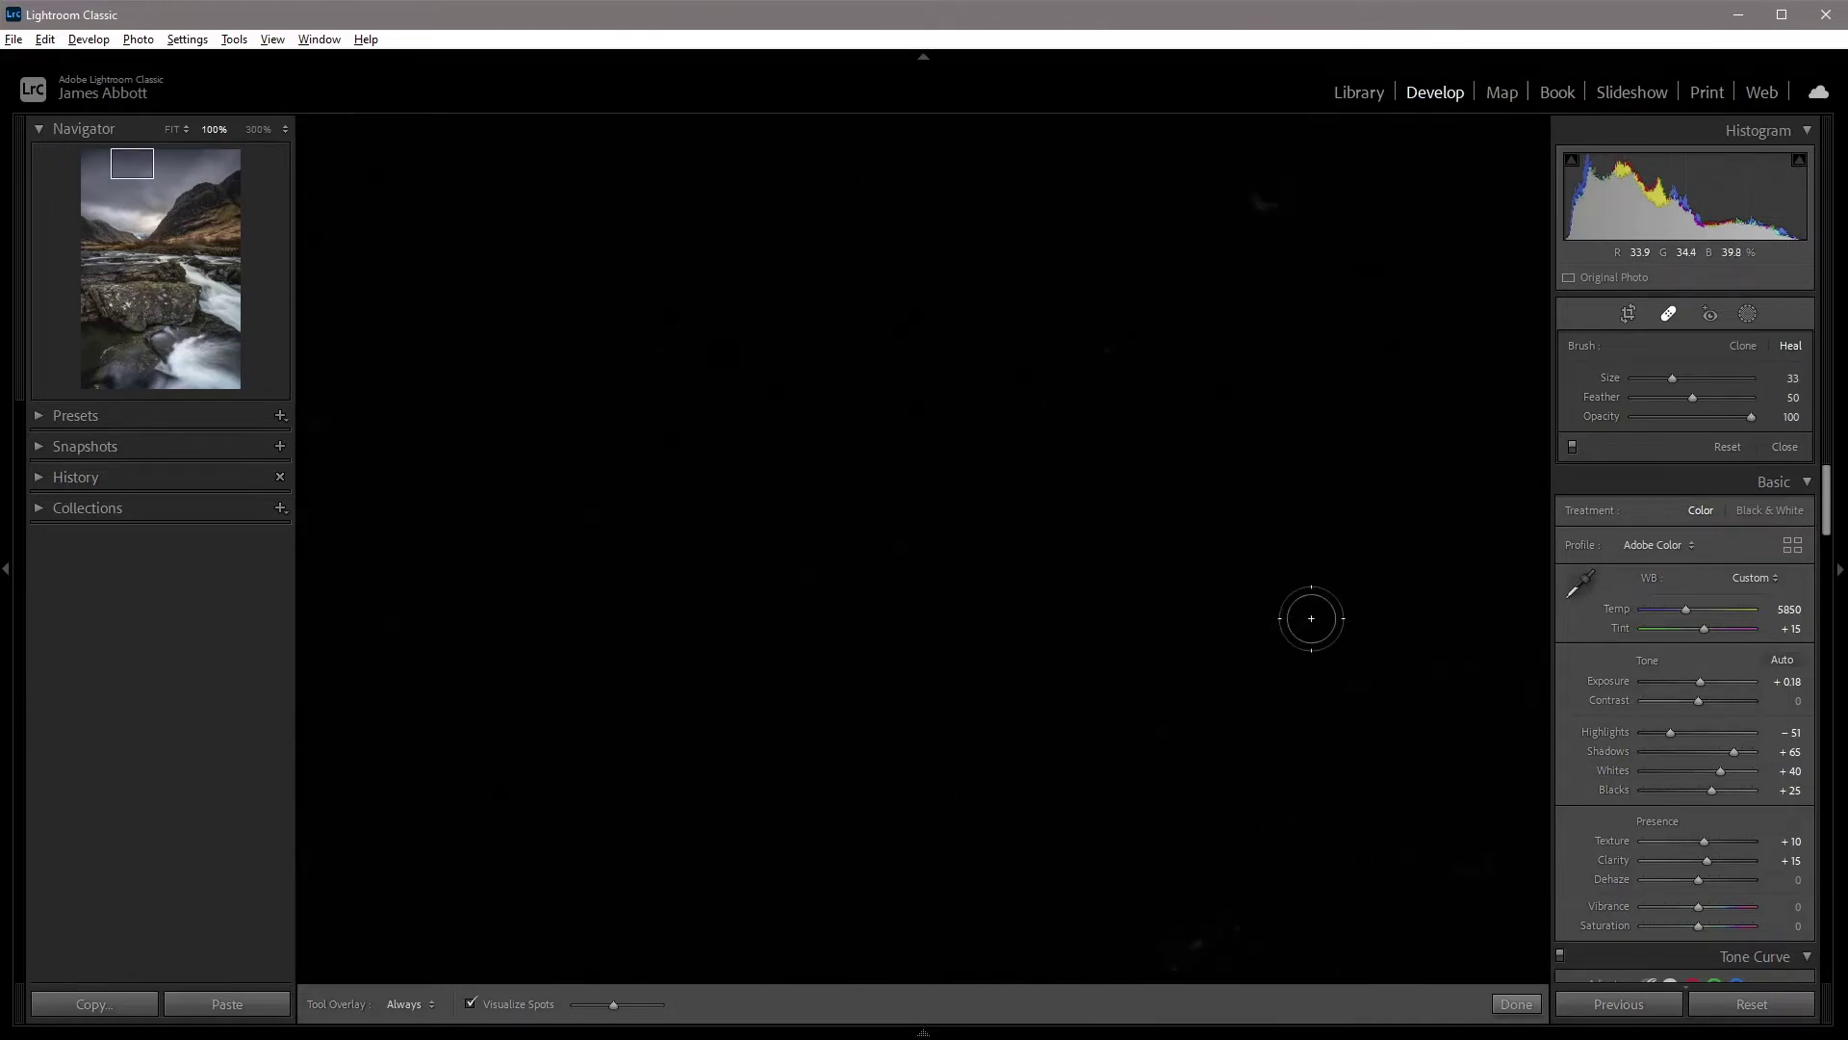
{"action": "left_click_drag", "start_coordinate": [617, 1006], "coordinate": [640, 1010]}
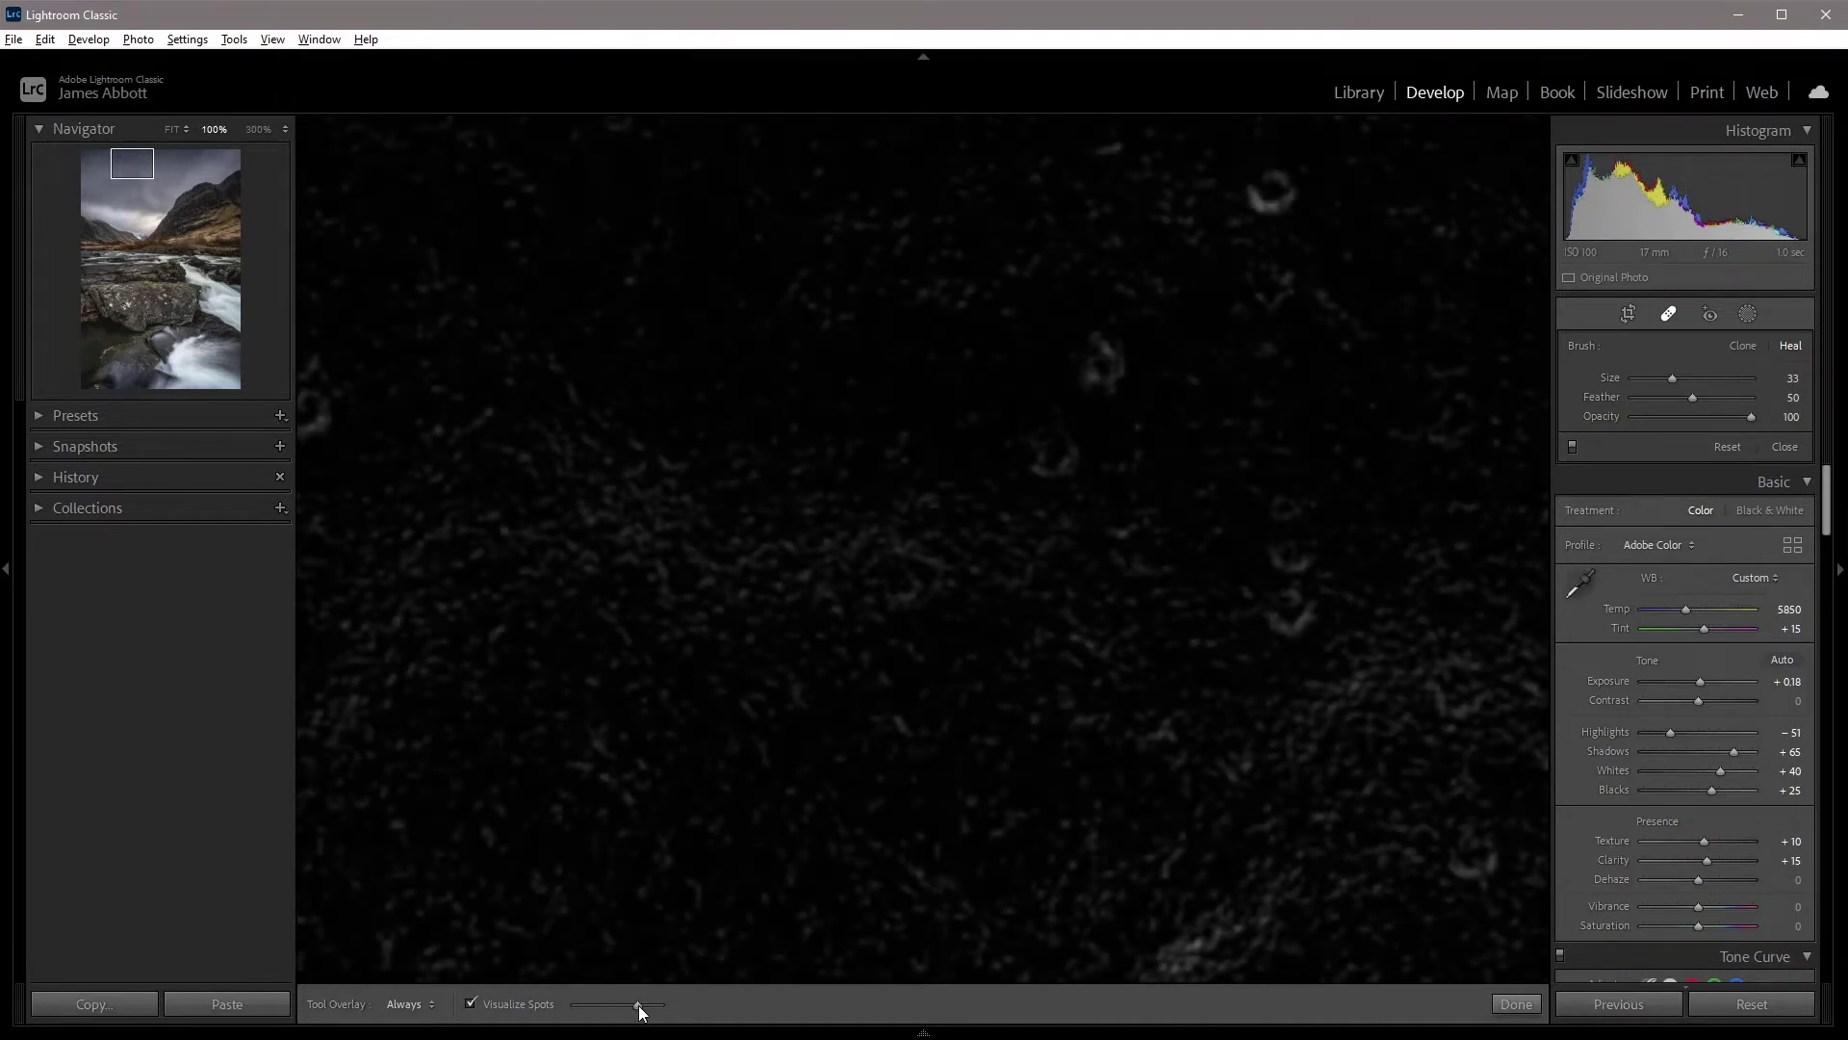
Inspect the visualized sky at 100% for dust spots, from the upper edge across to the area above the mountain.
{"action": "left_click_drag", "start_coordinate": [882, 616], "coordinate": [1370, 748]}
{"action": "left_click_drag", "start_coordinate": [636, 474], "coordinate": [1052, 499]}
{"action": "left_click_drag", "start_coordinate": [668, 607], "coordinate": [923, 623]}
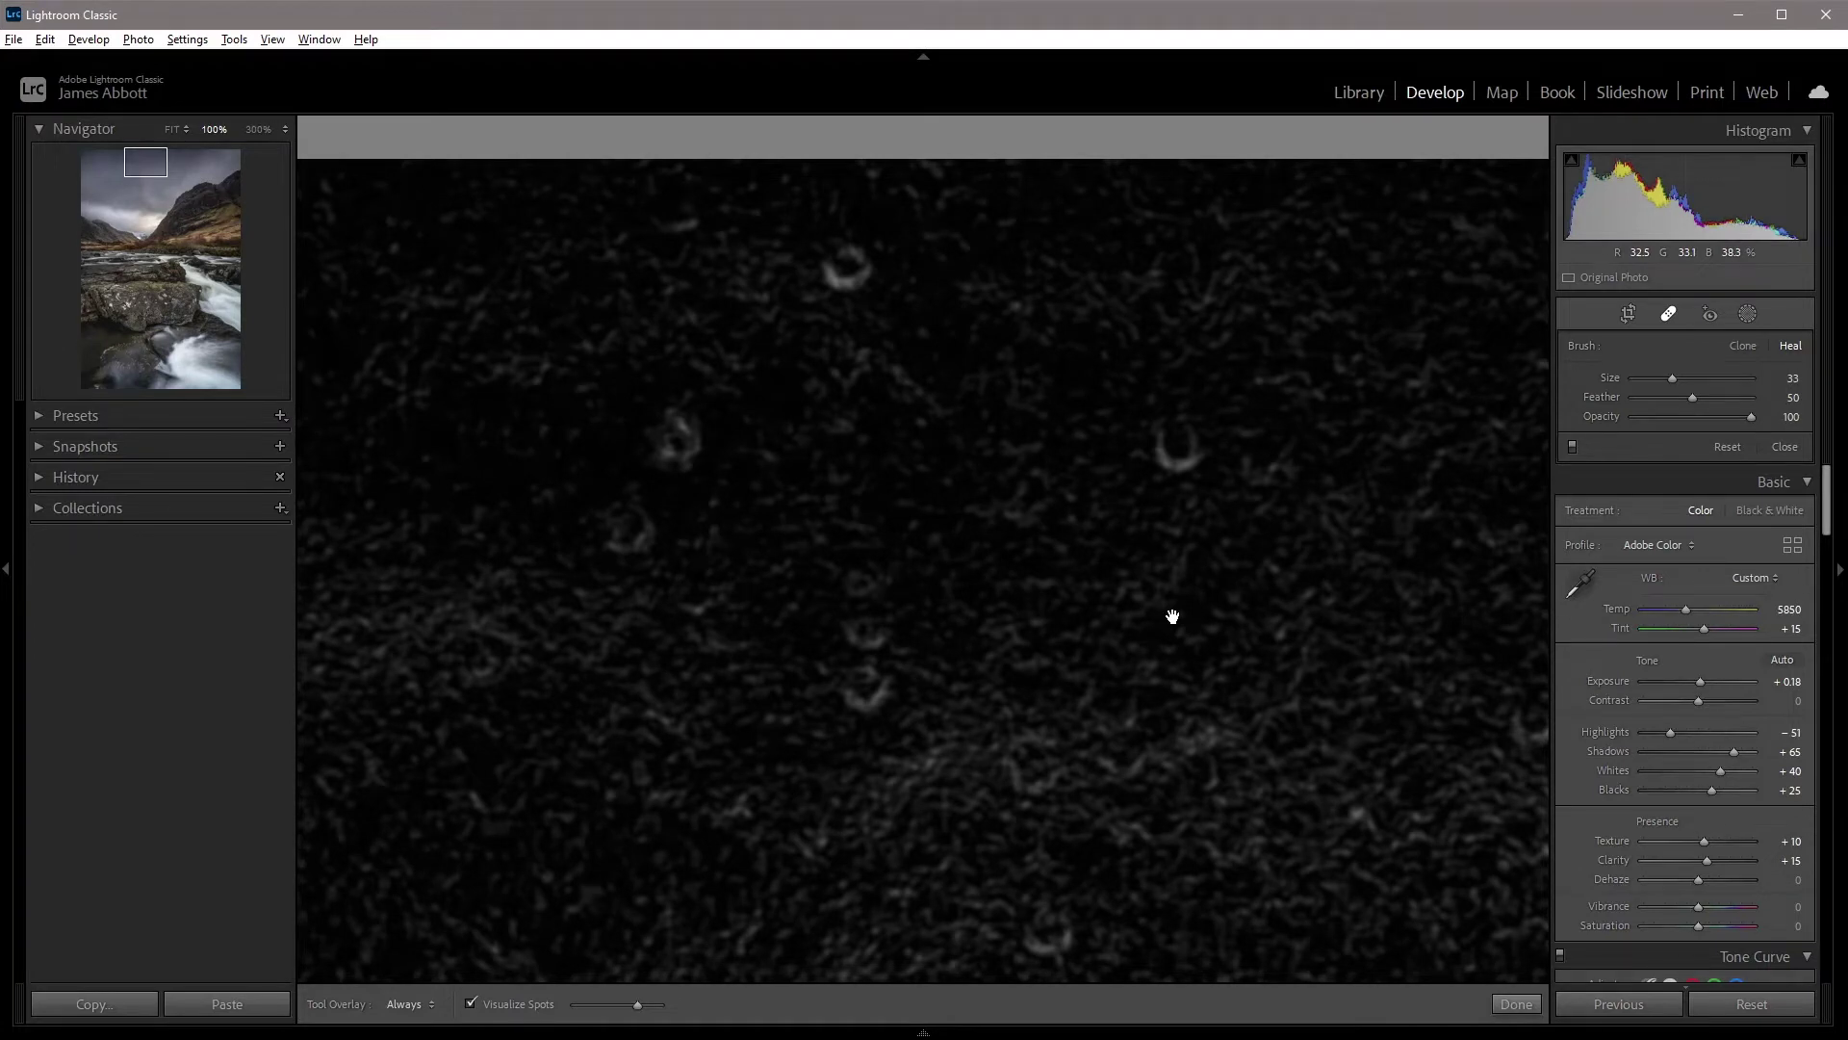
{"action": "left_click_drag", "start_coordinate": [1213, 644], "coordinate": [644, 536]}
{"action": "mouse_move", "coordinate": [1438, 648]}
{"action": "left_mouse_down"}
{"action": "mouse_move", "coordinate": [1242, 532]}
{"action": "mouse_move", "coordinate": [1086, 687]}
{"action": "mouse_move", "coordinate": [813, 400]}
{"action": "mouse_move", "coordinate": [735, 259]}
{"action": "left_mouse_up"}
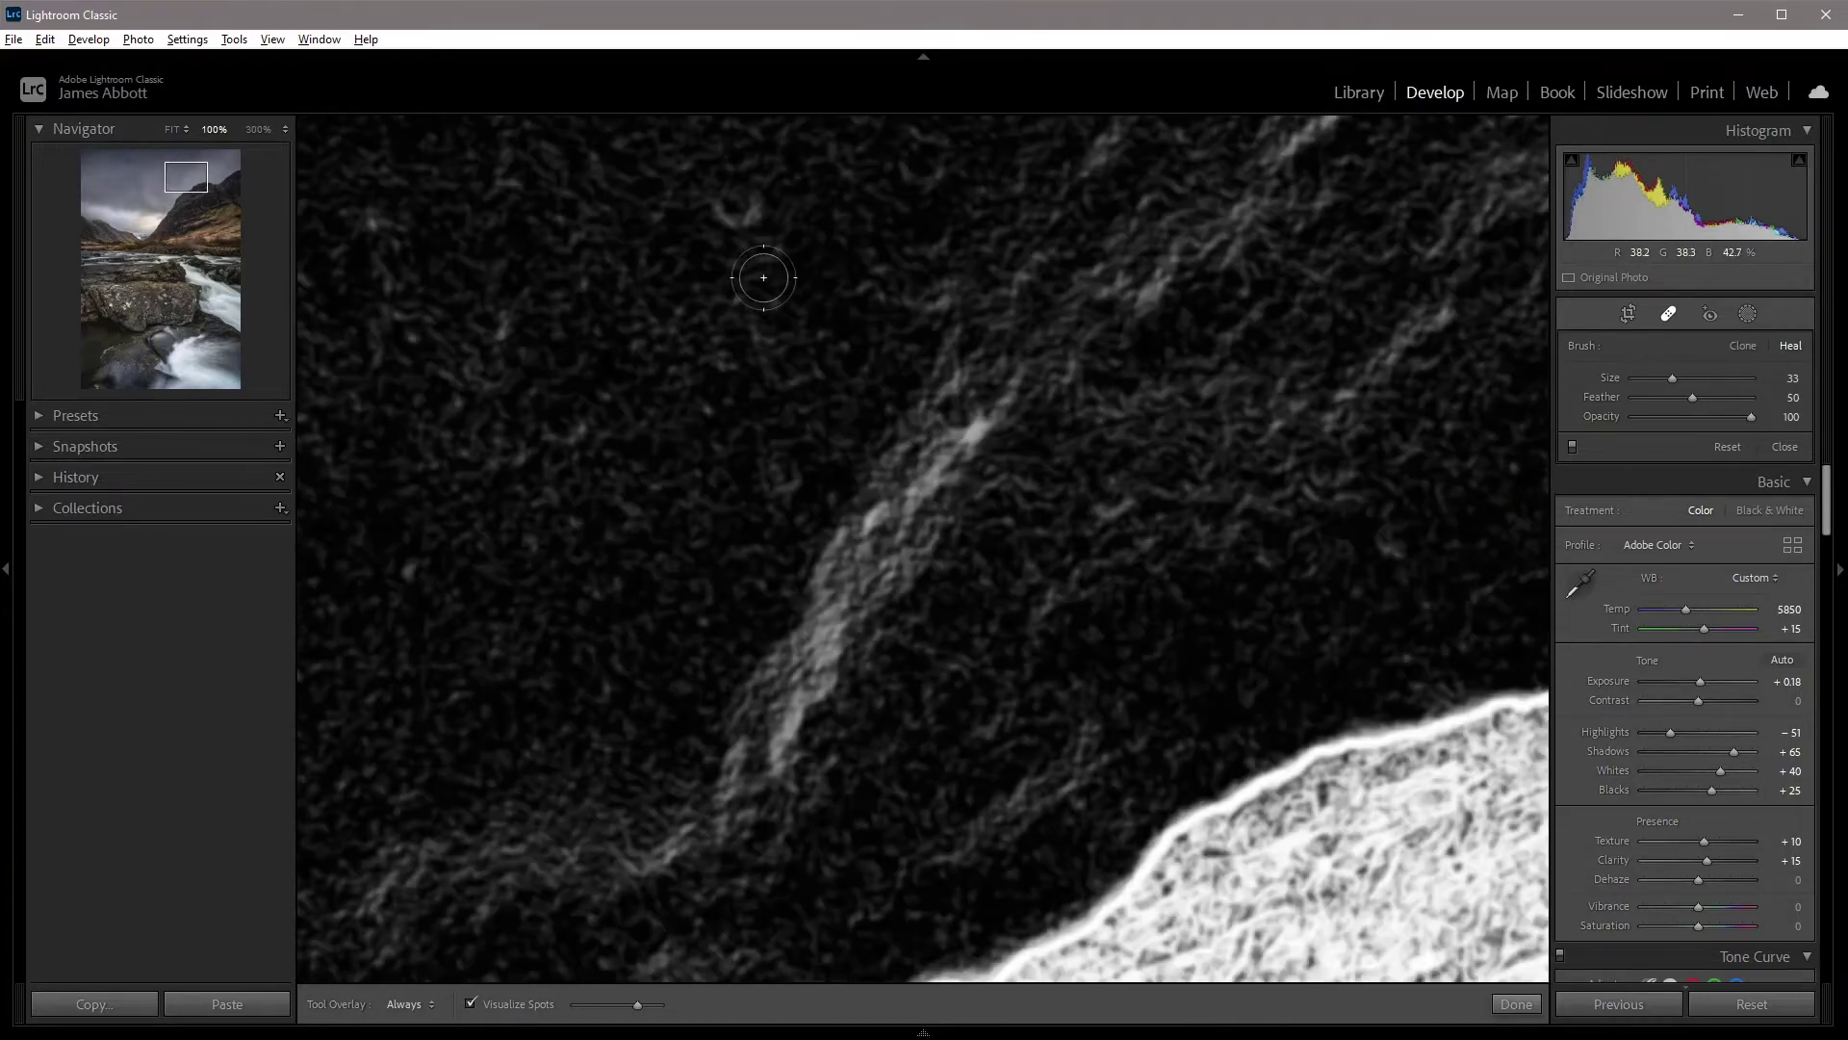
{"action": "key", "text": "z"}
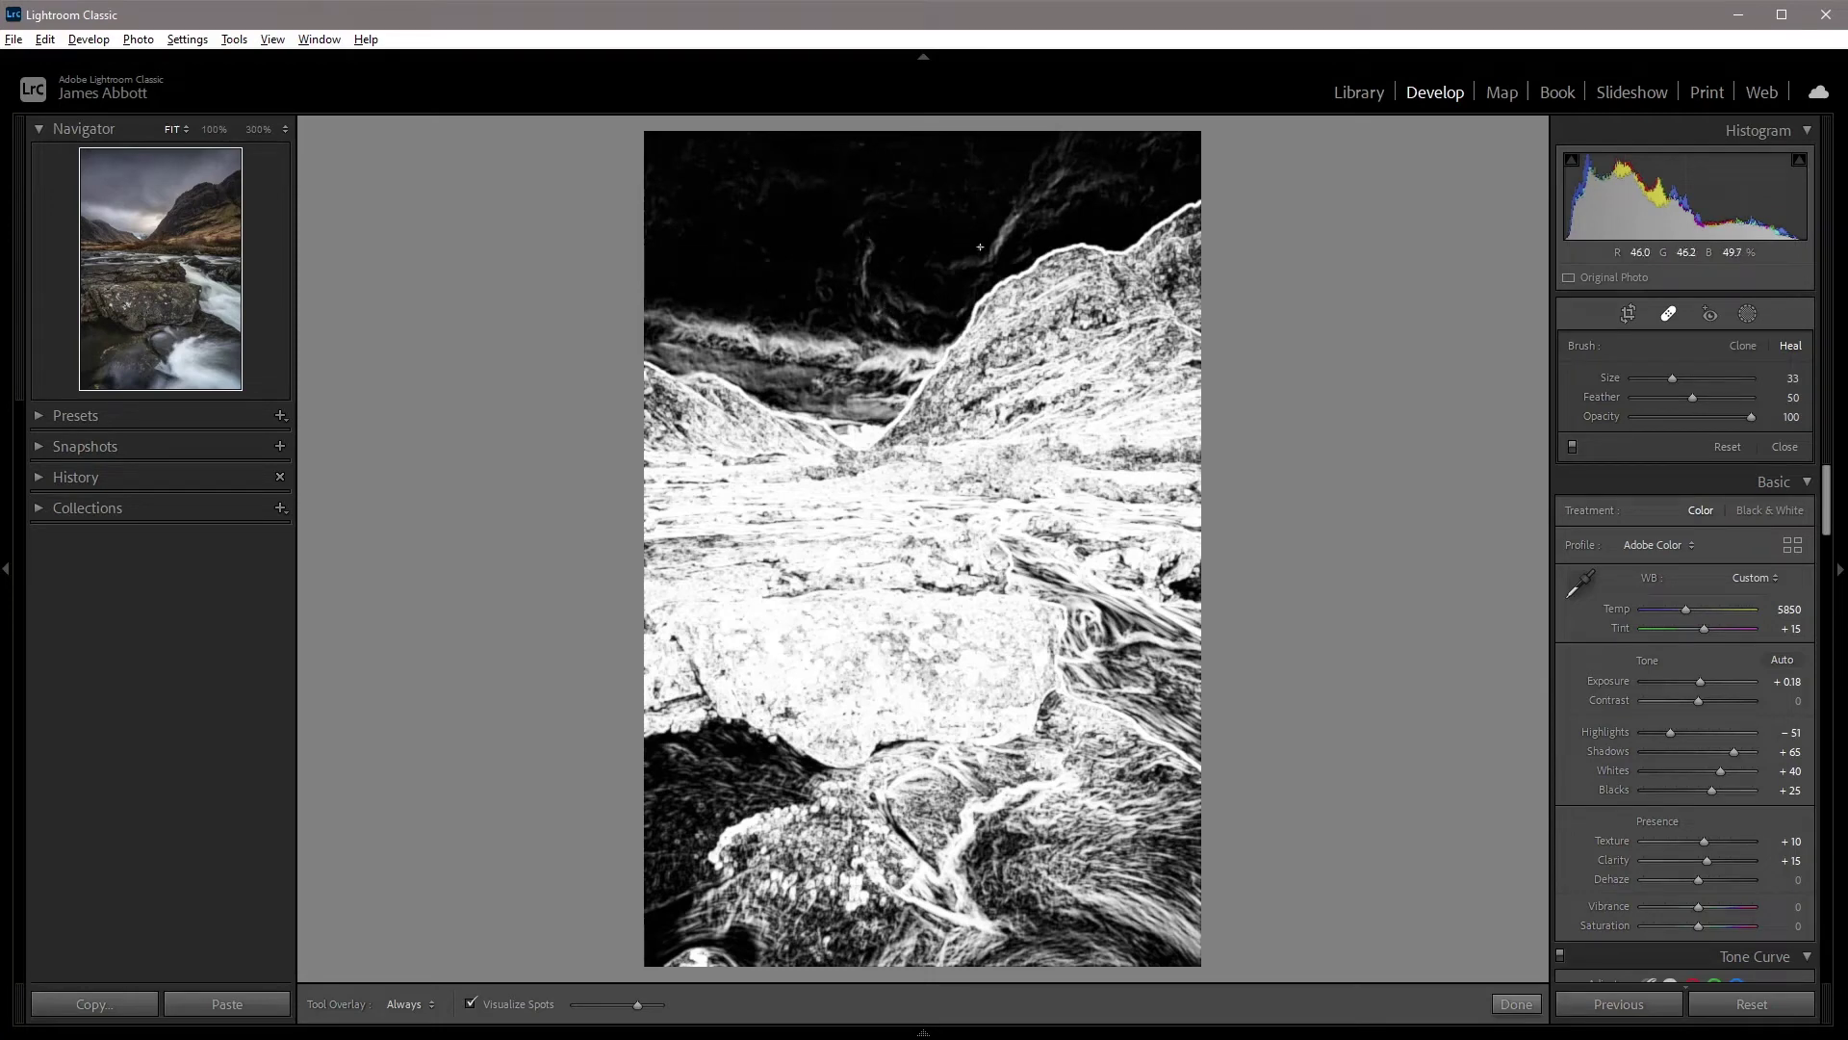
{"action": "key", "text": "z"}
{"action": "mouse_move", "coordinate": [1081, 380]}
{"action": "left_mouse_down"}
{"action": "mouse_move", "coordinate": [586, 511]}
{"action": "mouse_move", "coordinate": [805, 738]}
{"action": "left_mouse_up"}
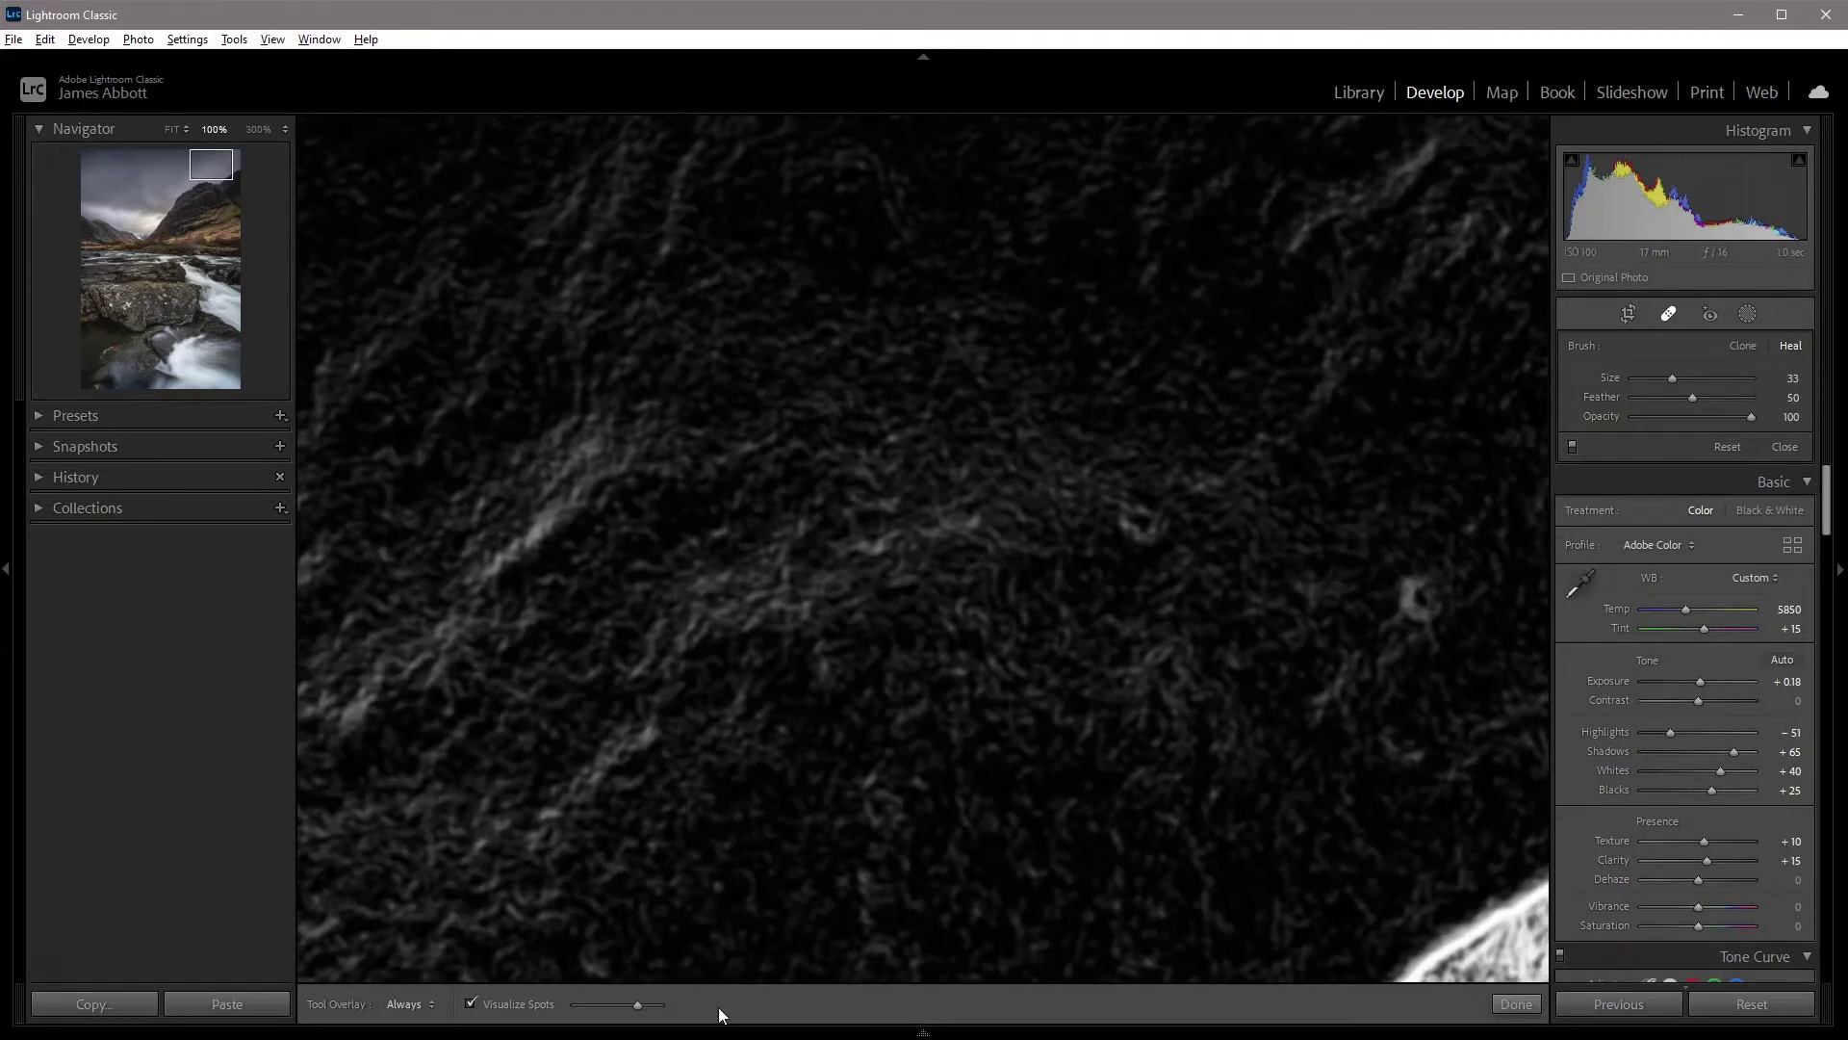
Turn off Visualize Spots and heal a dust spot in the upper-left sky with a size 37 brush.
{"action": "left_click", "coordinate": [471, 1004]}
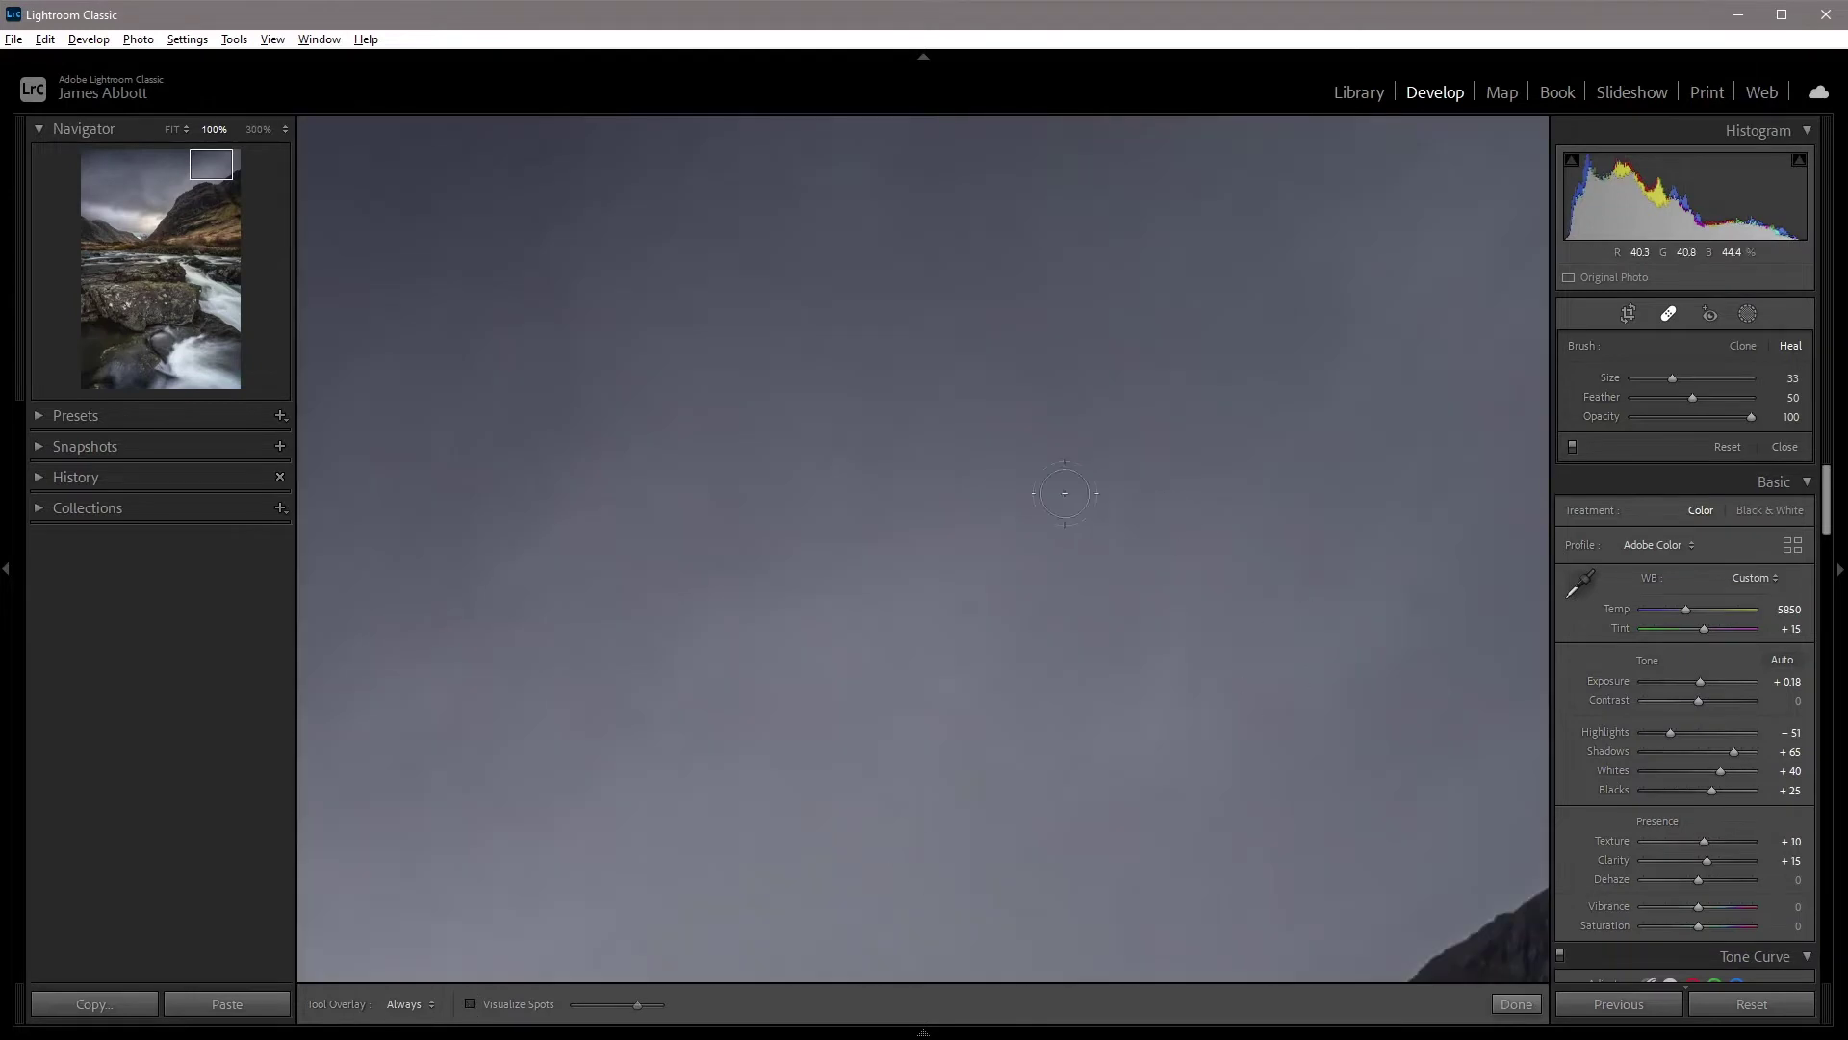
{"action": "left_click_drag", "start_coordinate": [760, 442], "coordinate": [912, 546]}
{"action": "left_click_drag", "start_coordinate": [796, 648], "coordinate": [1399, 619]}
{"action": "left_click_drag", "start_coordinate": [718, 668], "coordinate": [1366, 598]}
{"action": "mouse_move", "coordinate": [658, 626]}
{"action": "left_mouse_down"}
{"action": "mouse_move", "coordinate": [947, 632]}
{"action": "mouse_move", "coordinate": [672, 488]}
{"action": "mouse_move", "coordinate": [639, 512]}
{"action": "left_mouse_up"}
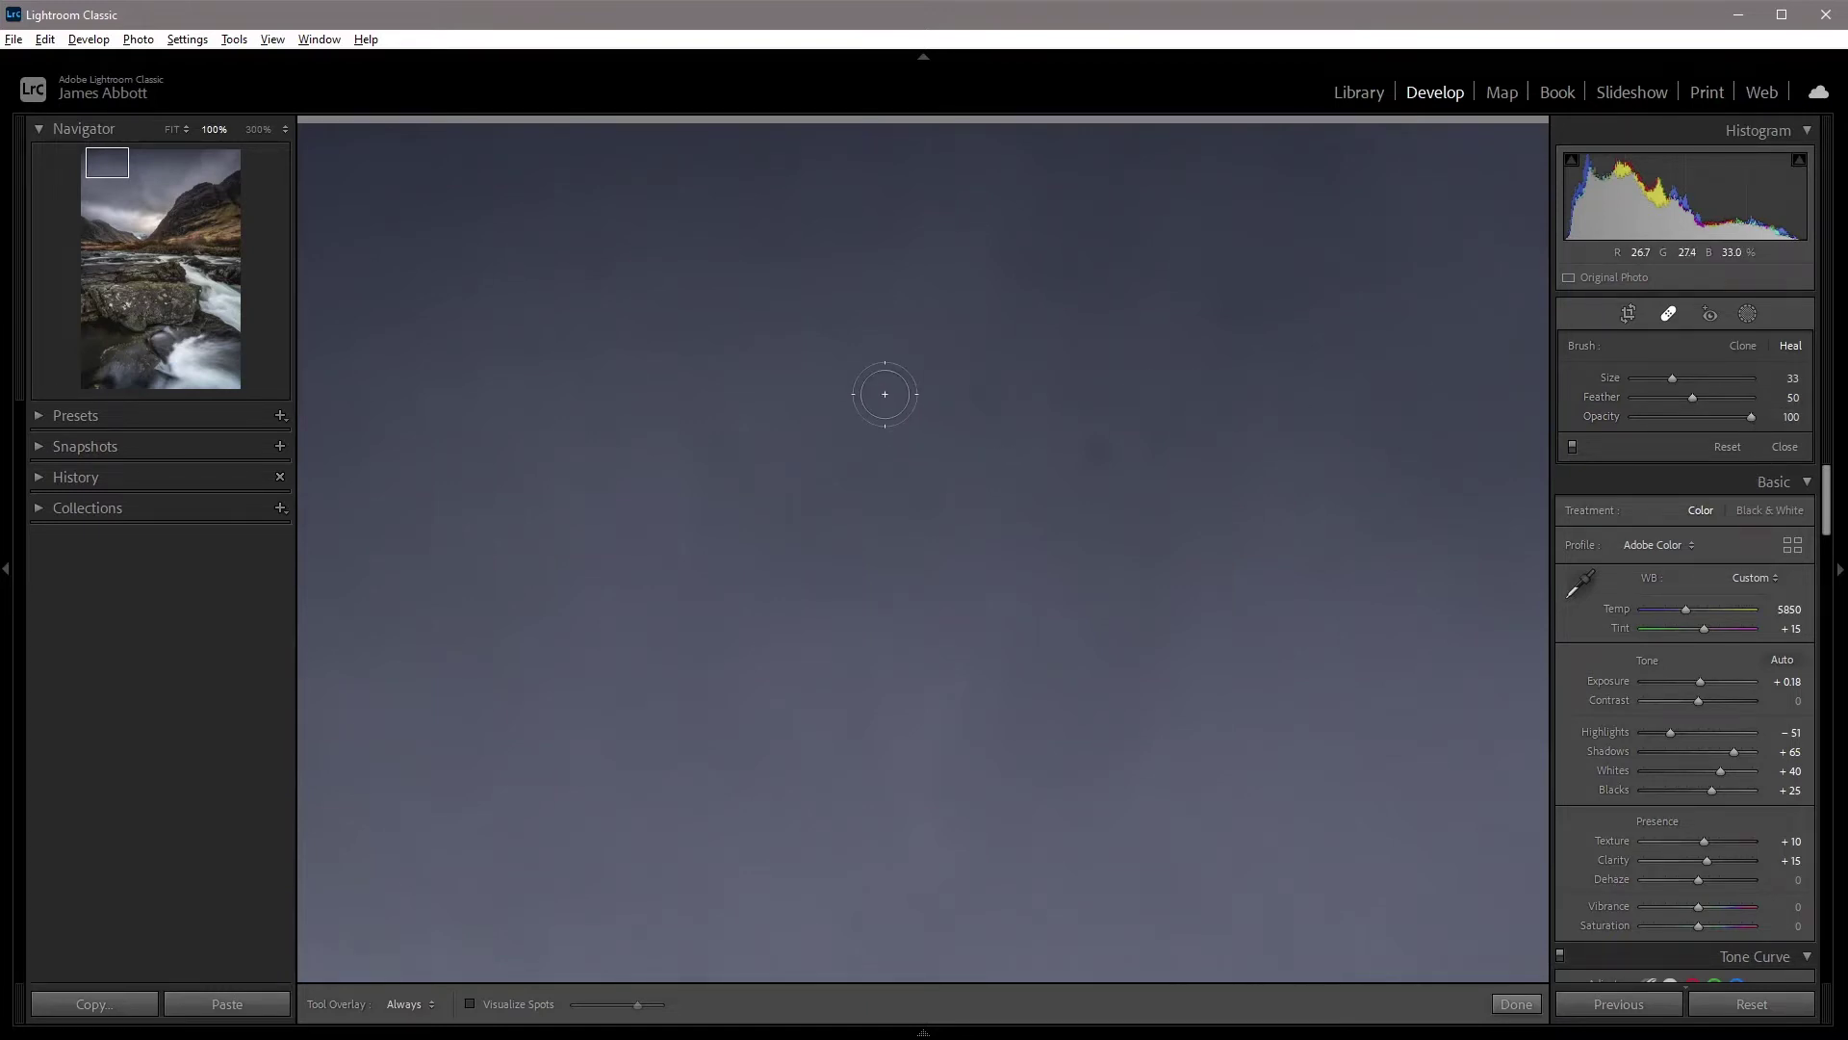
{"action": "scroll", "coordinate": [887, 394], "scroll_direction": "up", "scroll_amount": 1}
{"action": "scroll", "coordinate": [887, 394], "scroll_direction": "up", "scroll_amount": 8}
{"action": "scroll", "coordinate": [886, 394], "scroll_direction": "down", "scroll_amount": 6}
{"action": "scroll", "coordinate": [889, 392], "scroll_direction": "down", "scroll_amount": 2}
{"action": "scroll", "coordinate": [1105, 454], "scroll_direction": "down", "scroll_amount": 2}
{"action": "left_click", "coordinate": [1100, 451]}
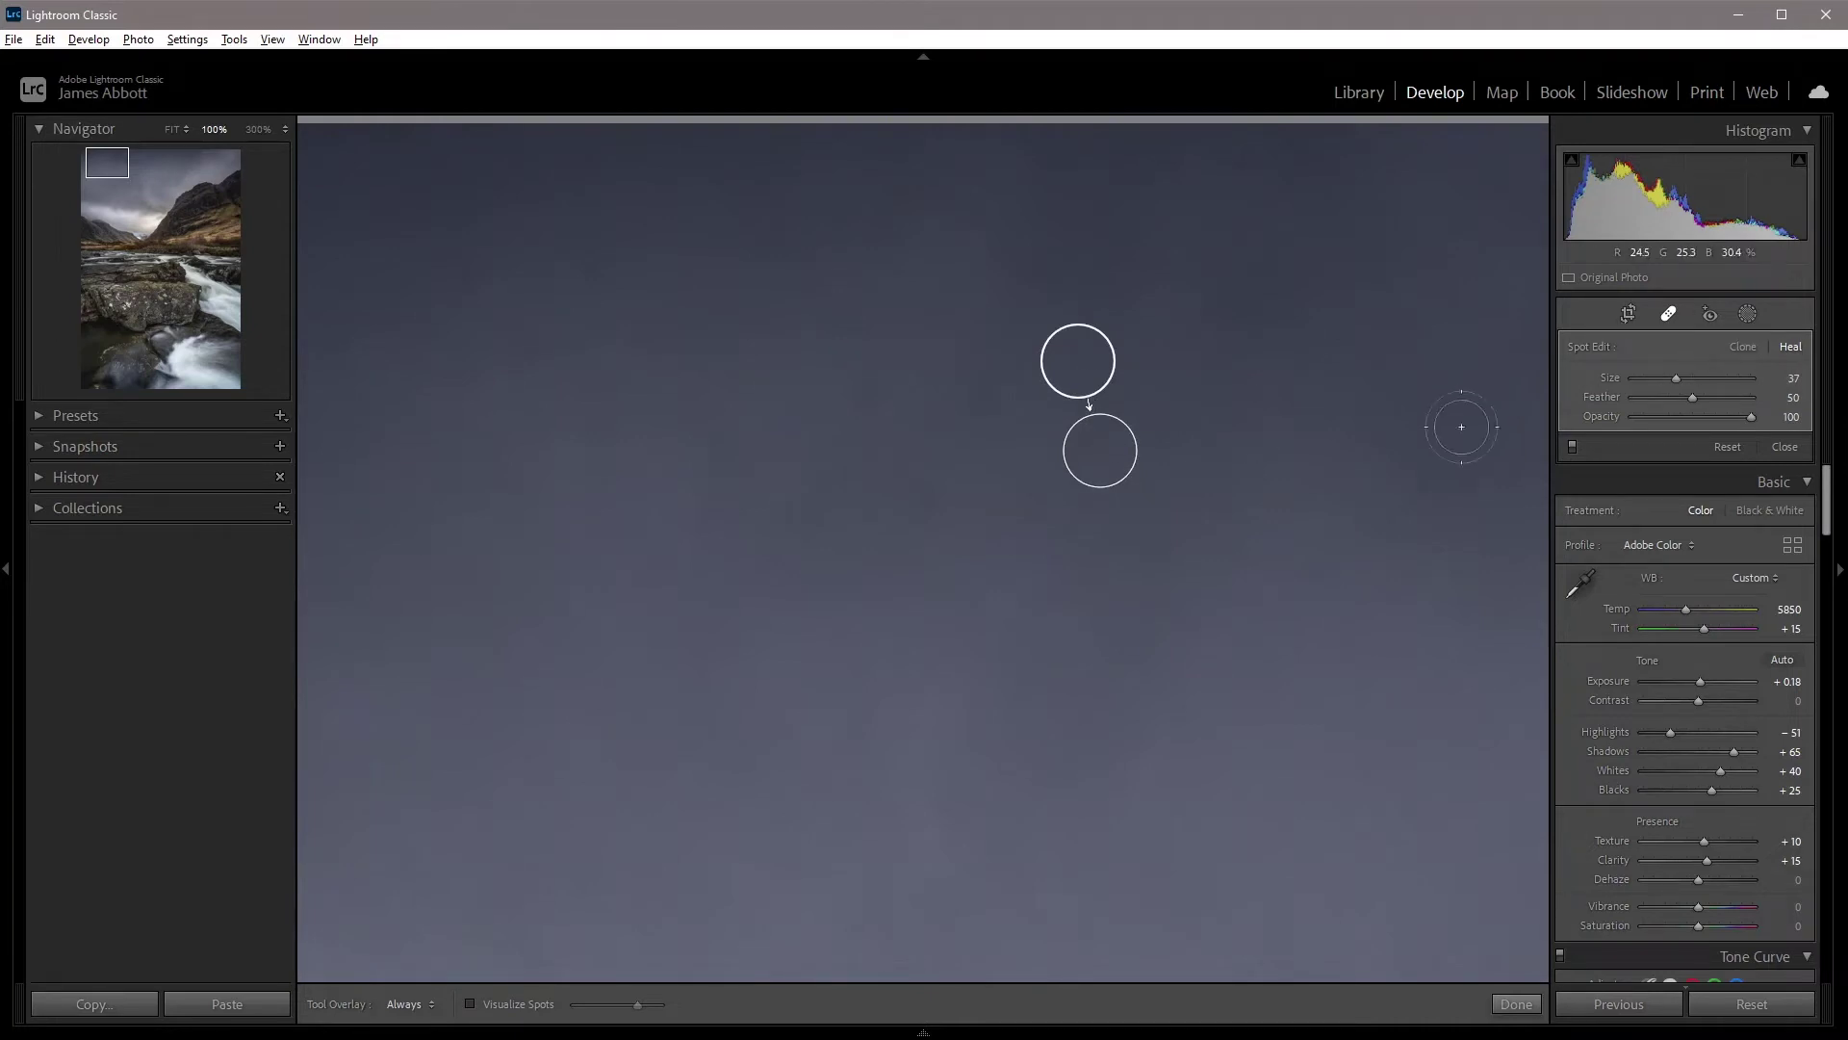
Close and reopen the Spot Removal tool to check the healed area, and reselect its spot.
{"action": "left_click", "coordinate": [1669, 315]}
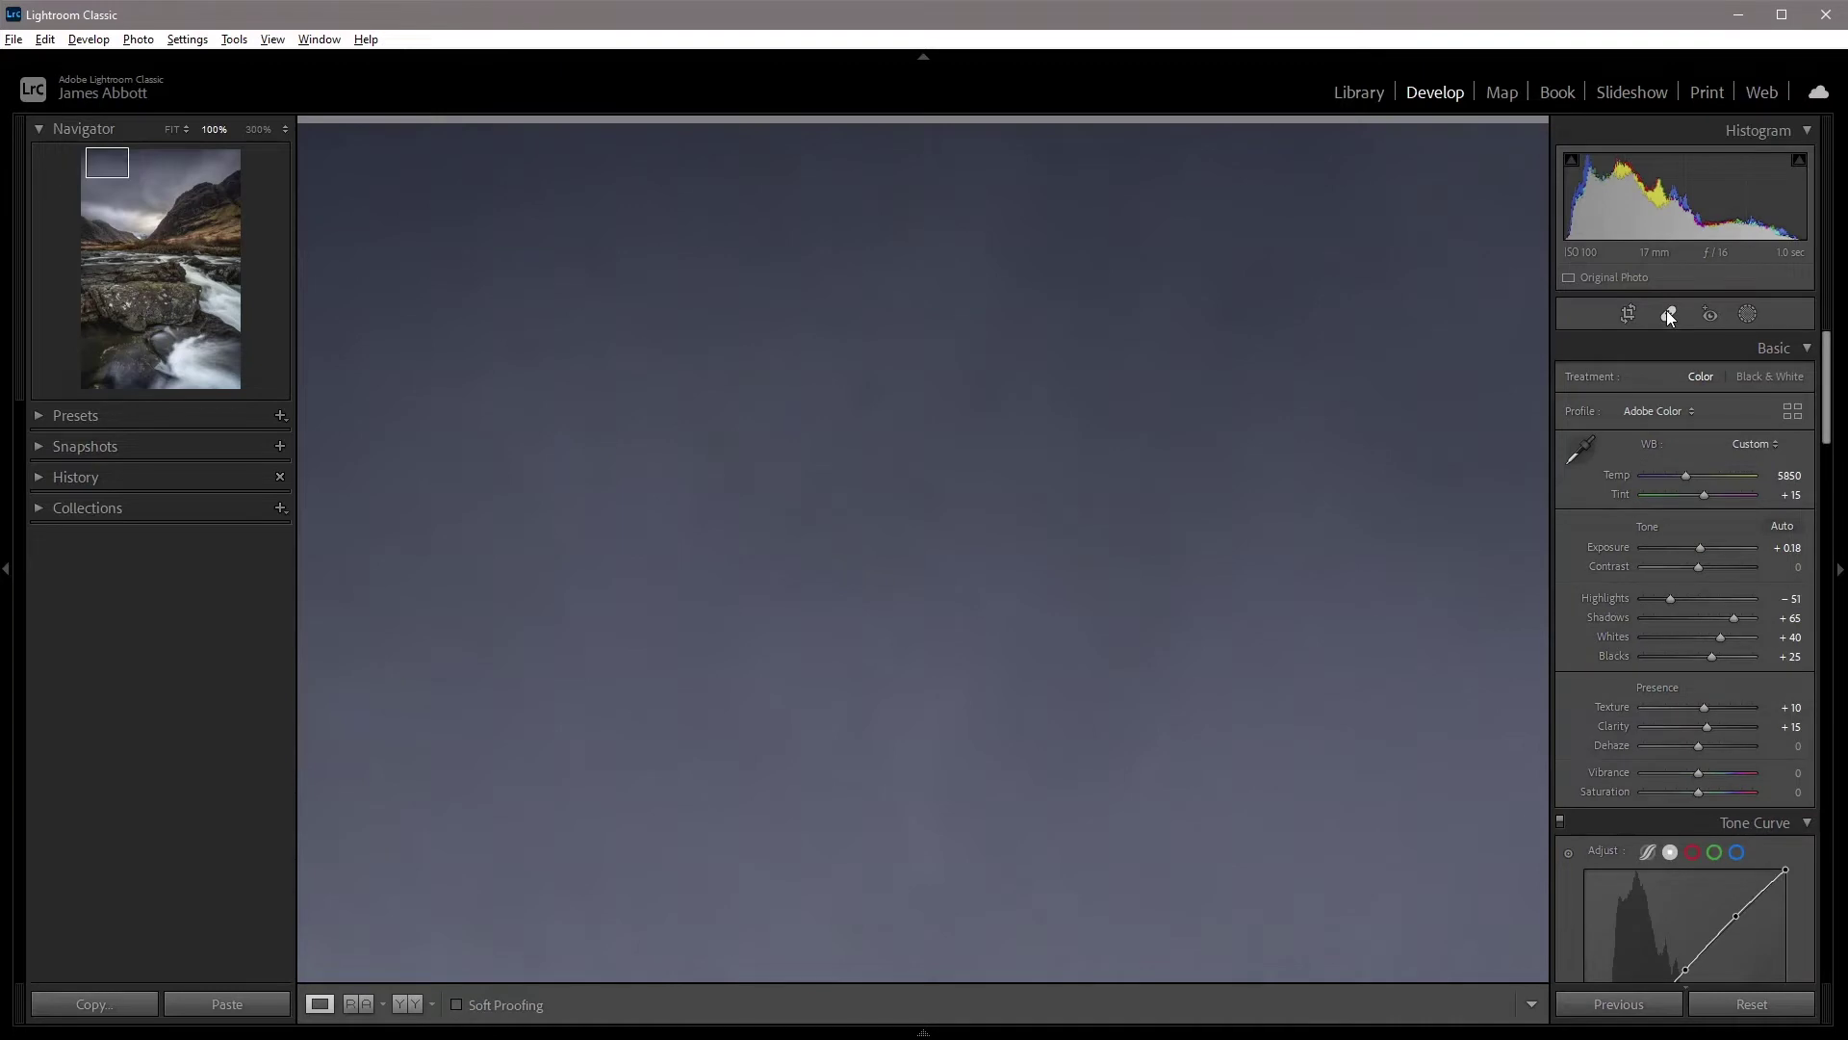
{"action": "left_click", "coordinate": [1669, 315]}
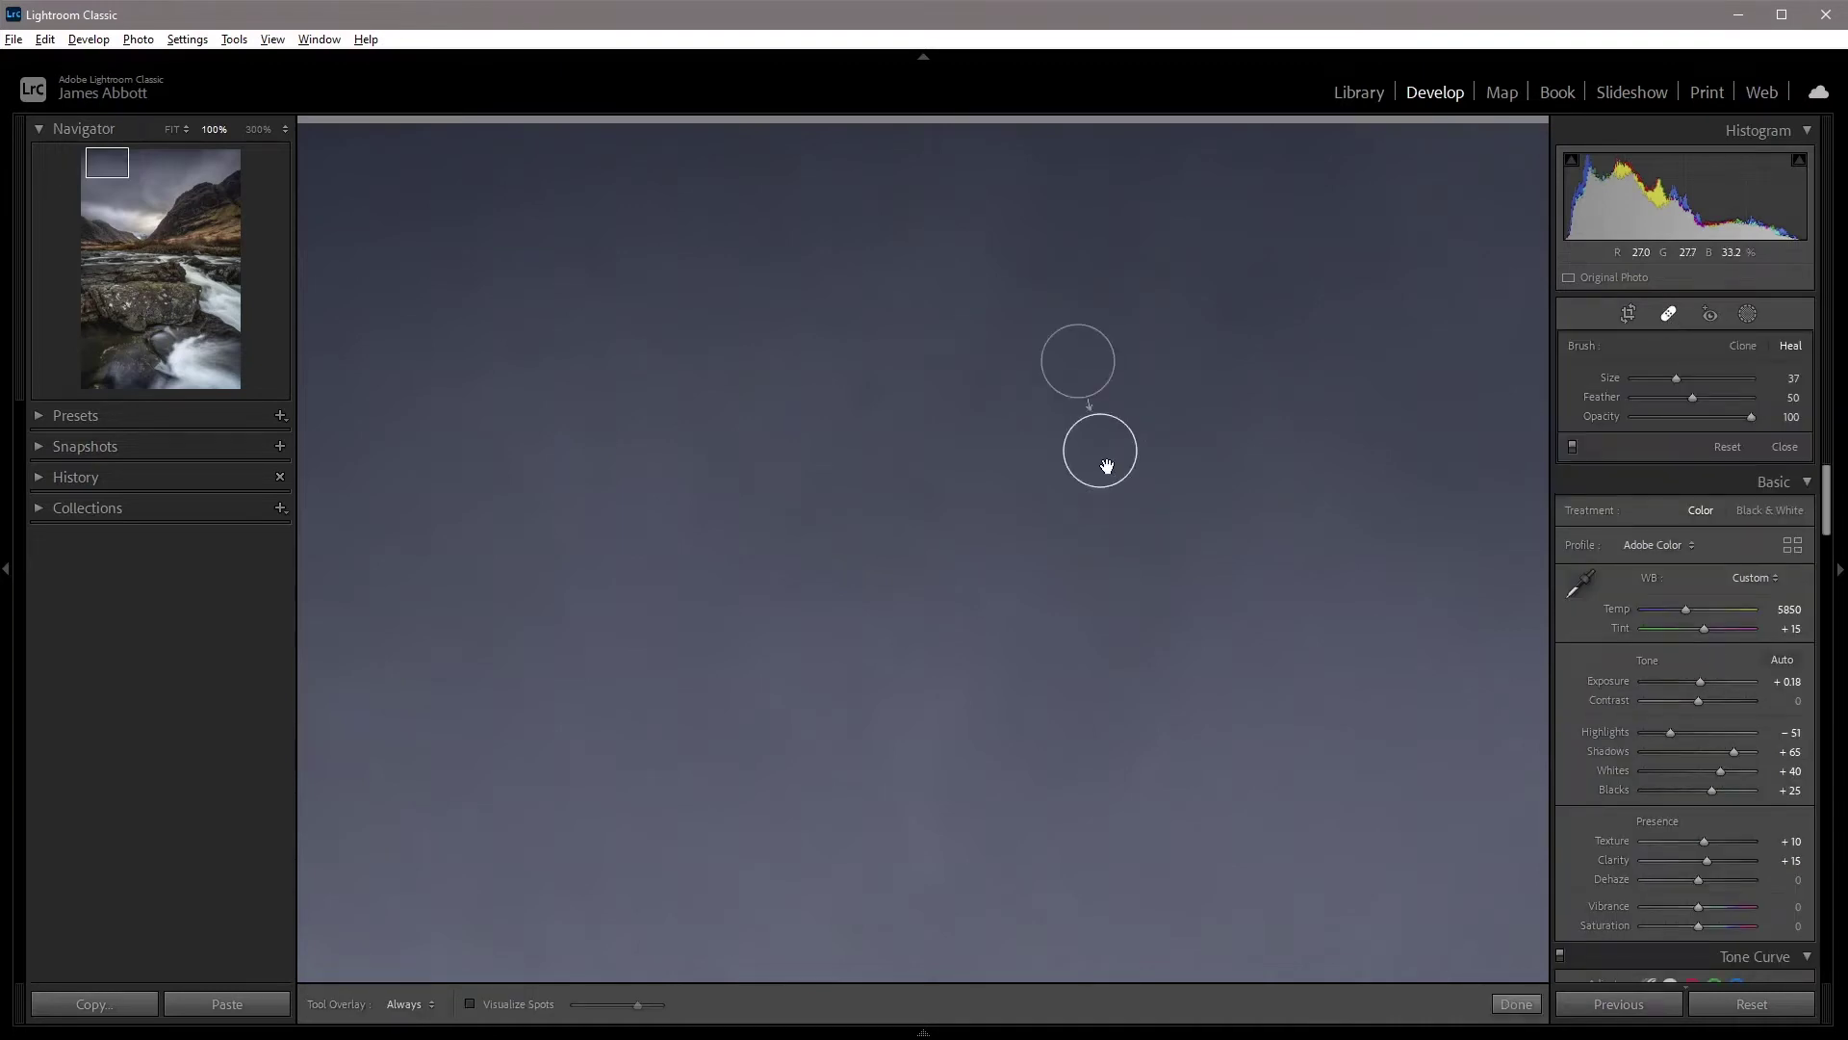
{"action": "mouse_move", "coordinate": [1097, 449]}
{"action": "left_click", "coordinate": [1094, 454]}
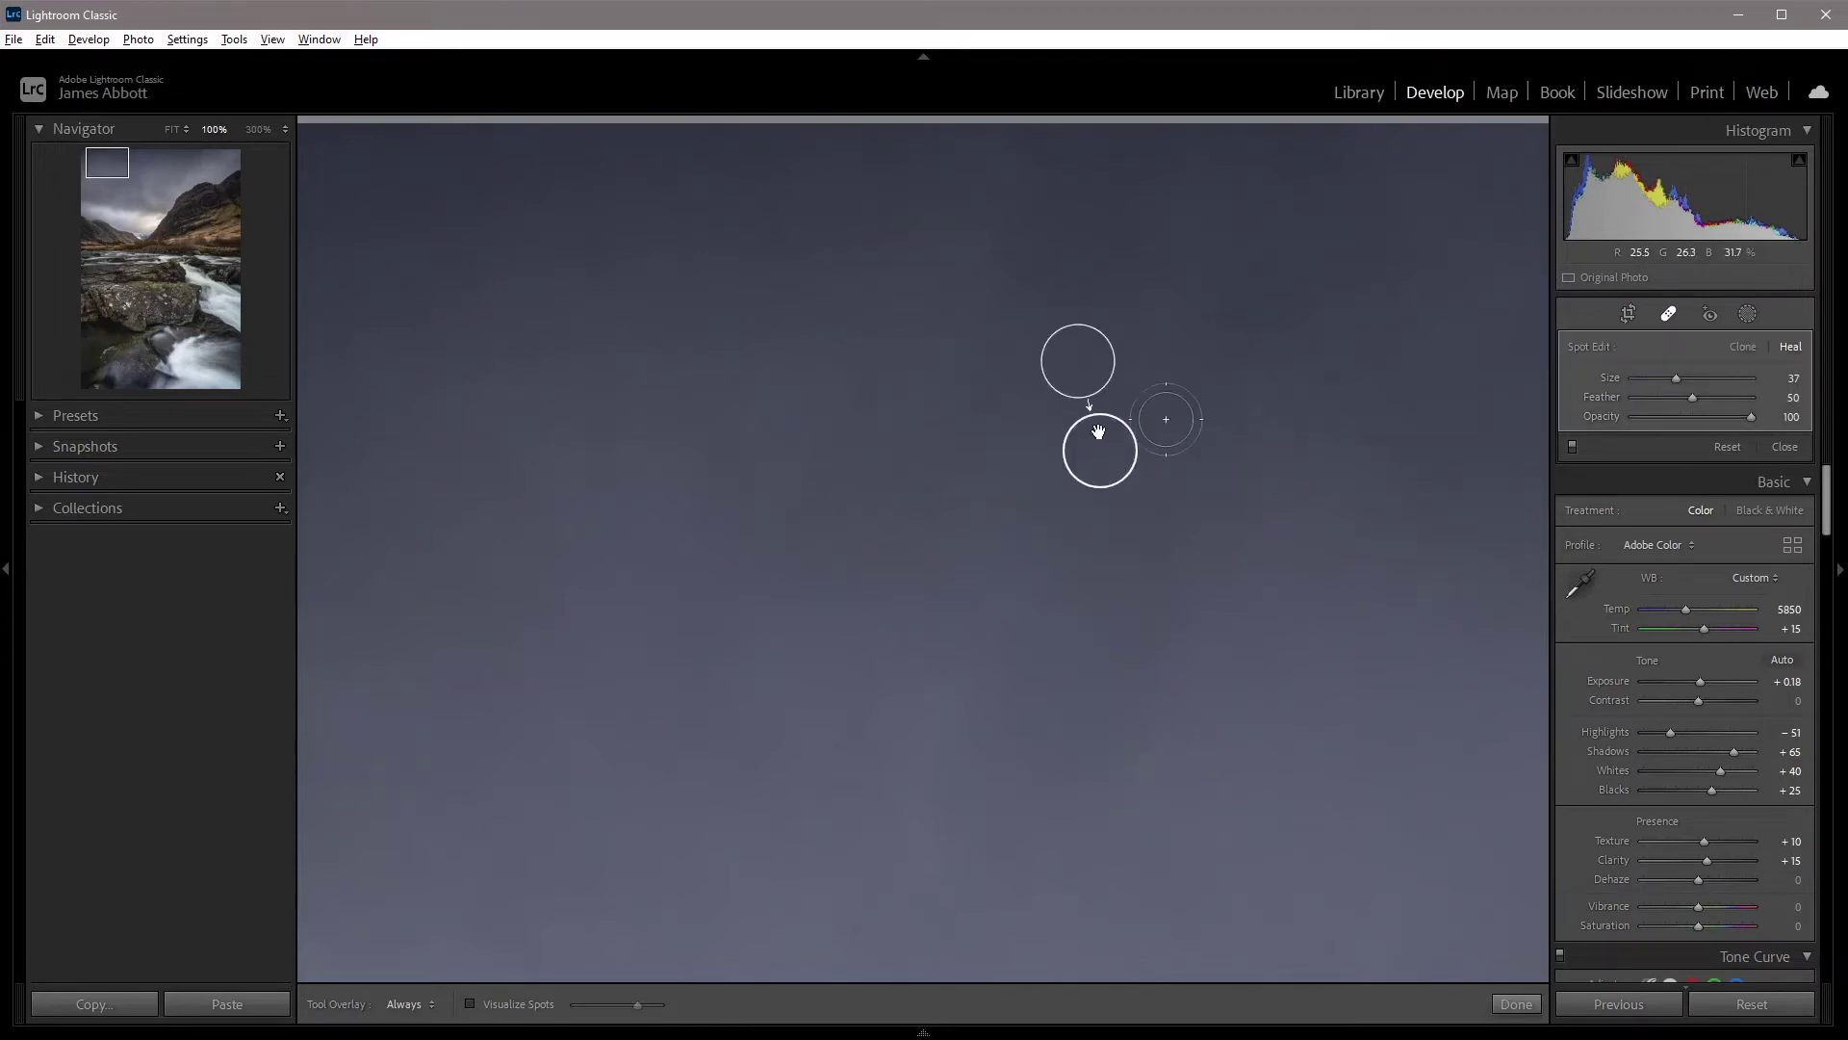
Heal two more dust spots in the upper sky with the size 37 brush, progressing to the right.
{"action": "left_click", "coordinate": [866, 393]}
{"action": "mouse_move", "coordinate": [1336, 529]}
{"action": "left_mouse_down"}
{"action": "mouse_move", "coordinate": [990, 610]}
{"action": "mouse_move", "coordinate": [735, 502]}
{"action": "left_mouse_up"}
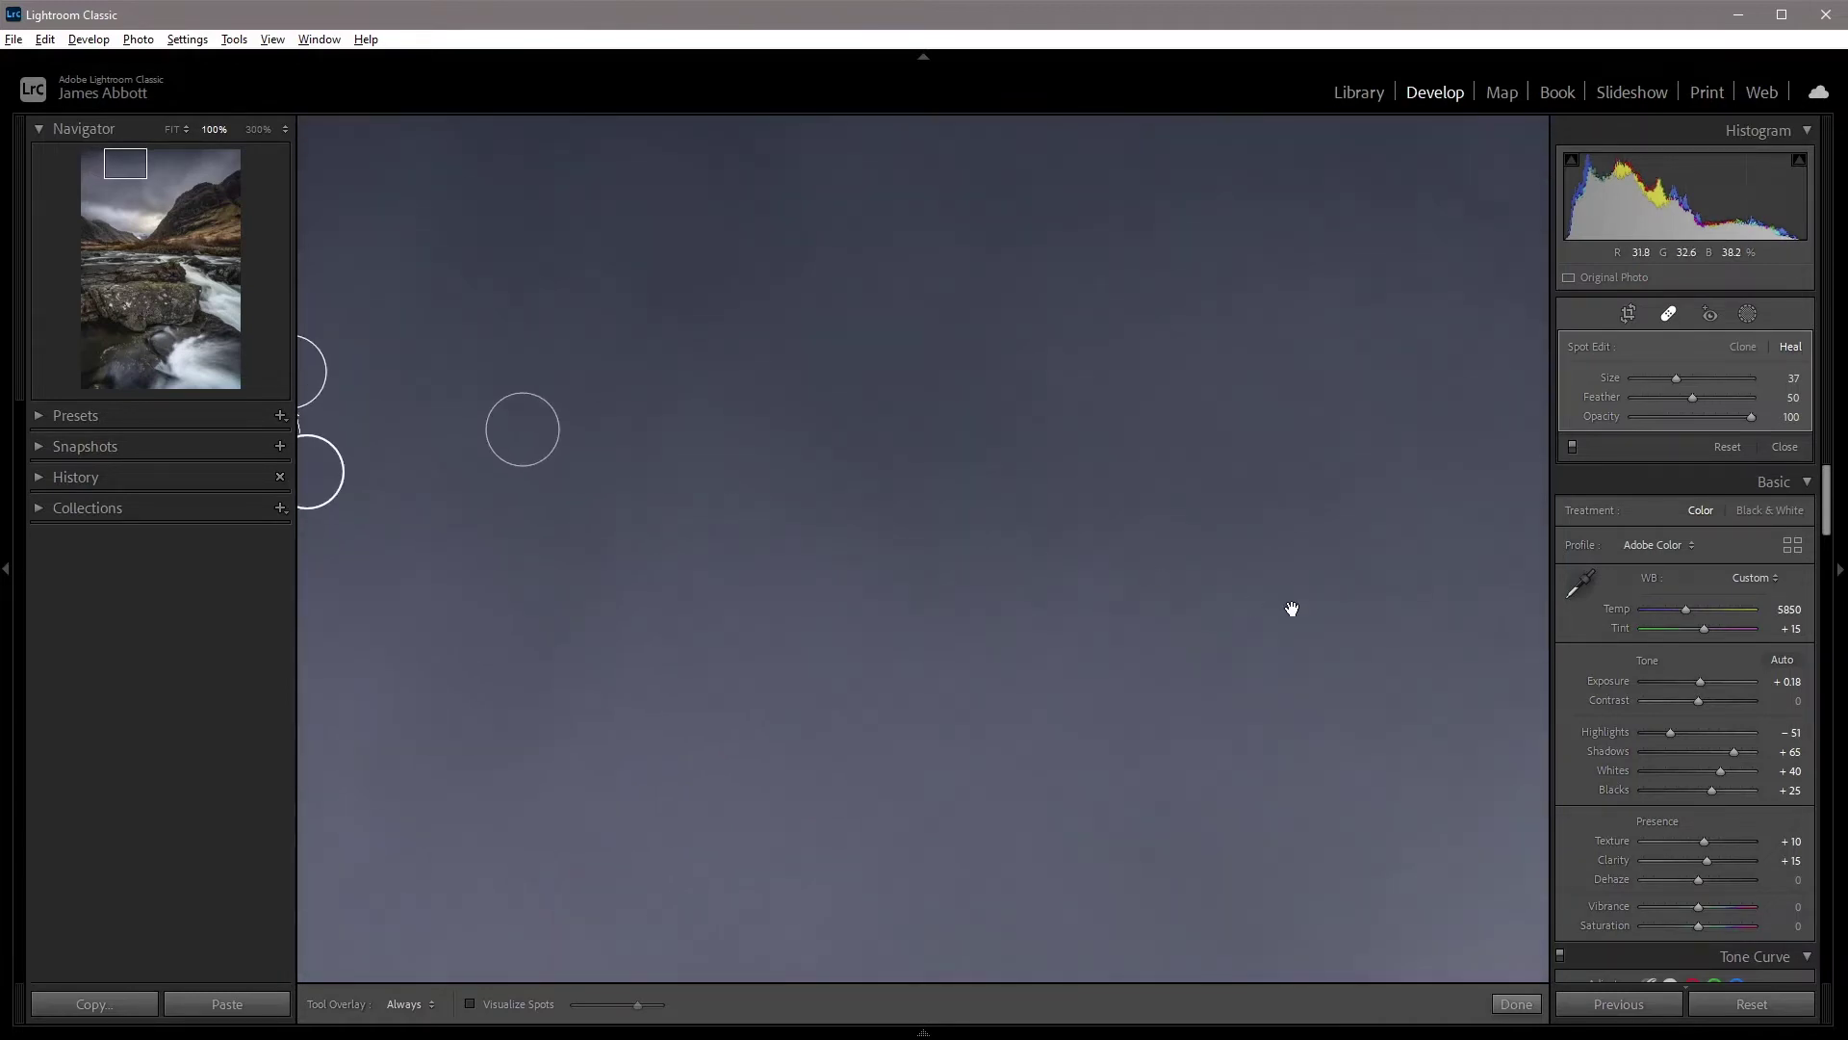
{"action": "left_click_drag", "start_coordinate": [1291, 611], "coordinate": [1027, 644]}
{"action": "left_click_drag", "start_coordinate": [1061, 582], "coordinate": [1047, 603]}
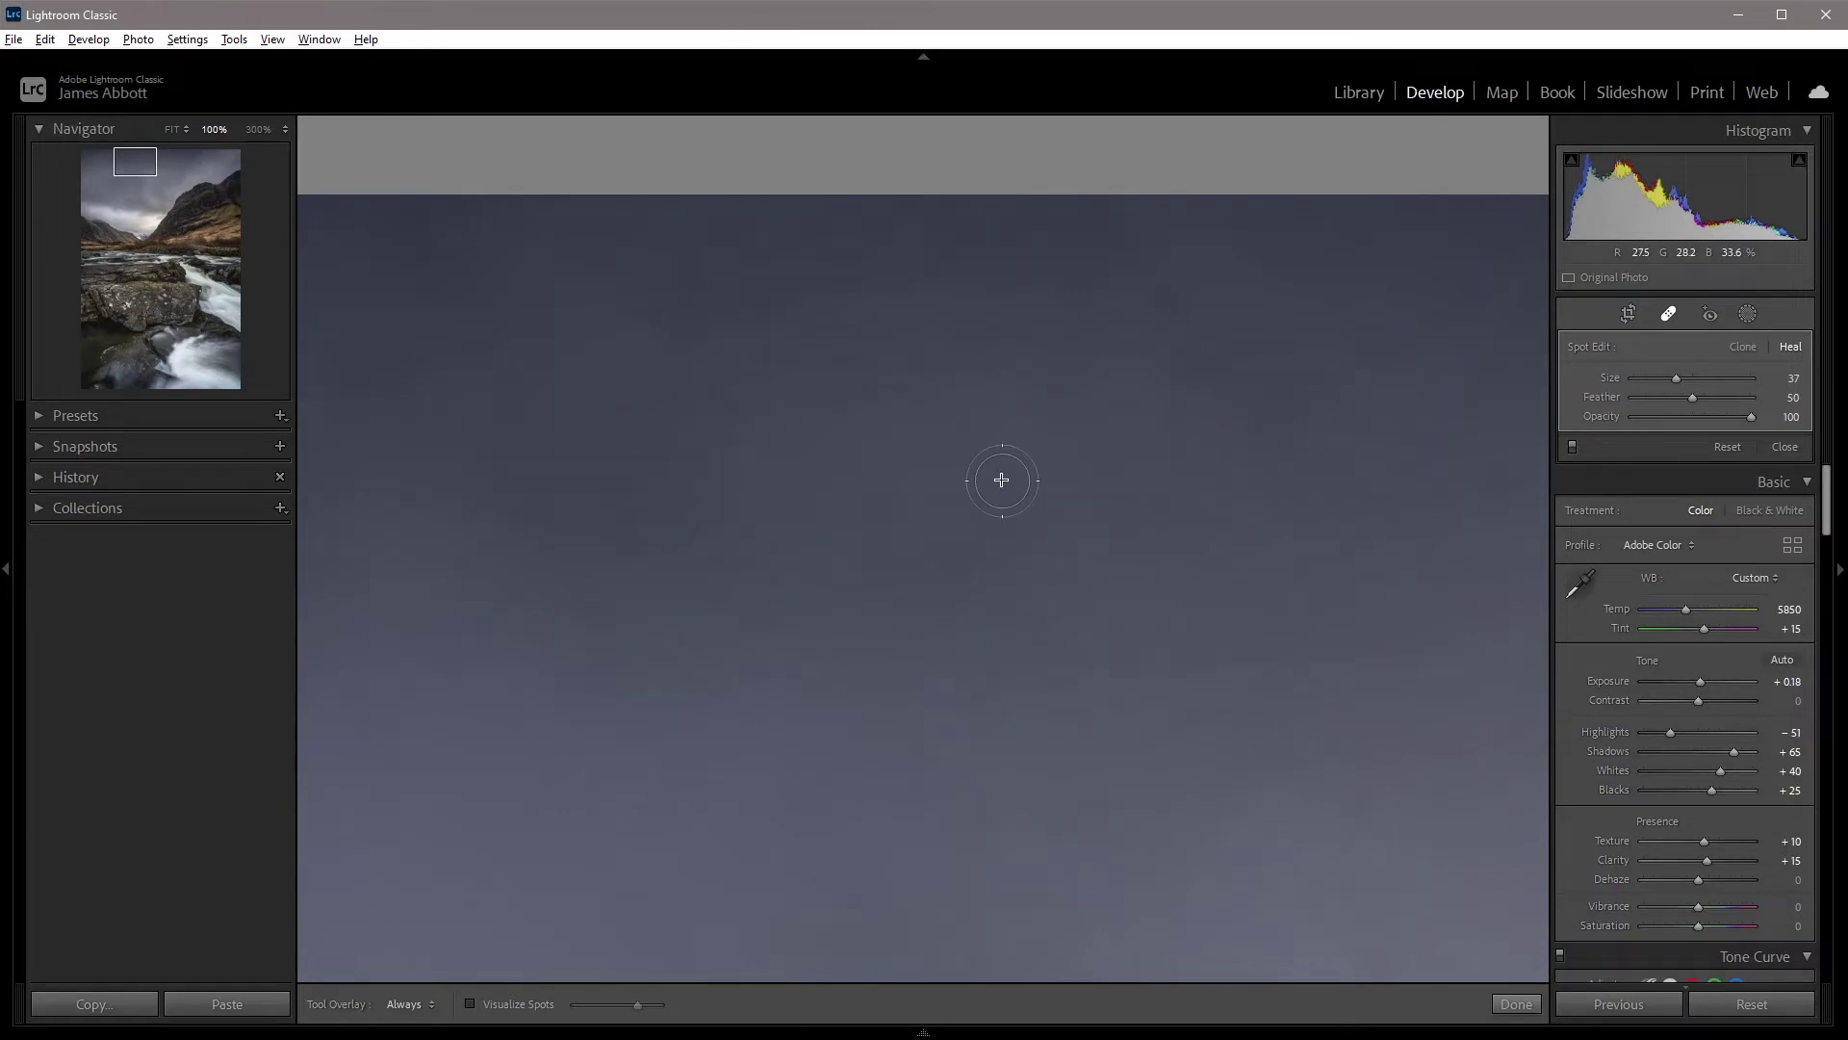
{"action": "left_click", "coordinate": [1002, 482]}
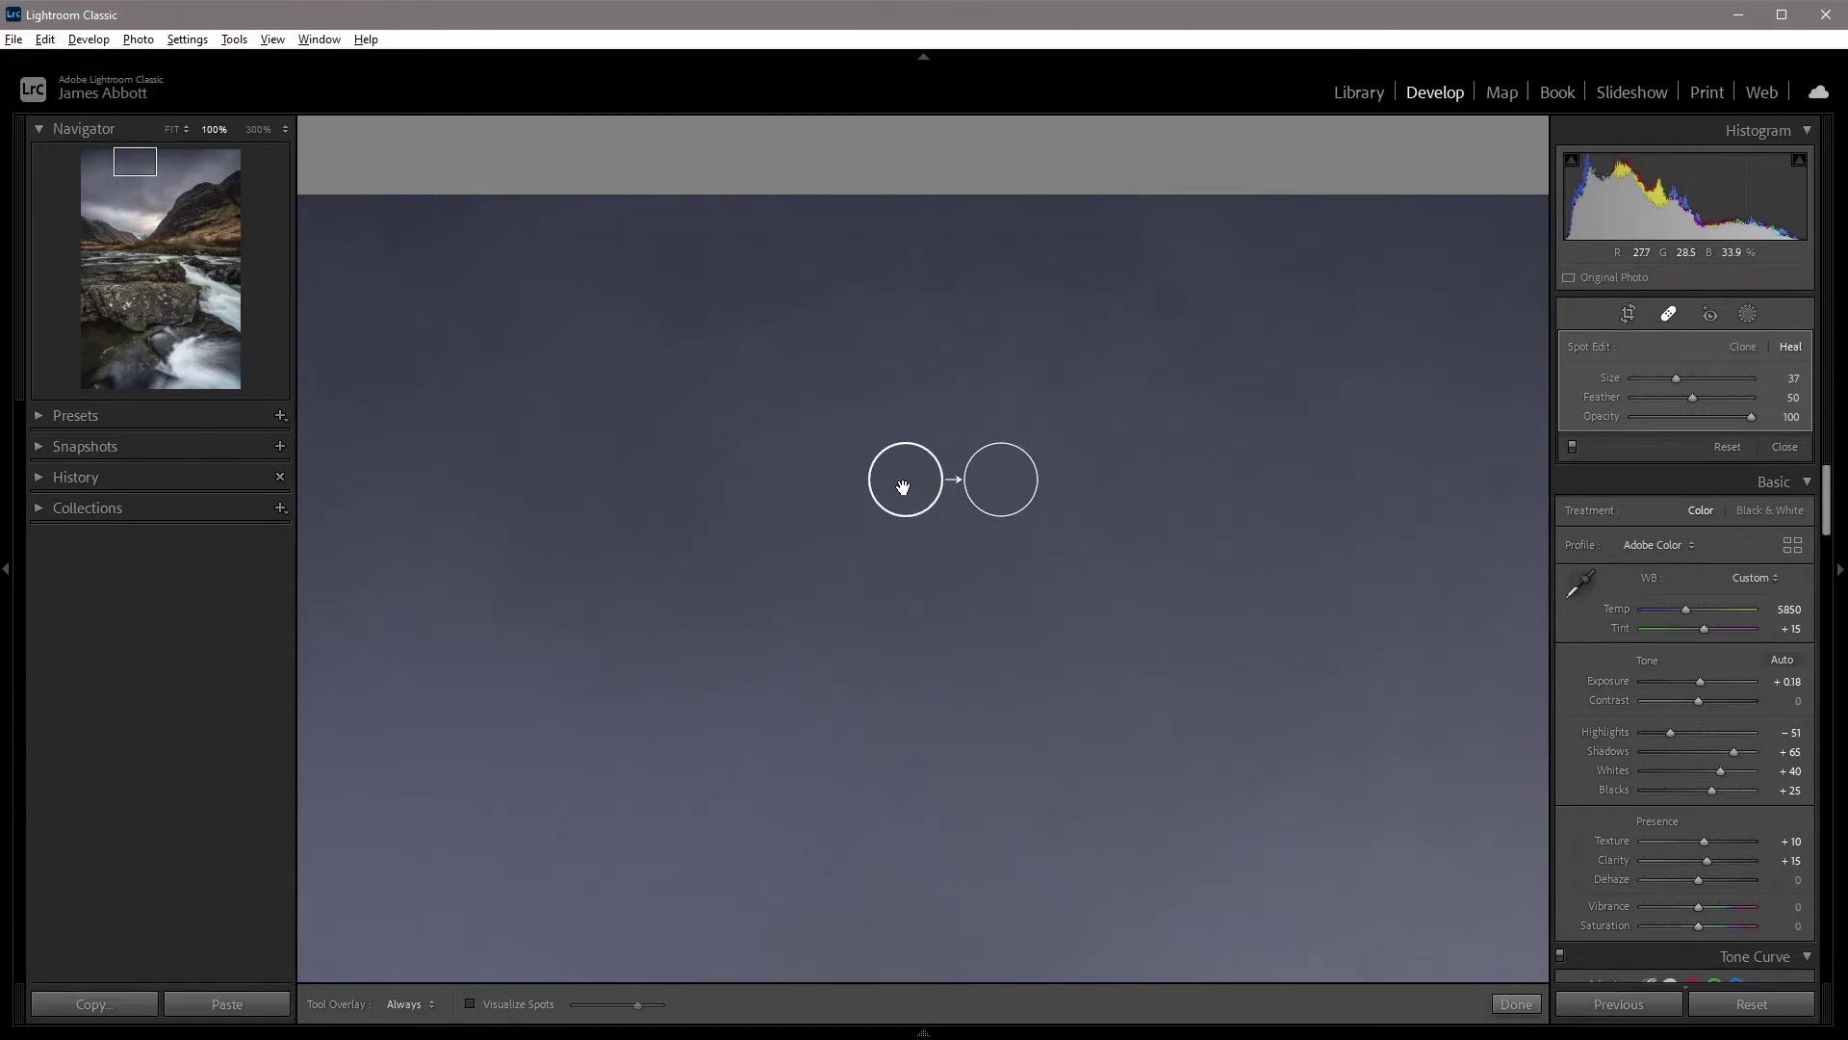
Move the latest spot's source to clean sky on its other side and enlarge the spot to size 51.
{"action": "mouse_move", "coordinate": [904, 487]}
{"action": "left_mouse_down"}
{"action": "mouse_move", "coordinate": [944, 421]}
{"action": "mouse_move", "coordinate": [1031, 413]}
{"action": "mouse_move", "coordinate": [1124, 459]}
{"action": "mouse_move", "coordinate": [759, 384]}
{"action": "mouse_move", "coordinate": [575, 490]}
{"action": "mouse_move", "coordinate": [692, 458]}
{"action": "mouse_move", "coordinate": [1150, 503]}
{"action": "left_mouse_up"}
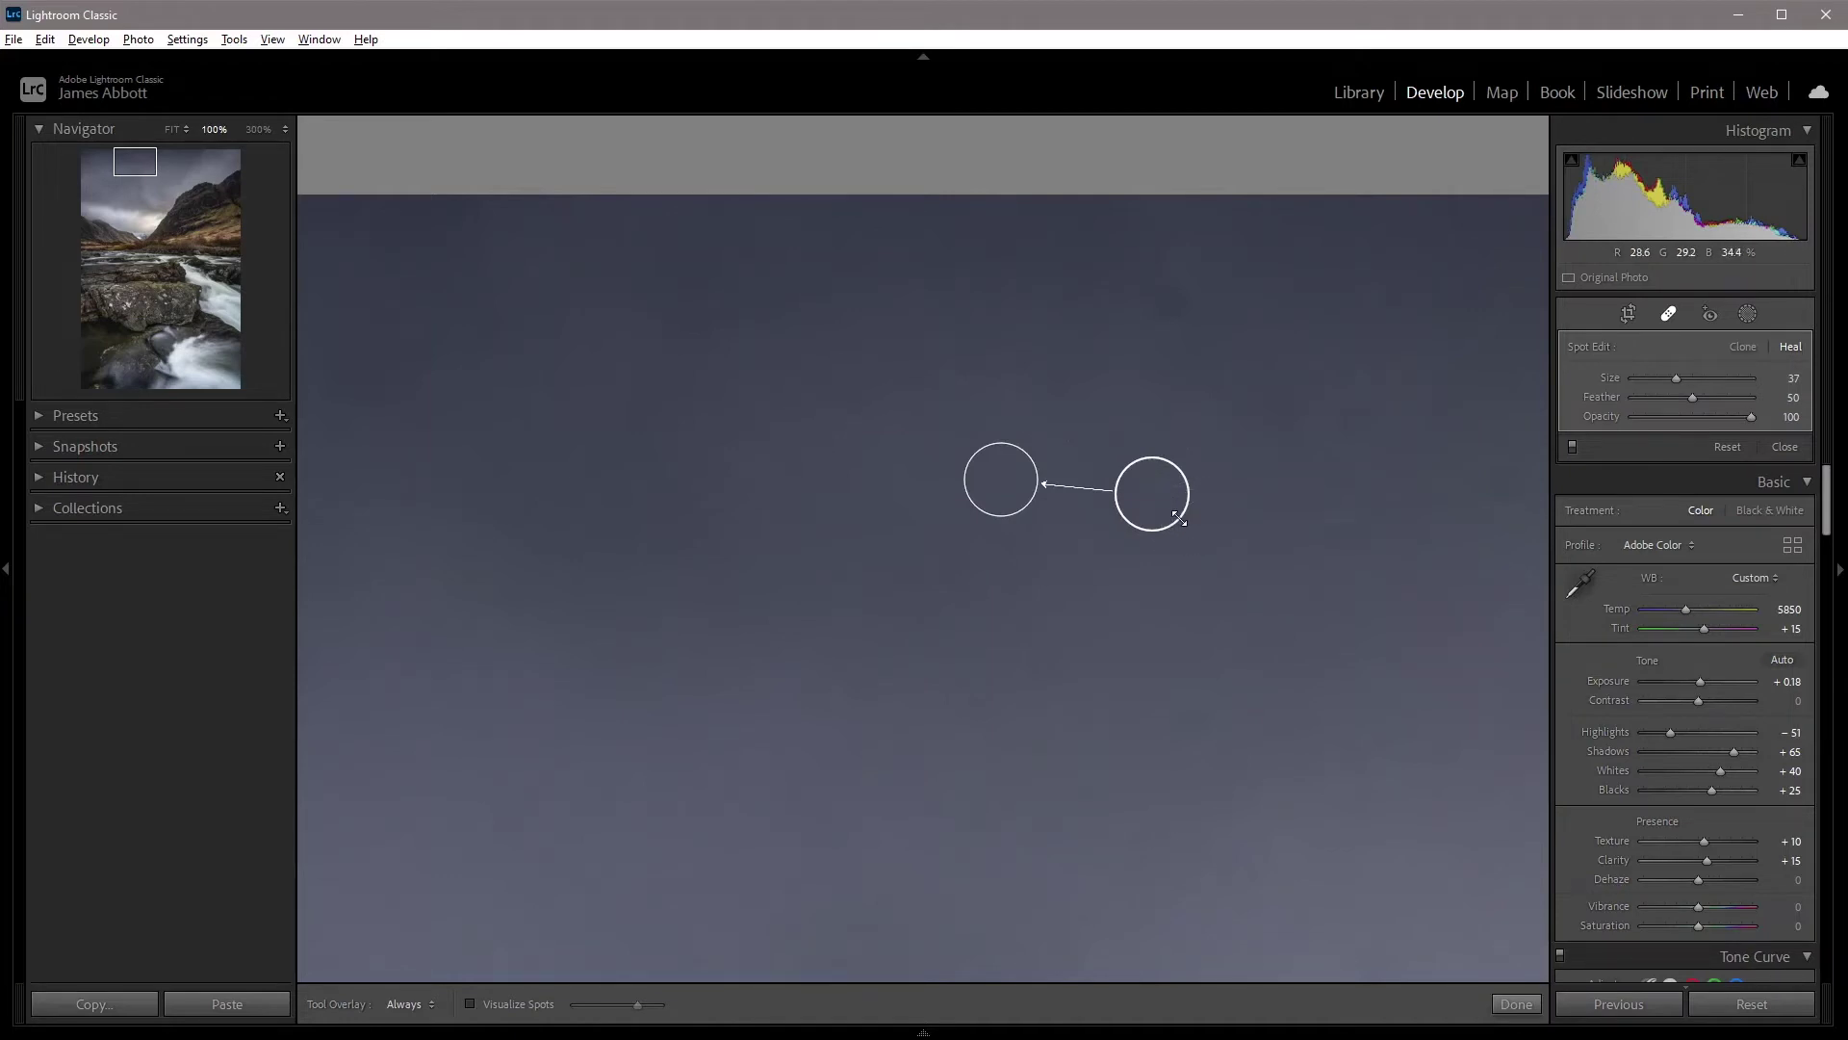
{"action": "left_click_drag", "start_coordinate": [1178, 519], "coordinate": [1184, 524]}
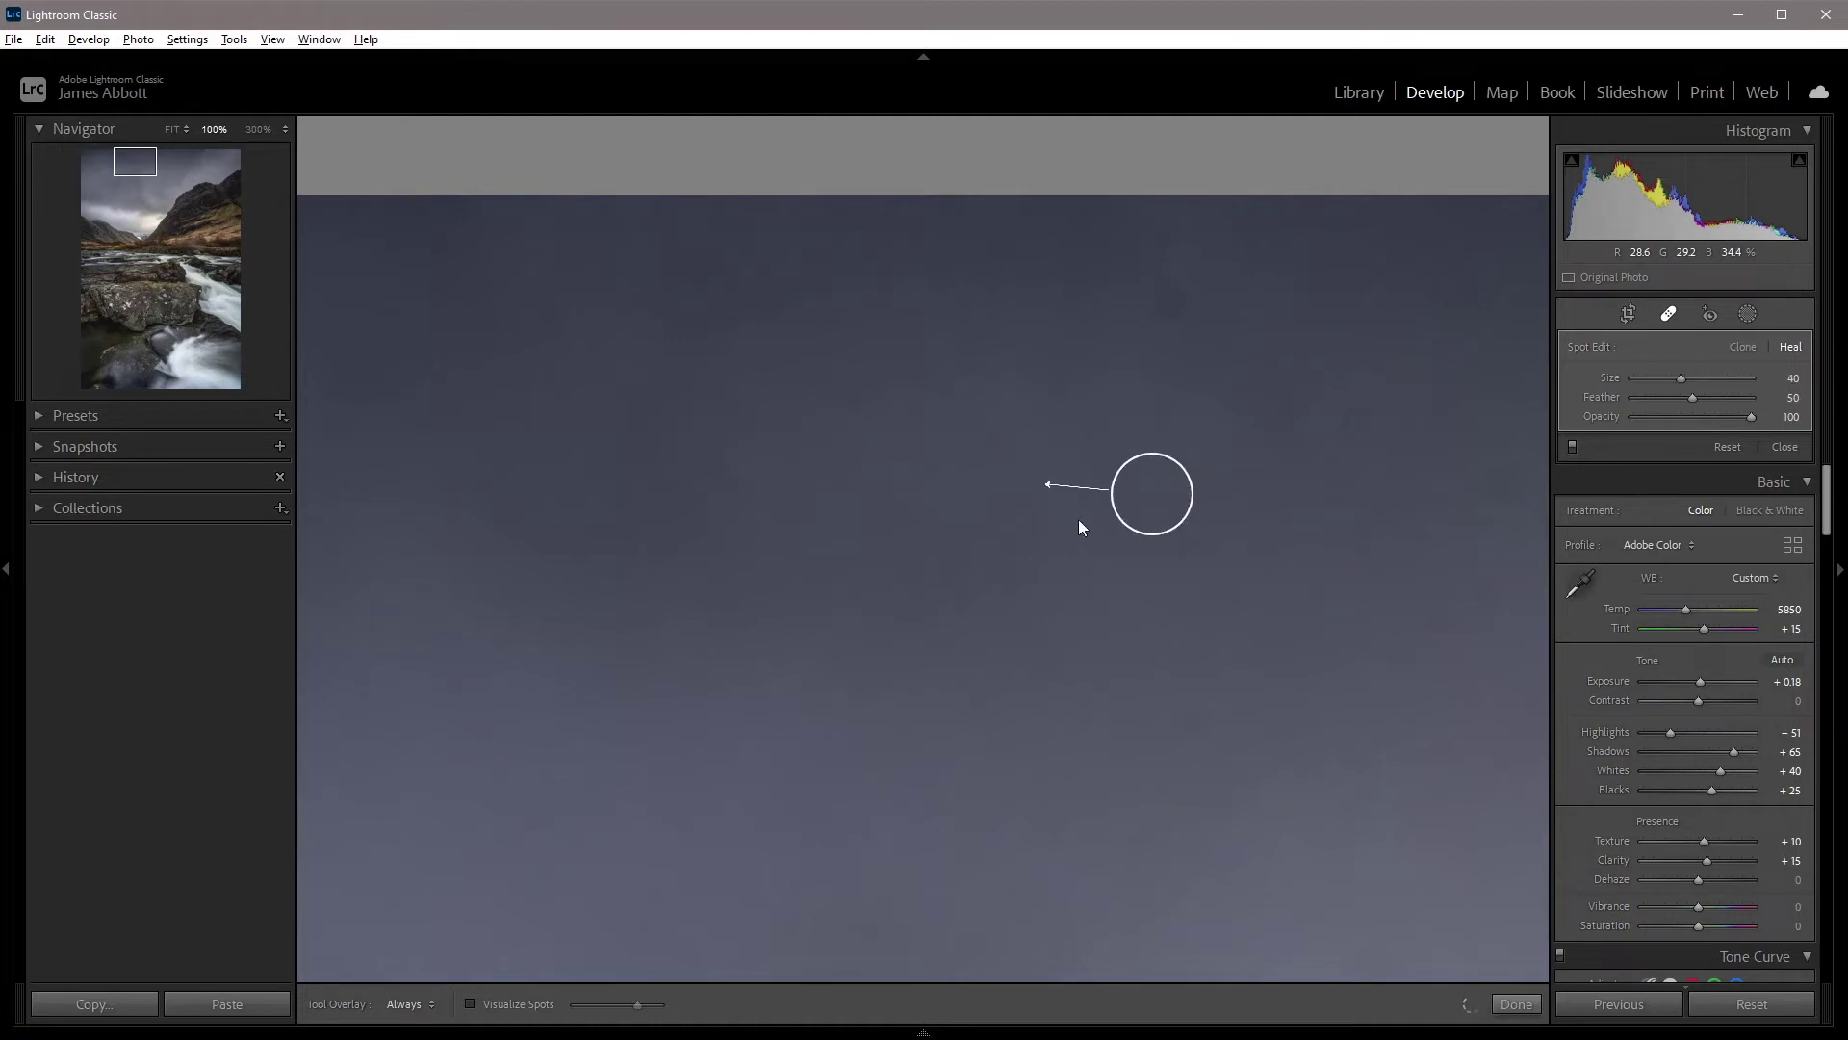
{"action": "left_click_drag", "start_coordinate": [1016, 512], "coordinate": [1025, 528]}
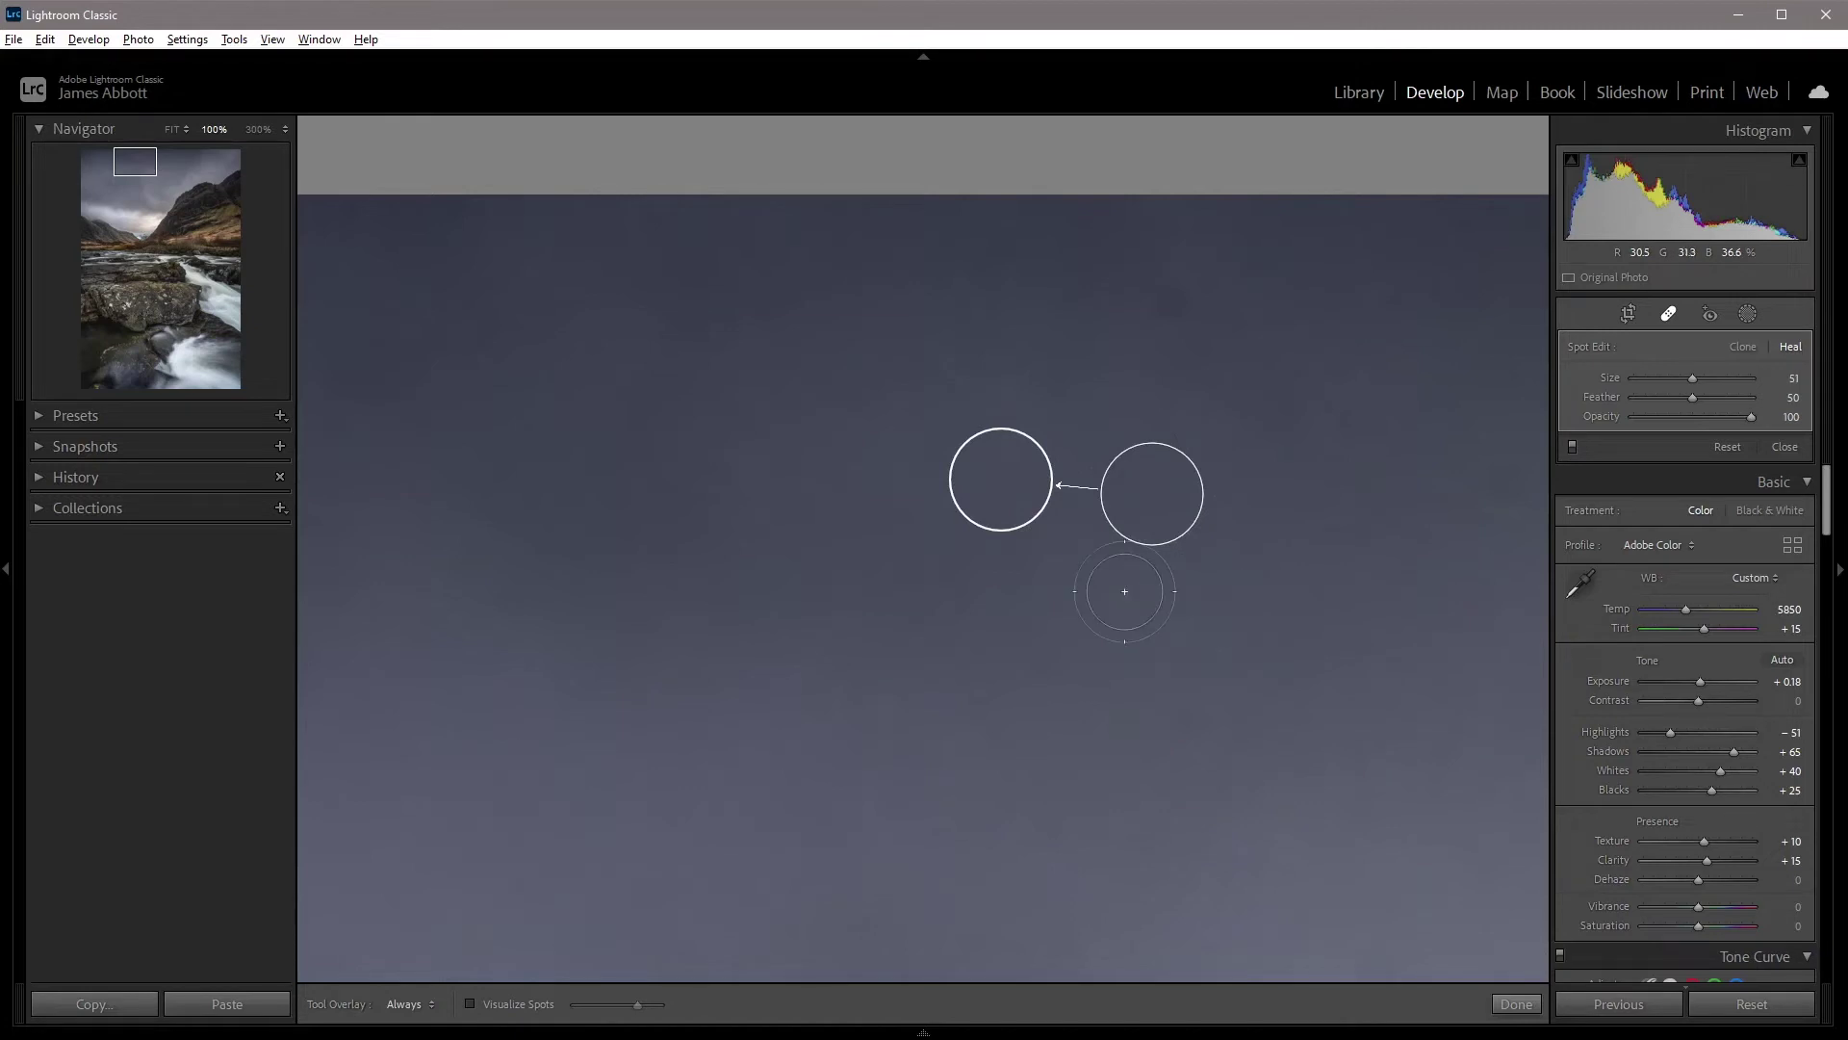
Heal three more dust spots around the size 51 spot with a size 36 brush and check the sky without overlays.
{"action": "scroll", "coordinate": [957, 567], "scroll_direction": "down", "scroll_amount": 2}
{"action": "left_click", "coordinate": [957, 568]}
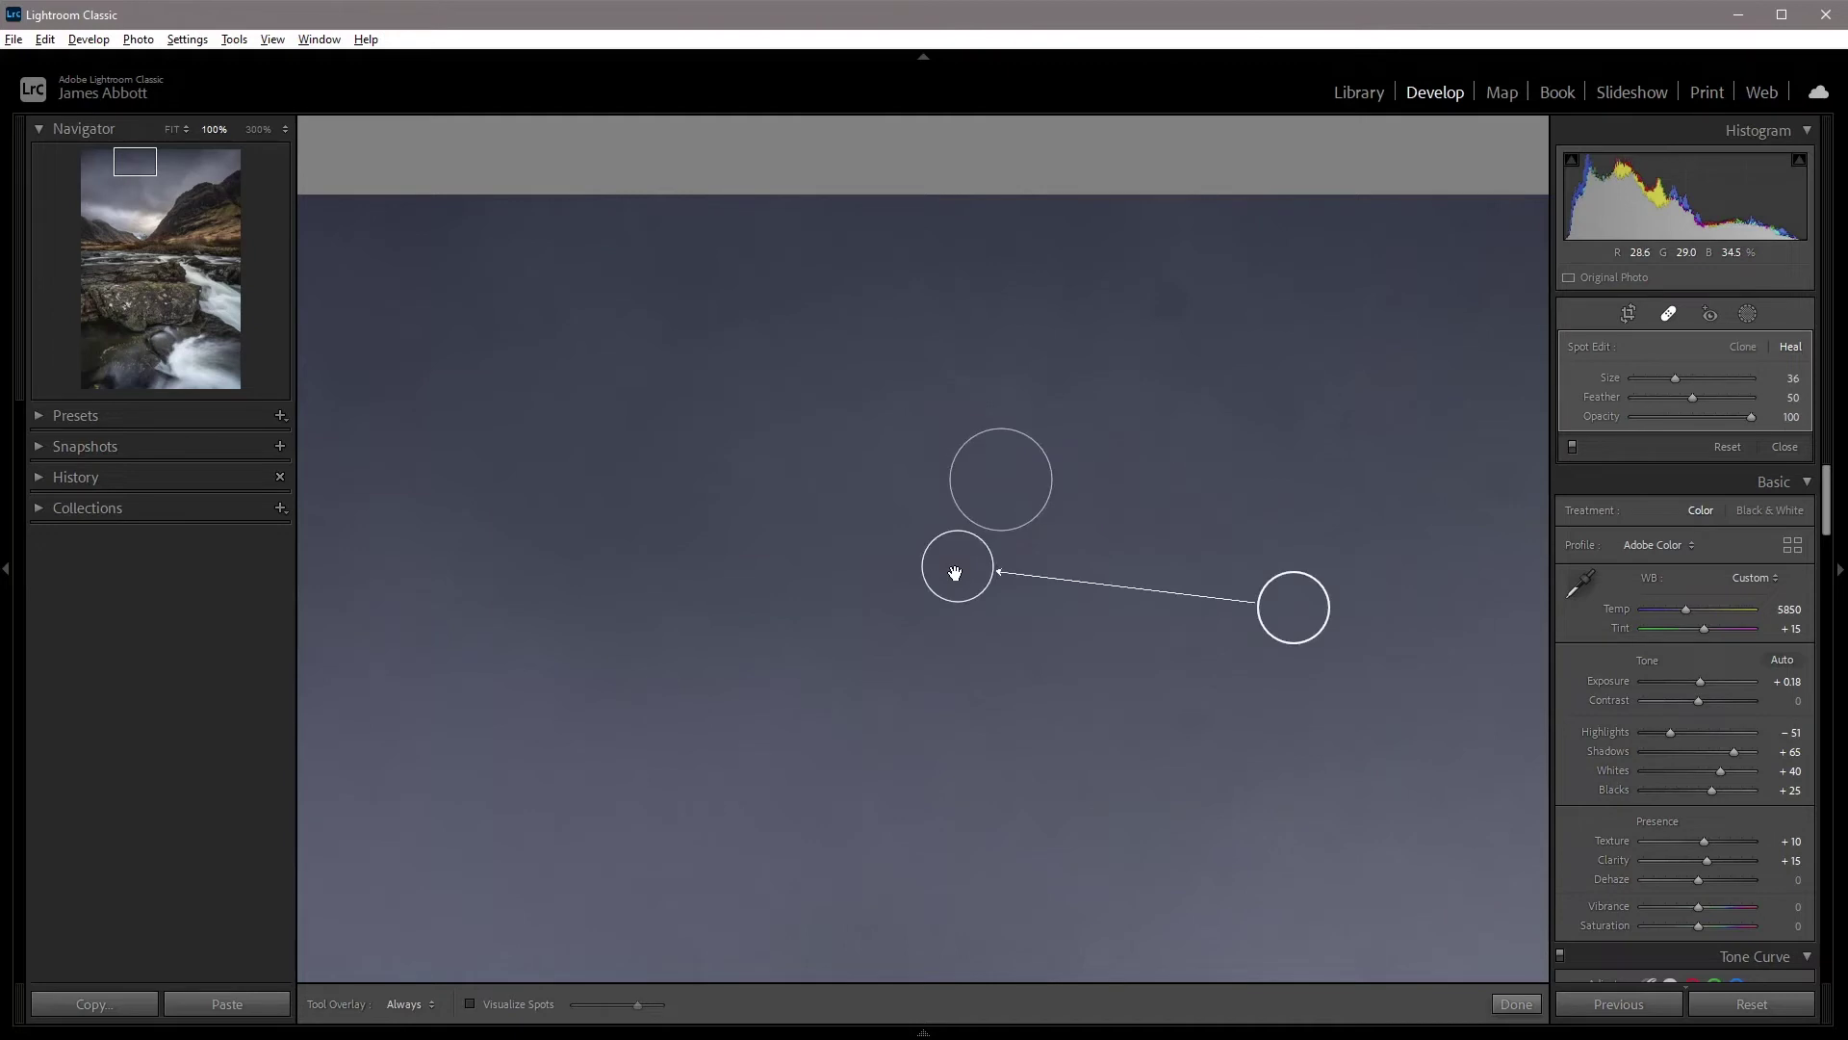
{"action": "left_click", "coordinate": [1189, 723]}
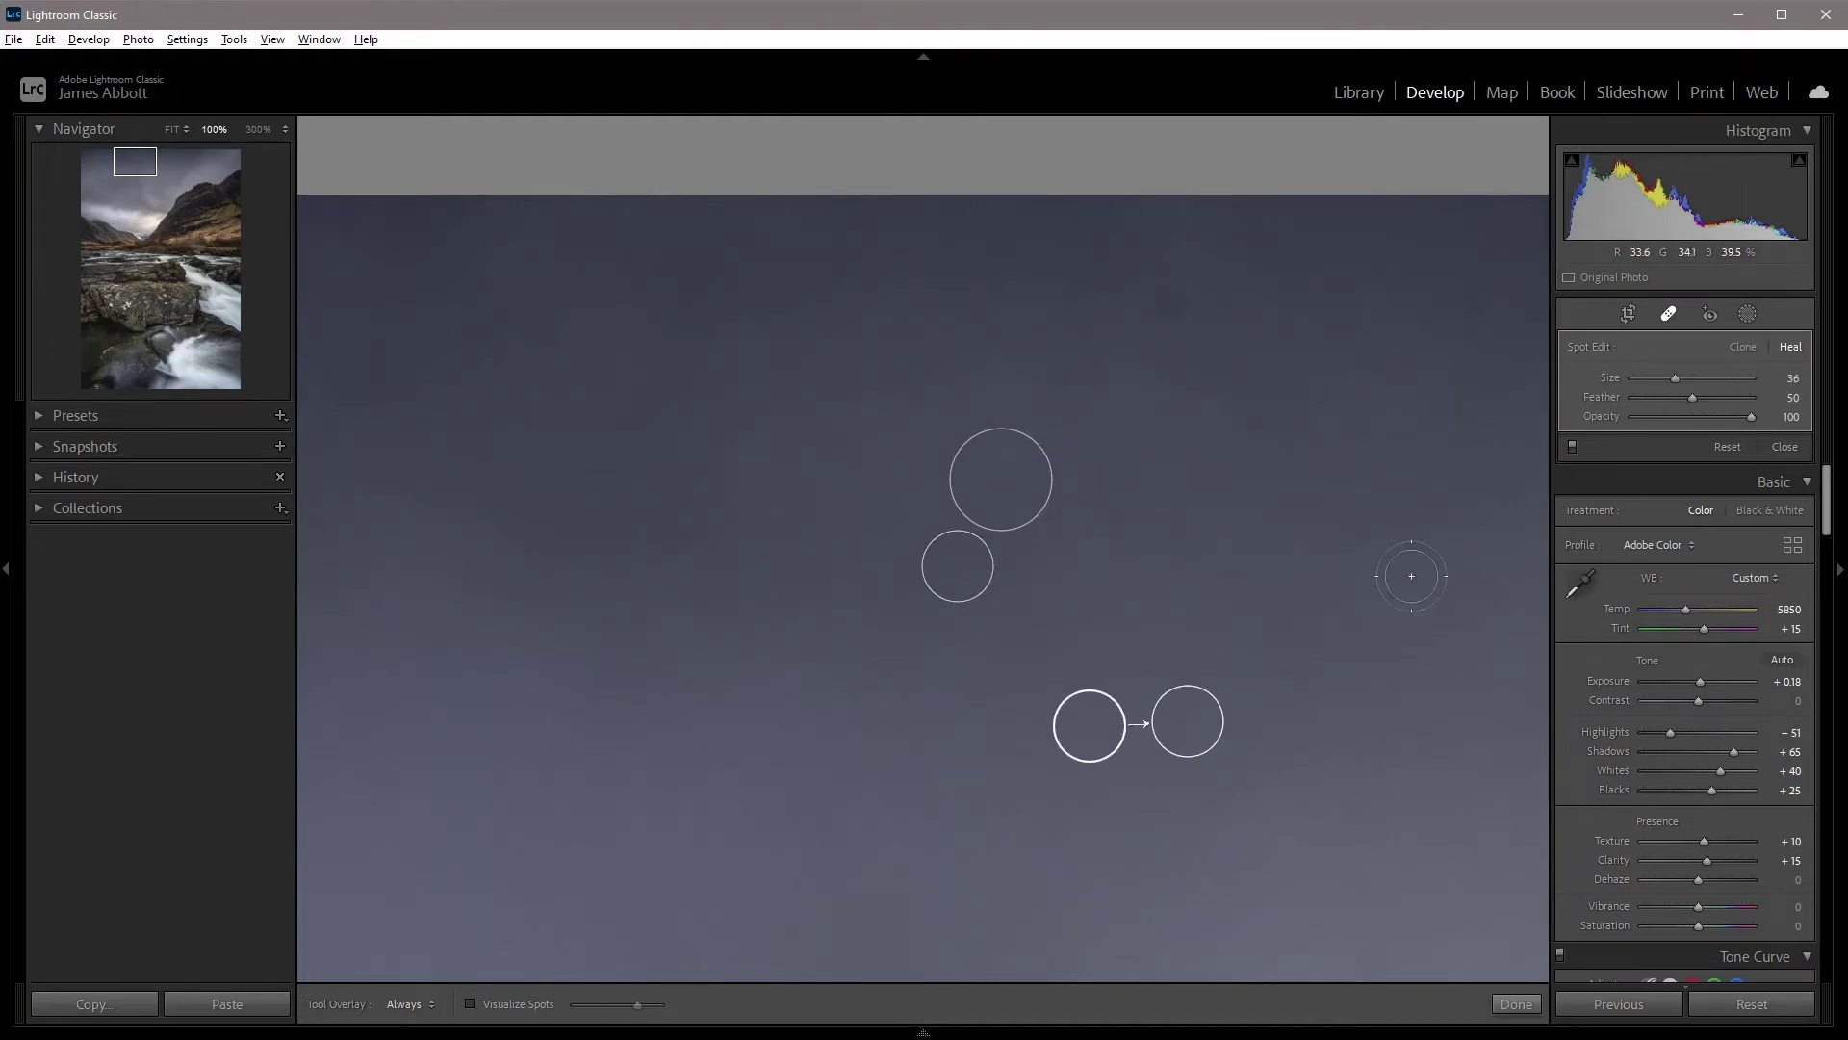
{"action": "left_click", "coordinate": [1181, 297]}
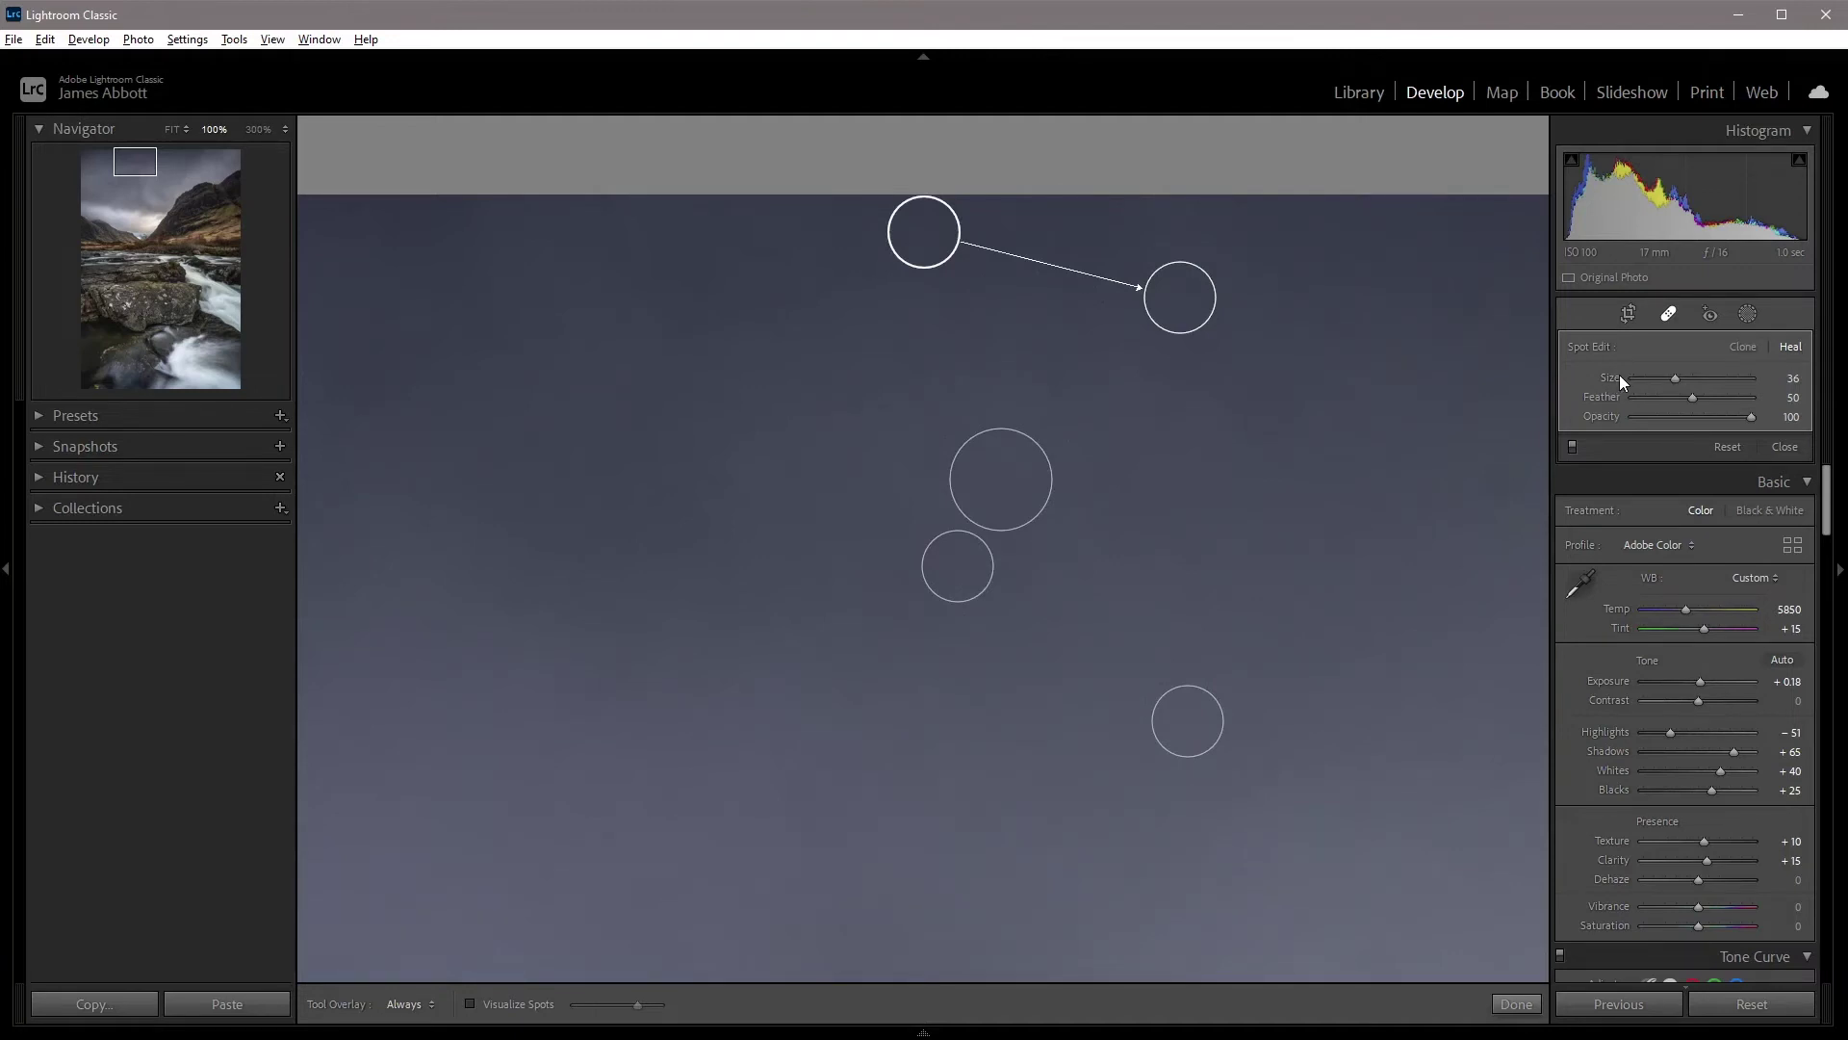
{"action": "left_click", "coordinate": [1672, 314]}
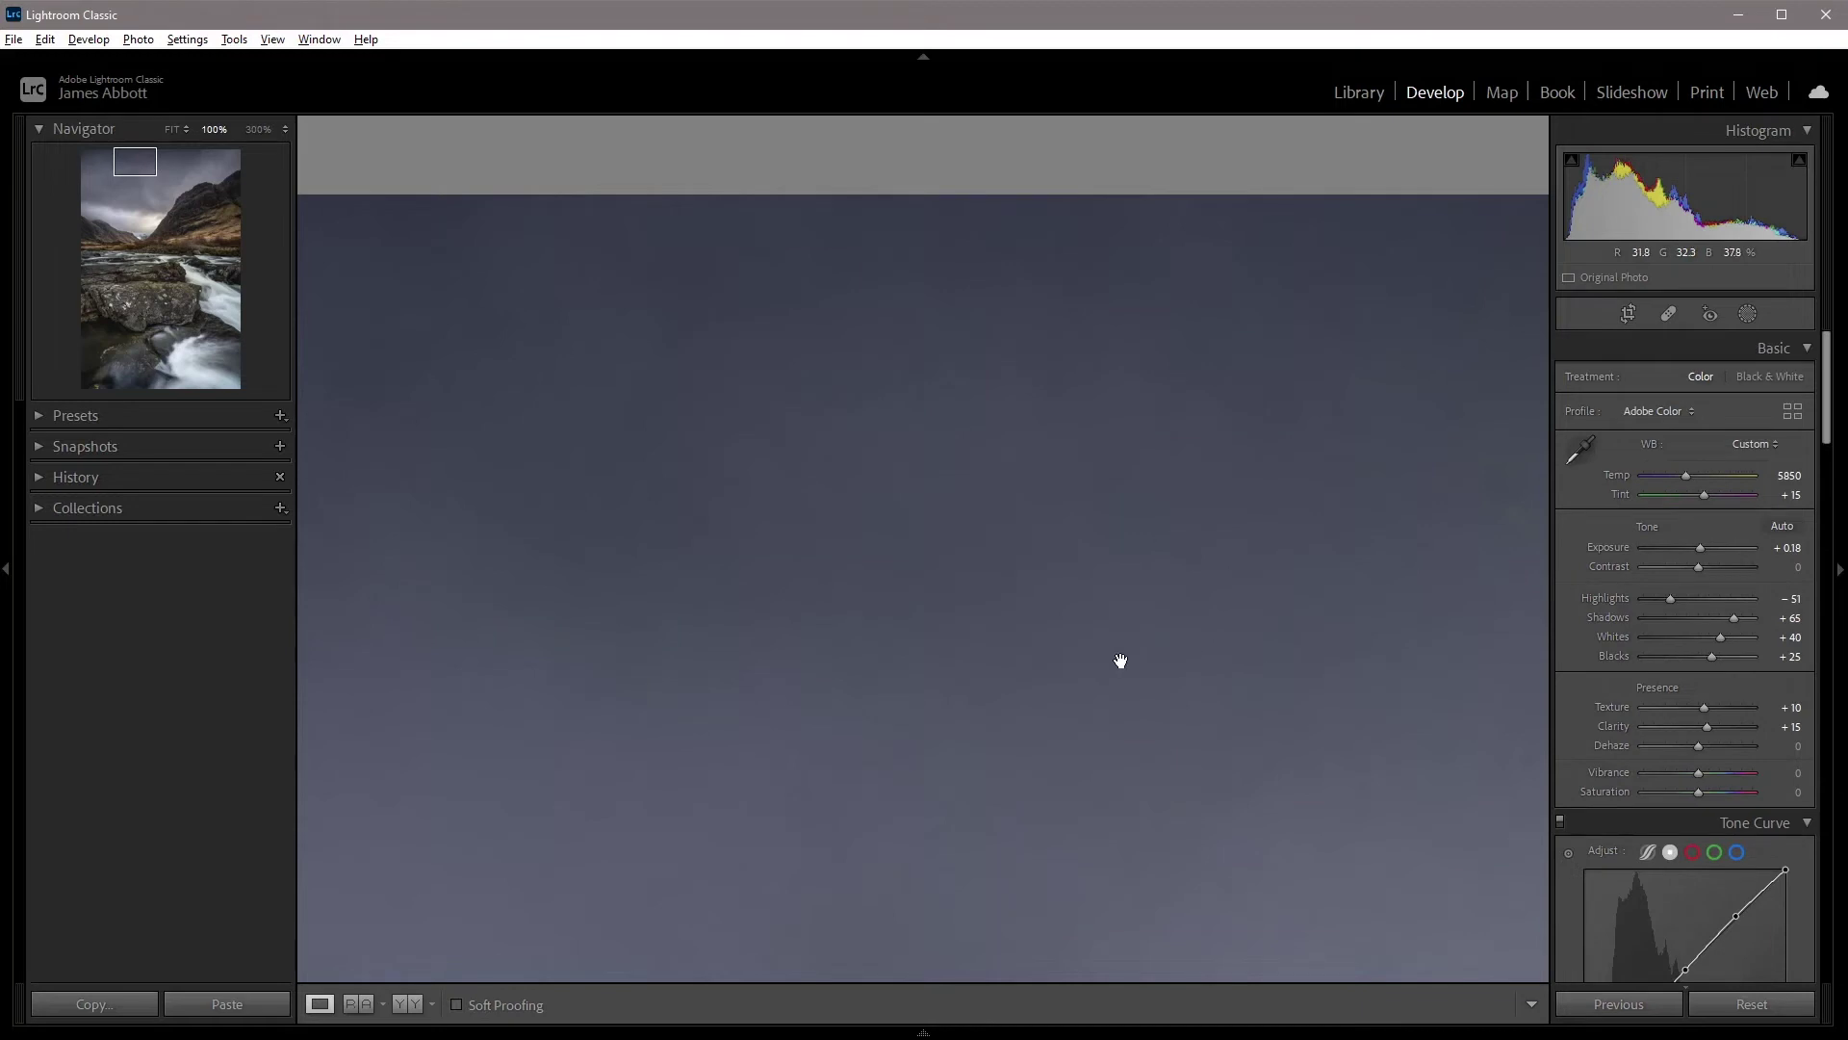
{"action": "left_click", "coordinate": [1673, 312]}
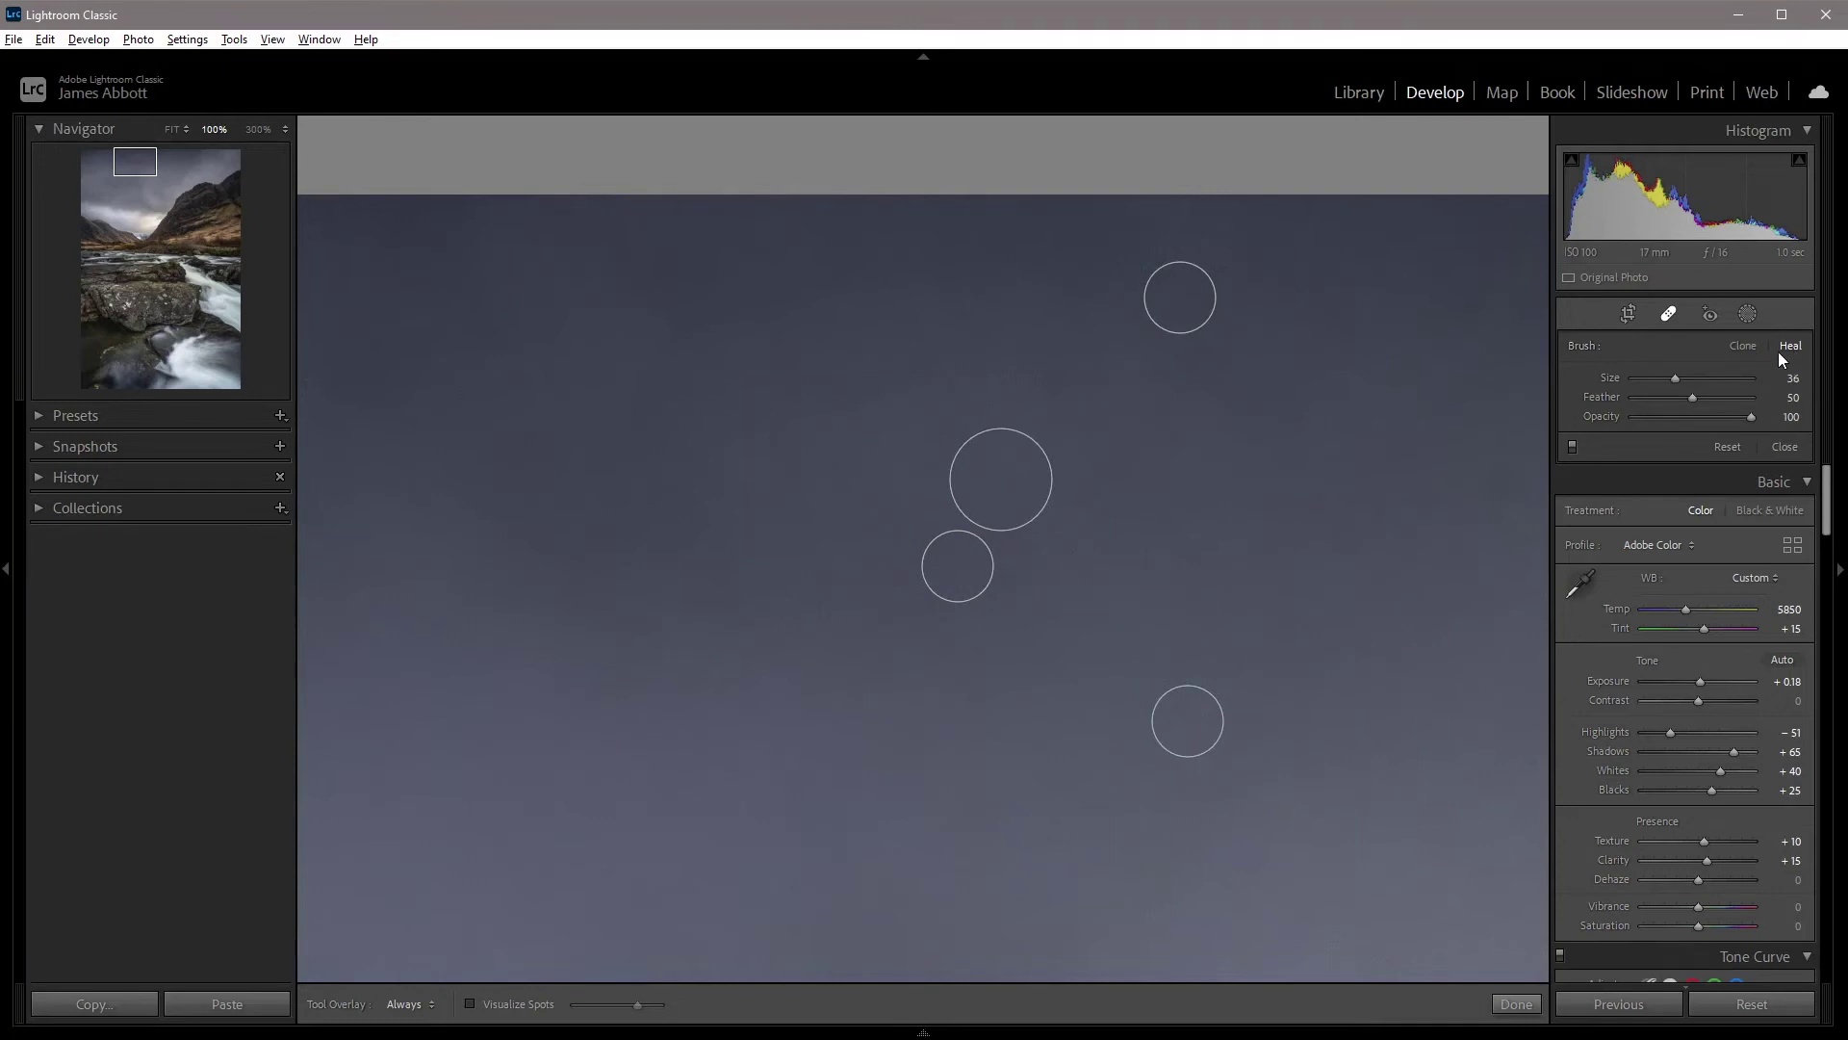
Heal another dust spot farther right in the upper sky and move its source to clean sky above it.
{"action": "mouse_move", "coordinate": [1374, 434]}
{"action": "left_mouse_down"}
{"action": "mouse_move", "coordinate": [1135, 478]}
{"action": "mouse_move", "coordinate": [836, 391]}
{"action": "left_mouse_up"}
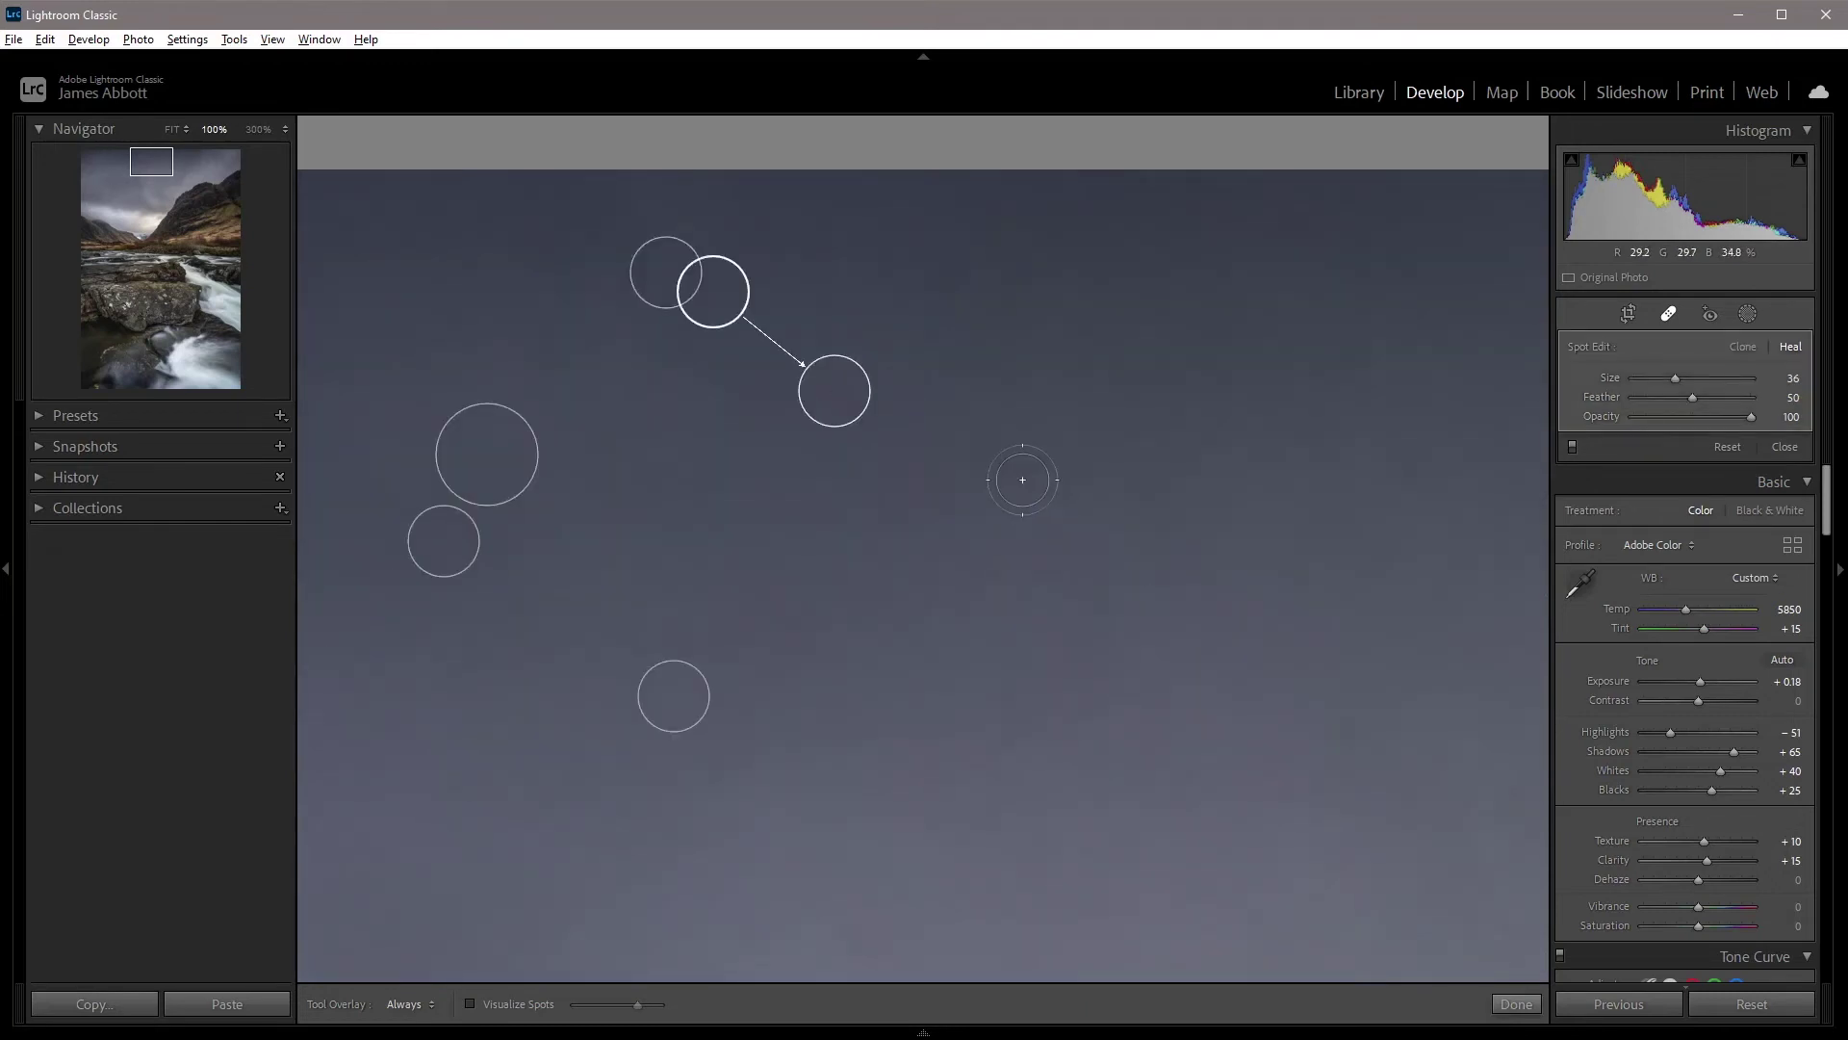
{"action": "left_click_drag", "start_coordinate": [724, 280], "coordinate": [822, 259]}
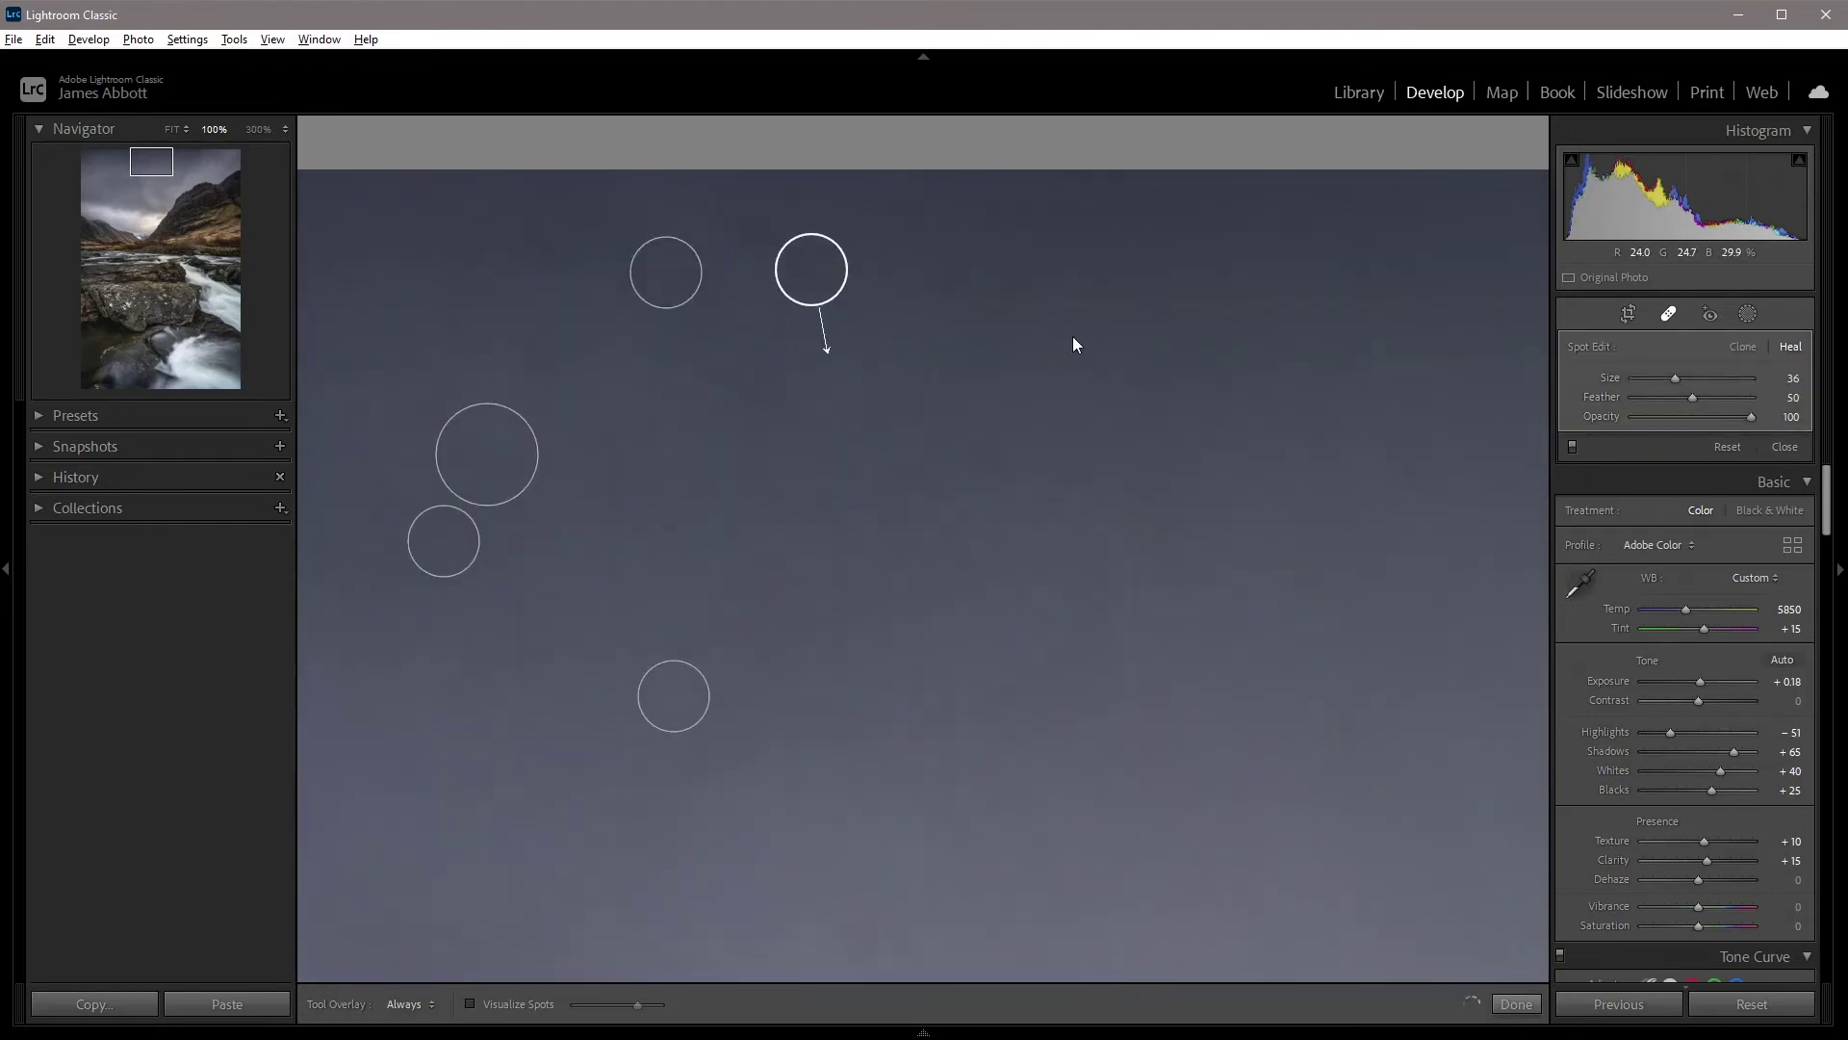
Heal two more dust spots farther right in the upper sky with the size 36 brush and check the sky without overlays.
{"action": "left_click", "coordinate": [986, 448]}
{"action": "left_click_drag", "start_coordinate": [1339, 508], "coordinate": [859, 443]}
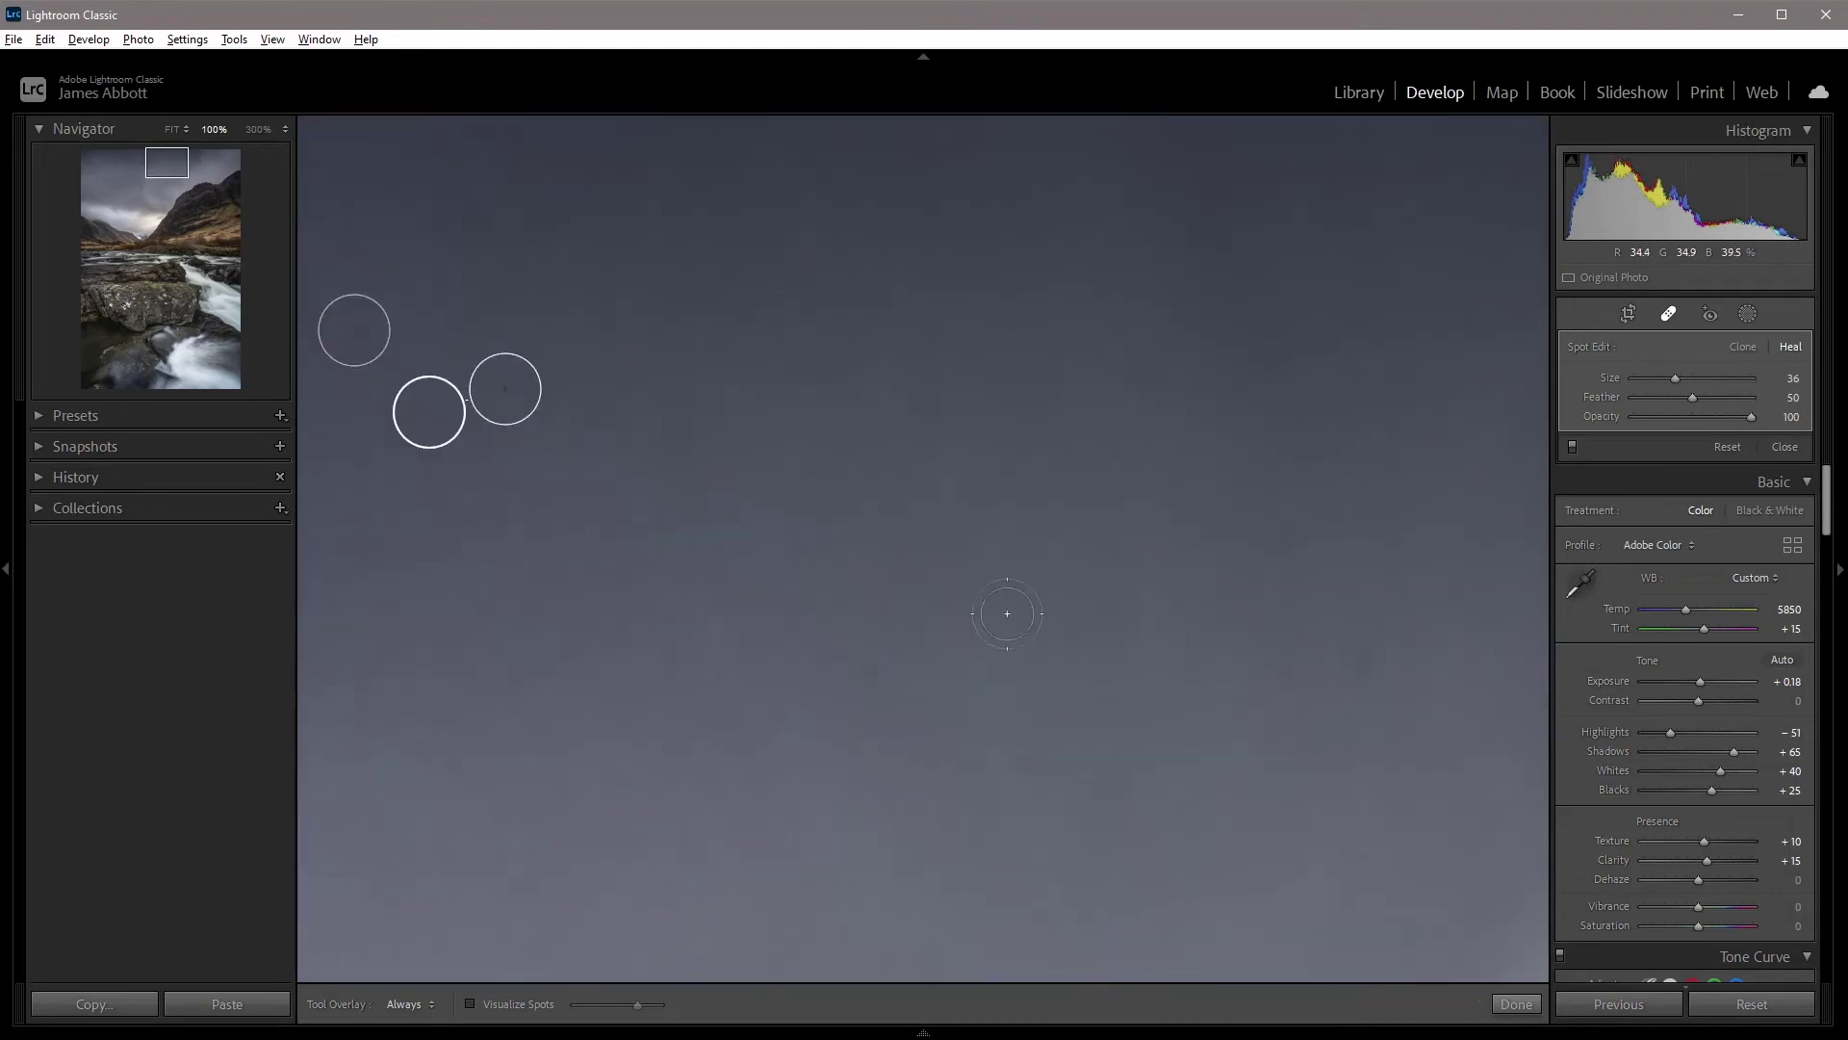
{"action": "left_click", "coordinate": [1139, 375]}
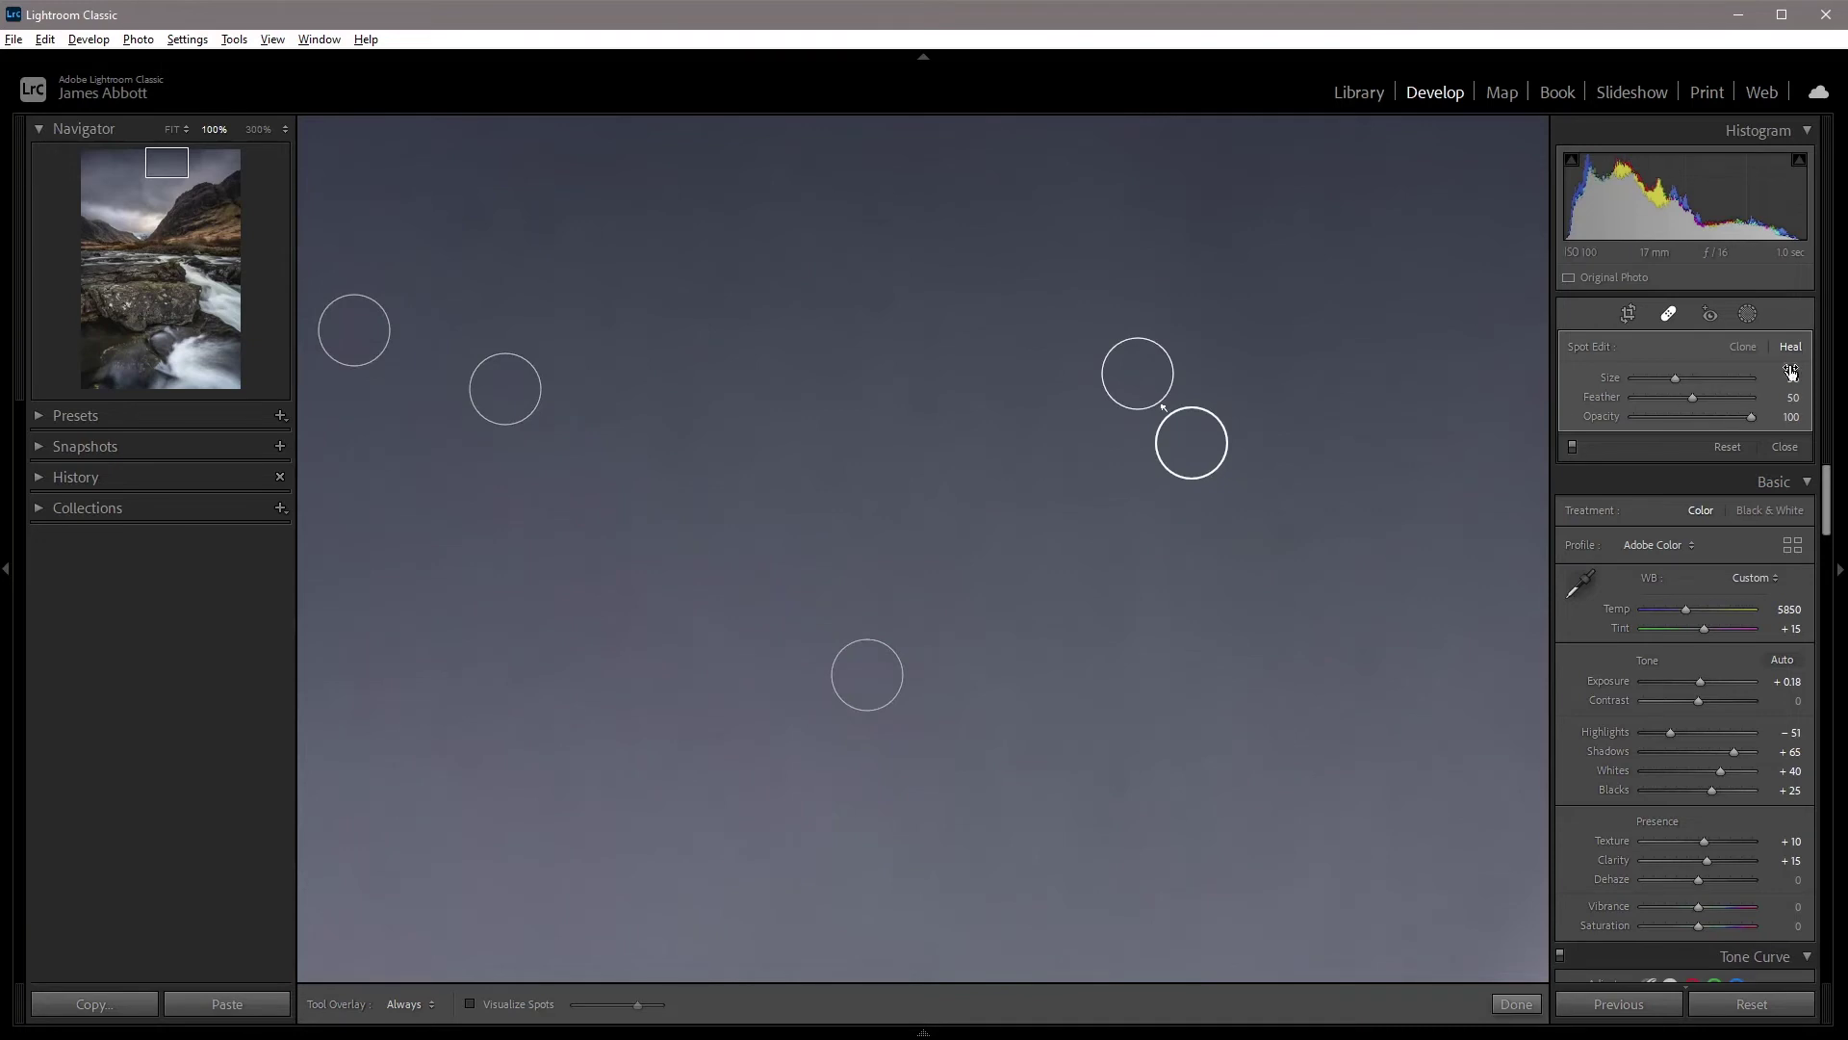
{"action": "left_click", "coordinate": [1664, 317]}
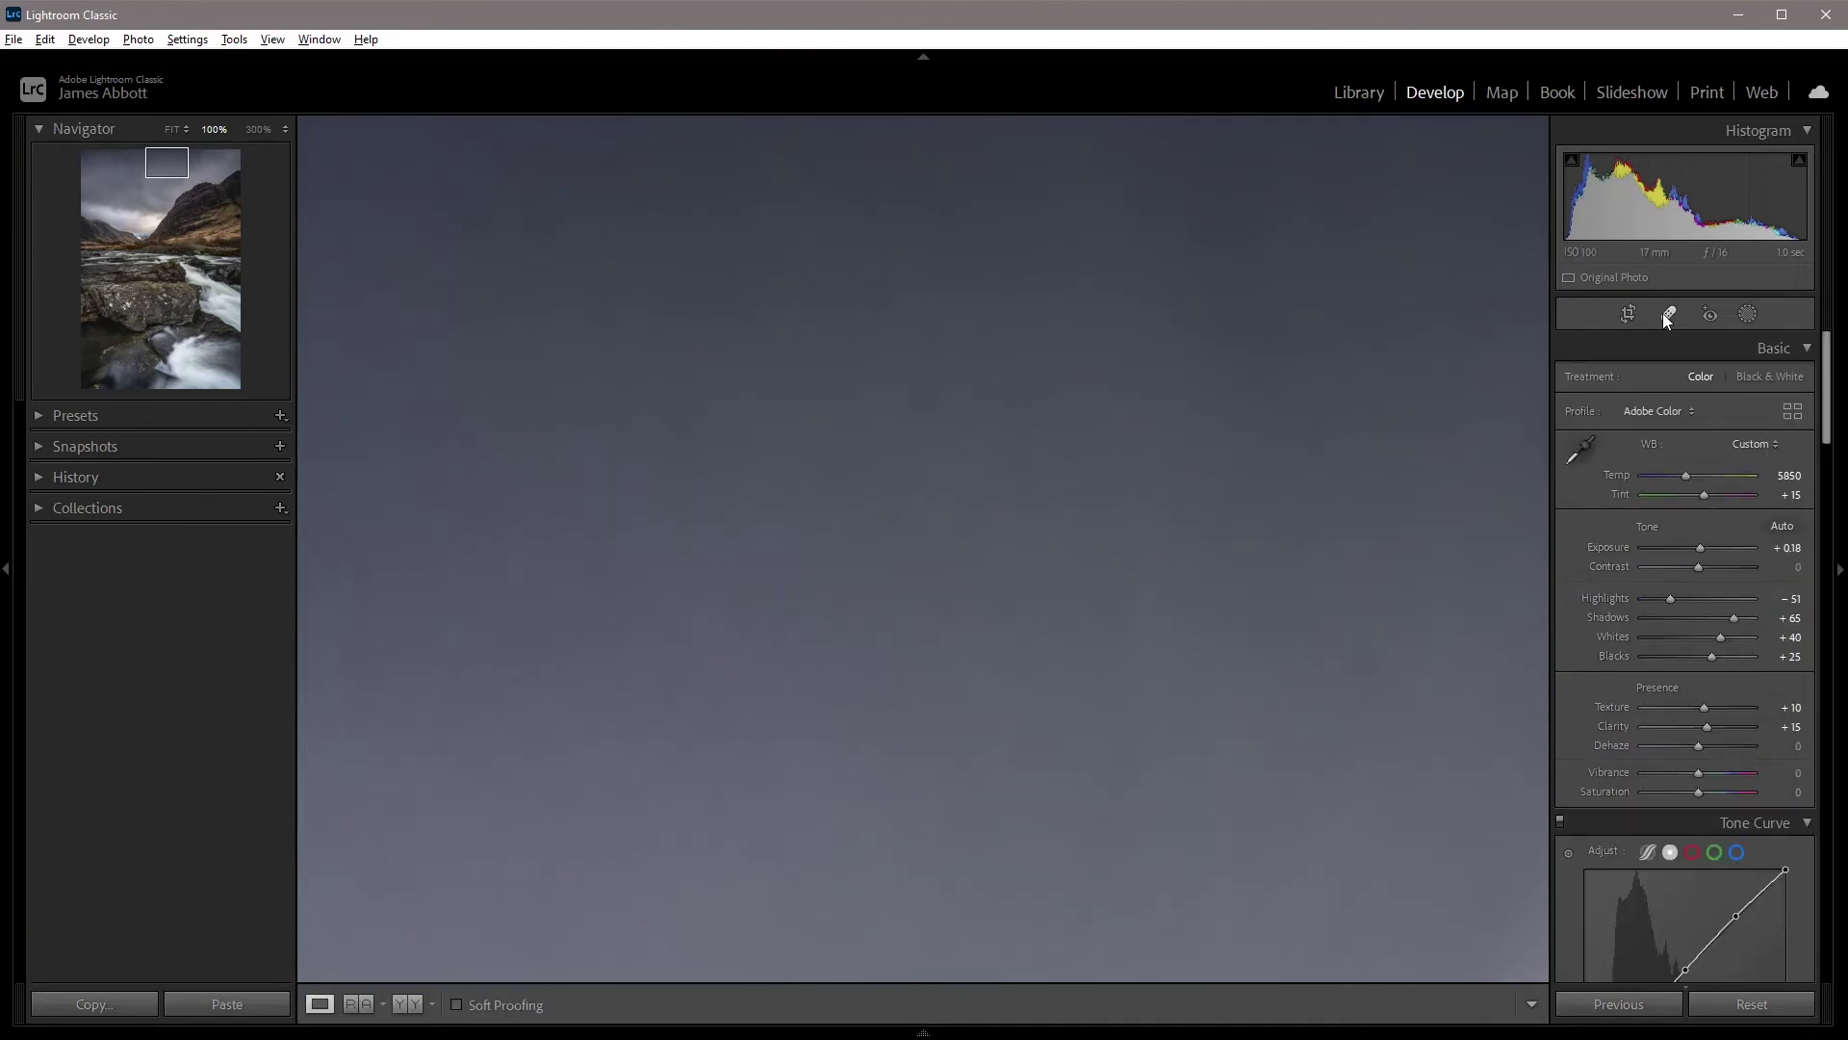
{"action": "left_click", "coordinate": [1667, 318]}
Heal another two dust spots in the upper sky, progressing toward the brighter cloud on the right of the photo.
{"action": "left_click", "coordinate": [1367, 663]}
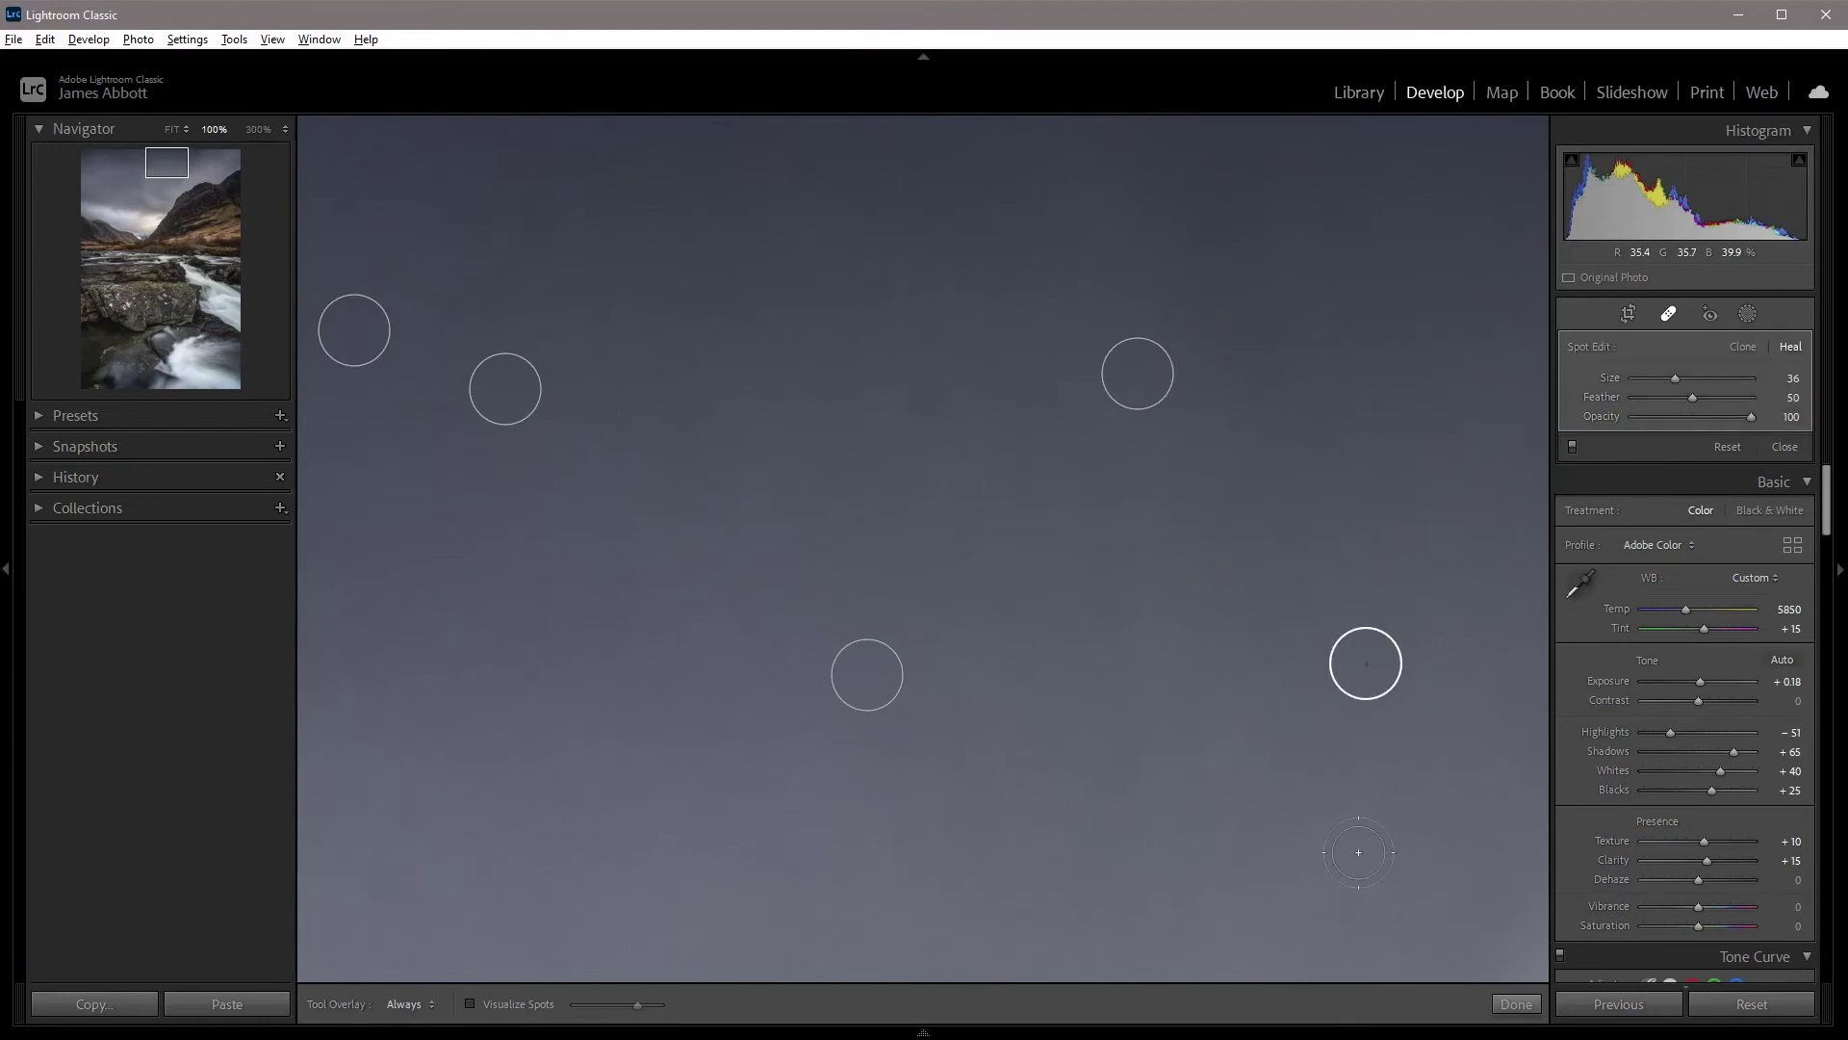
{"action": "scroll", "coordinate": [1457, 673], "scroll_direction": "right", "scroll_amount": 5}
{"action": "left_click", "coordinate": [1062, 528]}
{"action": "mouse_move", "coordinate": [1040, 531]}
{"action": "left_mouse_down"}
{"action": "mouse_move", "coordinate": [1007, 361]}
{"action": "mouse_move", "coordinate": [1089, 380]}
{"action": "left_mouse_up"}
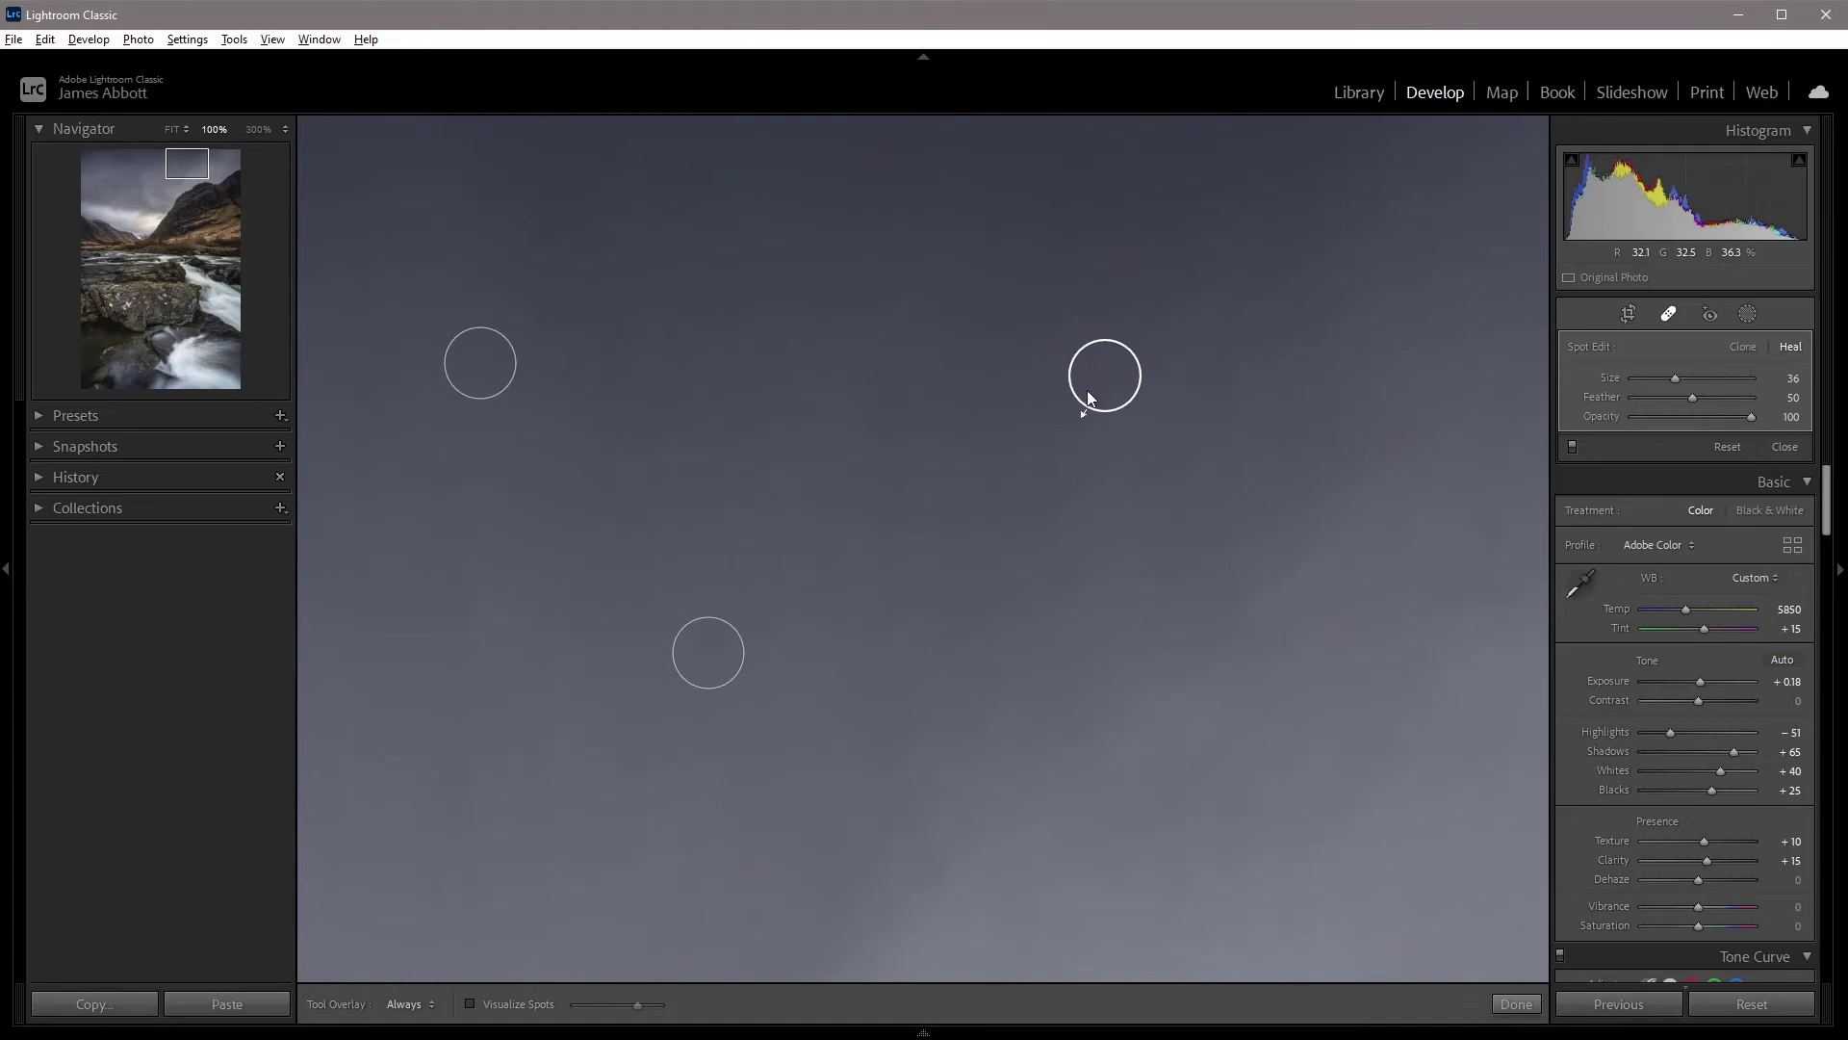
Heal three dust spots lower in the sky, beside the diagonal cloud edge above the mountain, using size 36.
{"action": "scroll", "coordinate": [784, 635], "scroll_direction": "down", "scroll_amount": 3}
{"action": "key", "text": "z"}
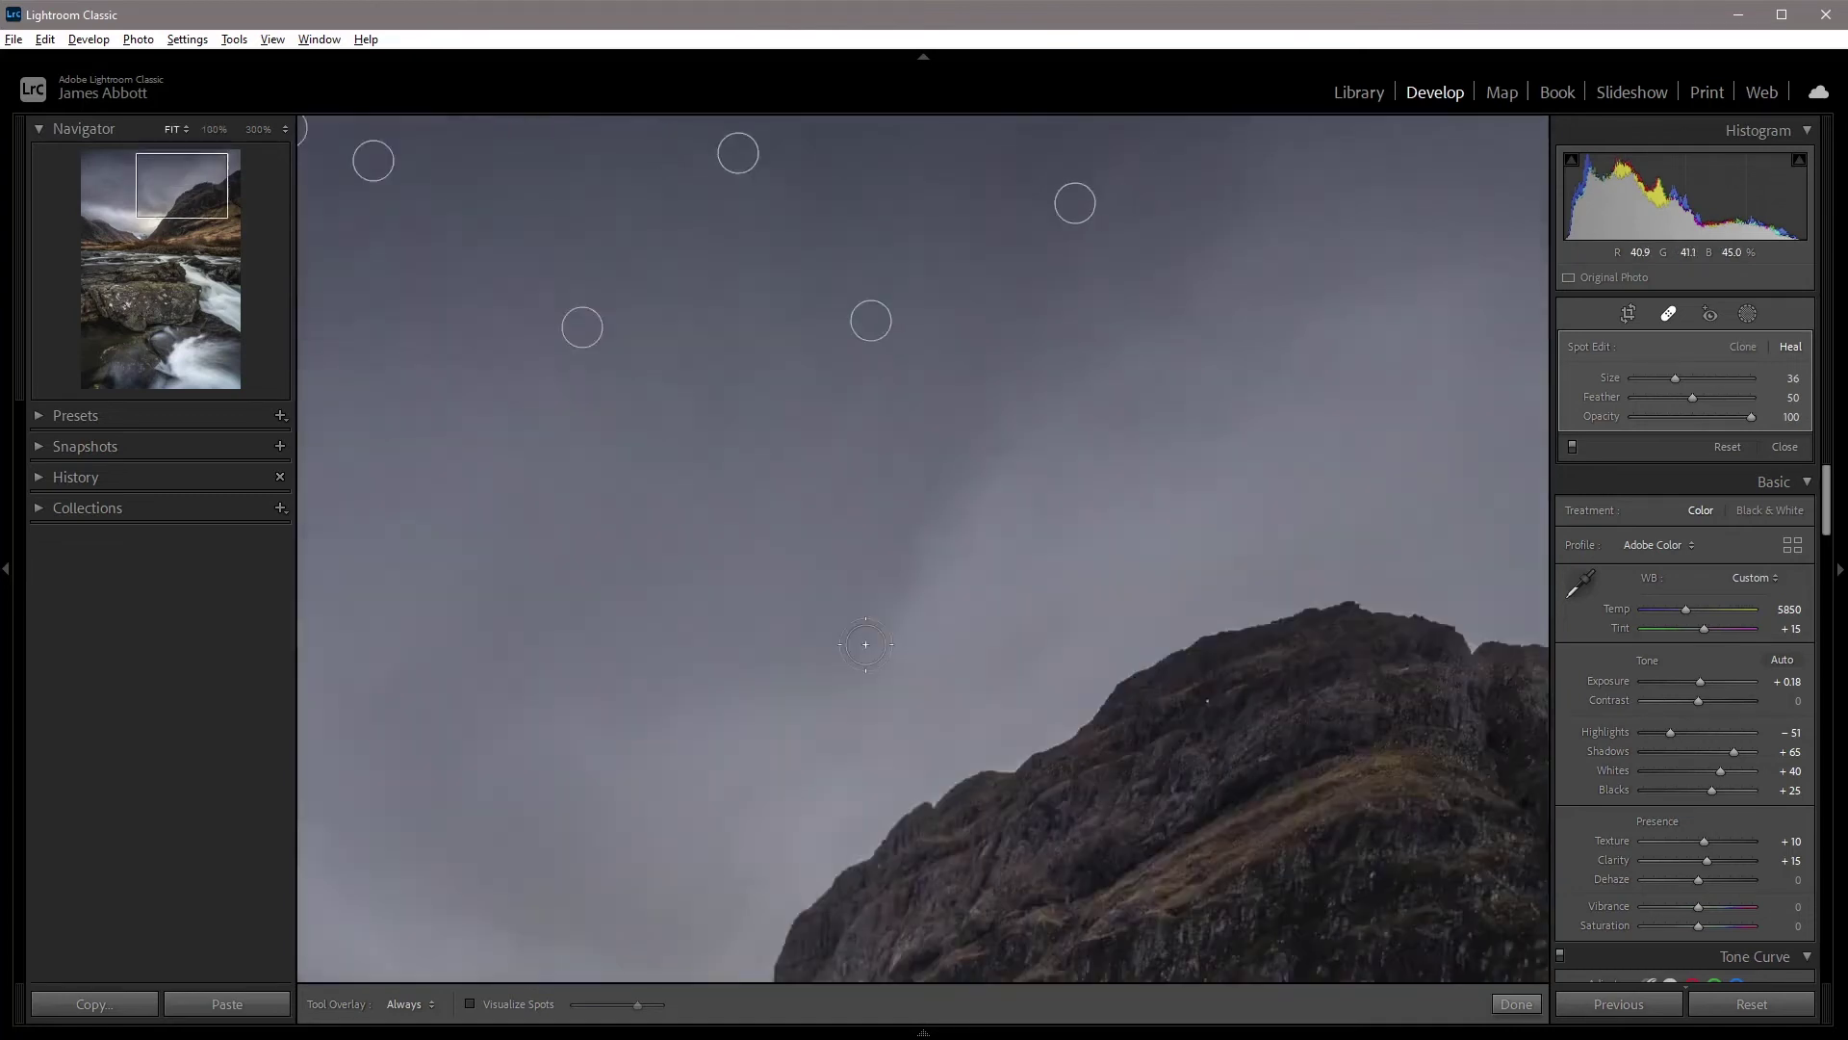
{"action": "key", "text": "z"}
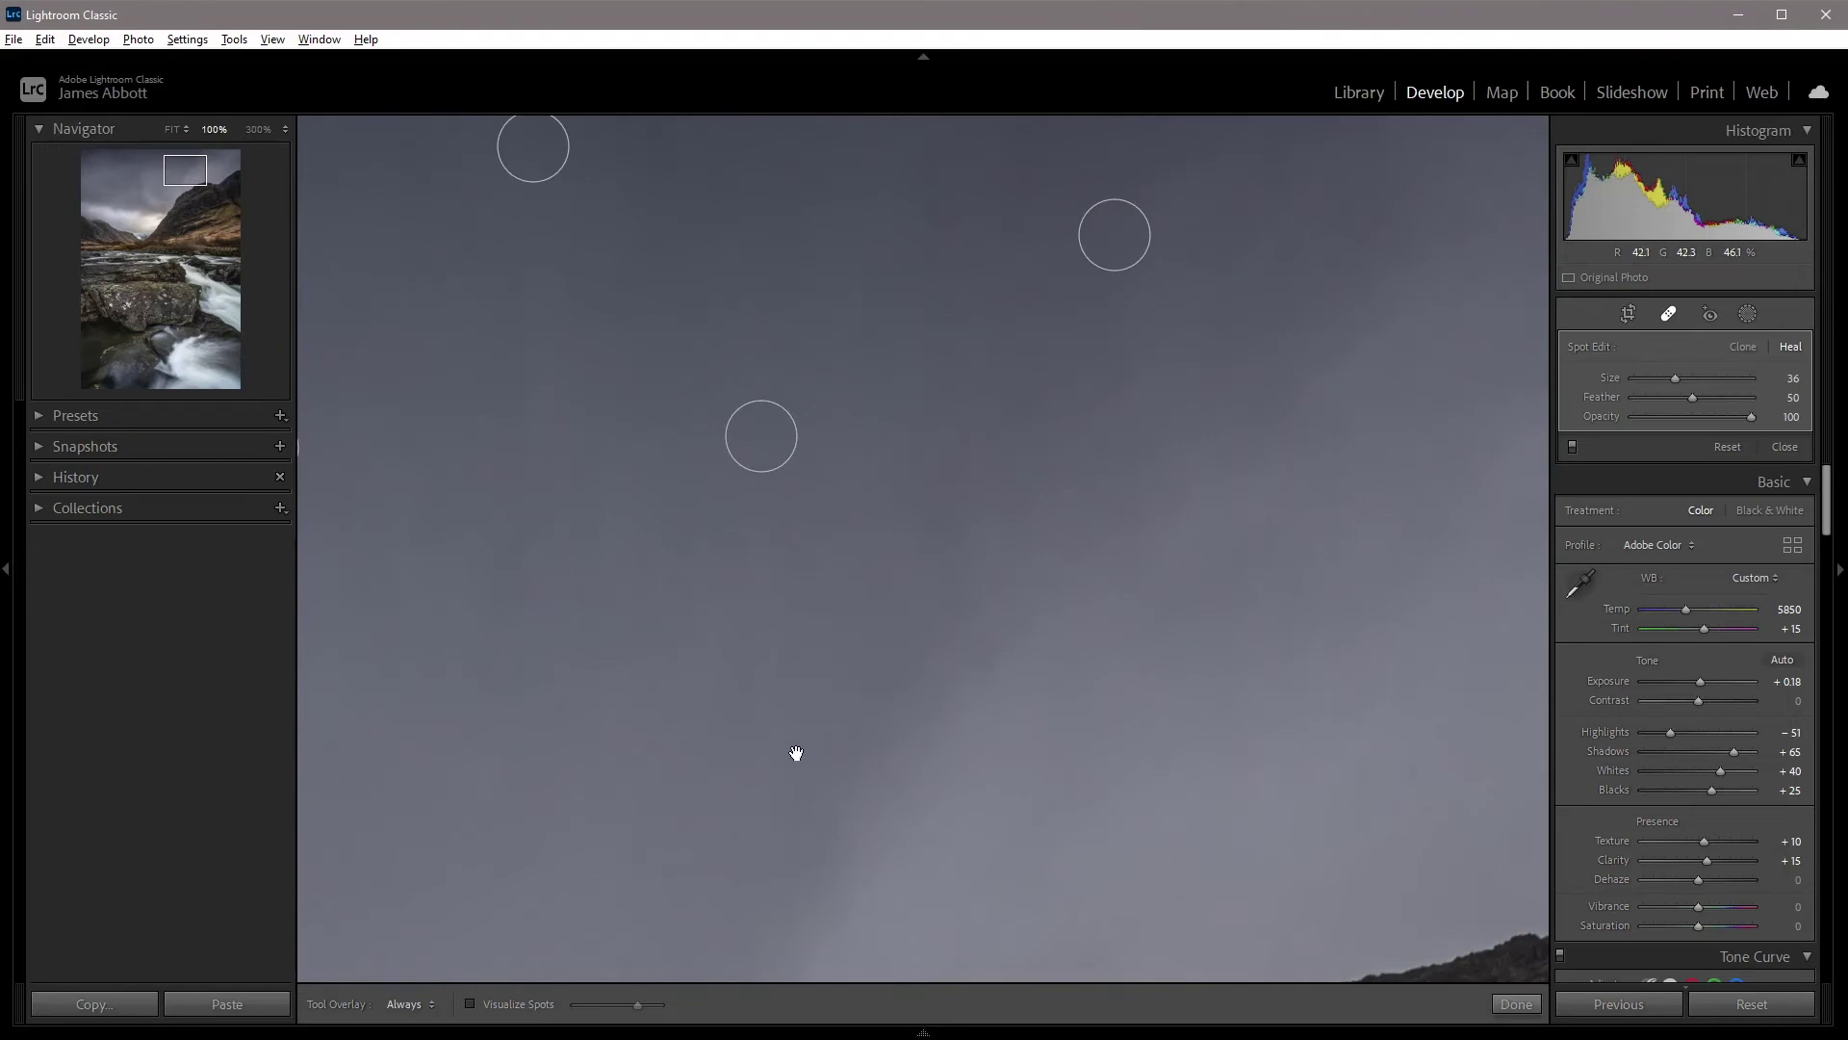
{"action": "scroll", "coordinate": [796, 751], "scroll_direction": "down", "scroll_amount": 3}
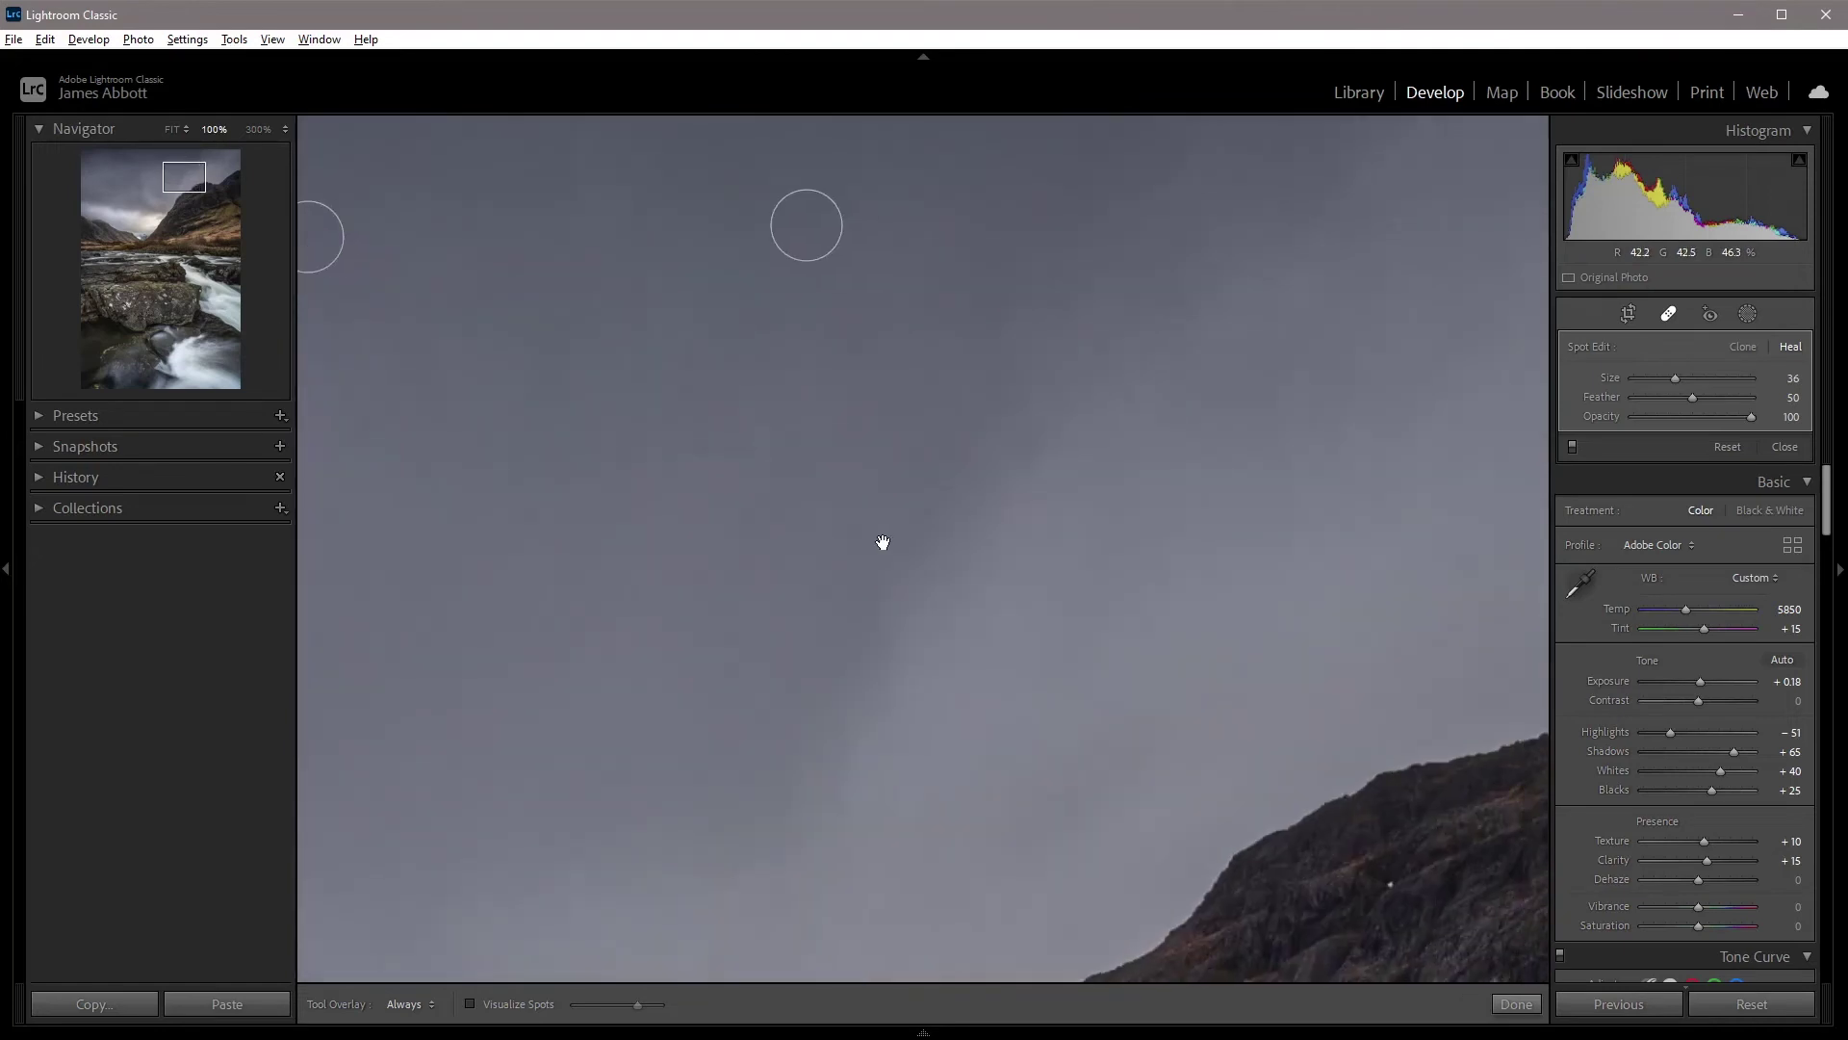
{"action": "left_click", "coordinate": [1029, 439]}
{"action": "left_click_drag", "start_coordinate": [968, 543], "coordinate": [972, 546]}
{"action": "left_click", "coordinate": [848, 495]}
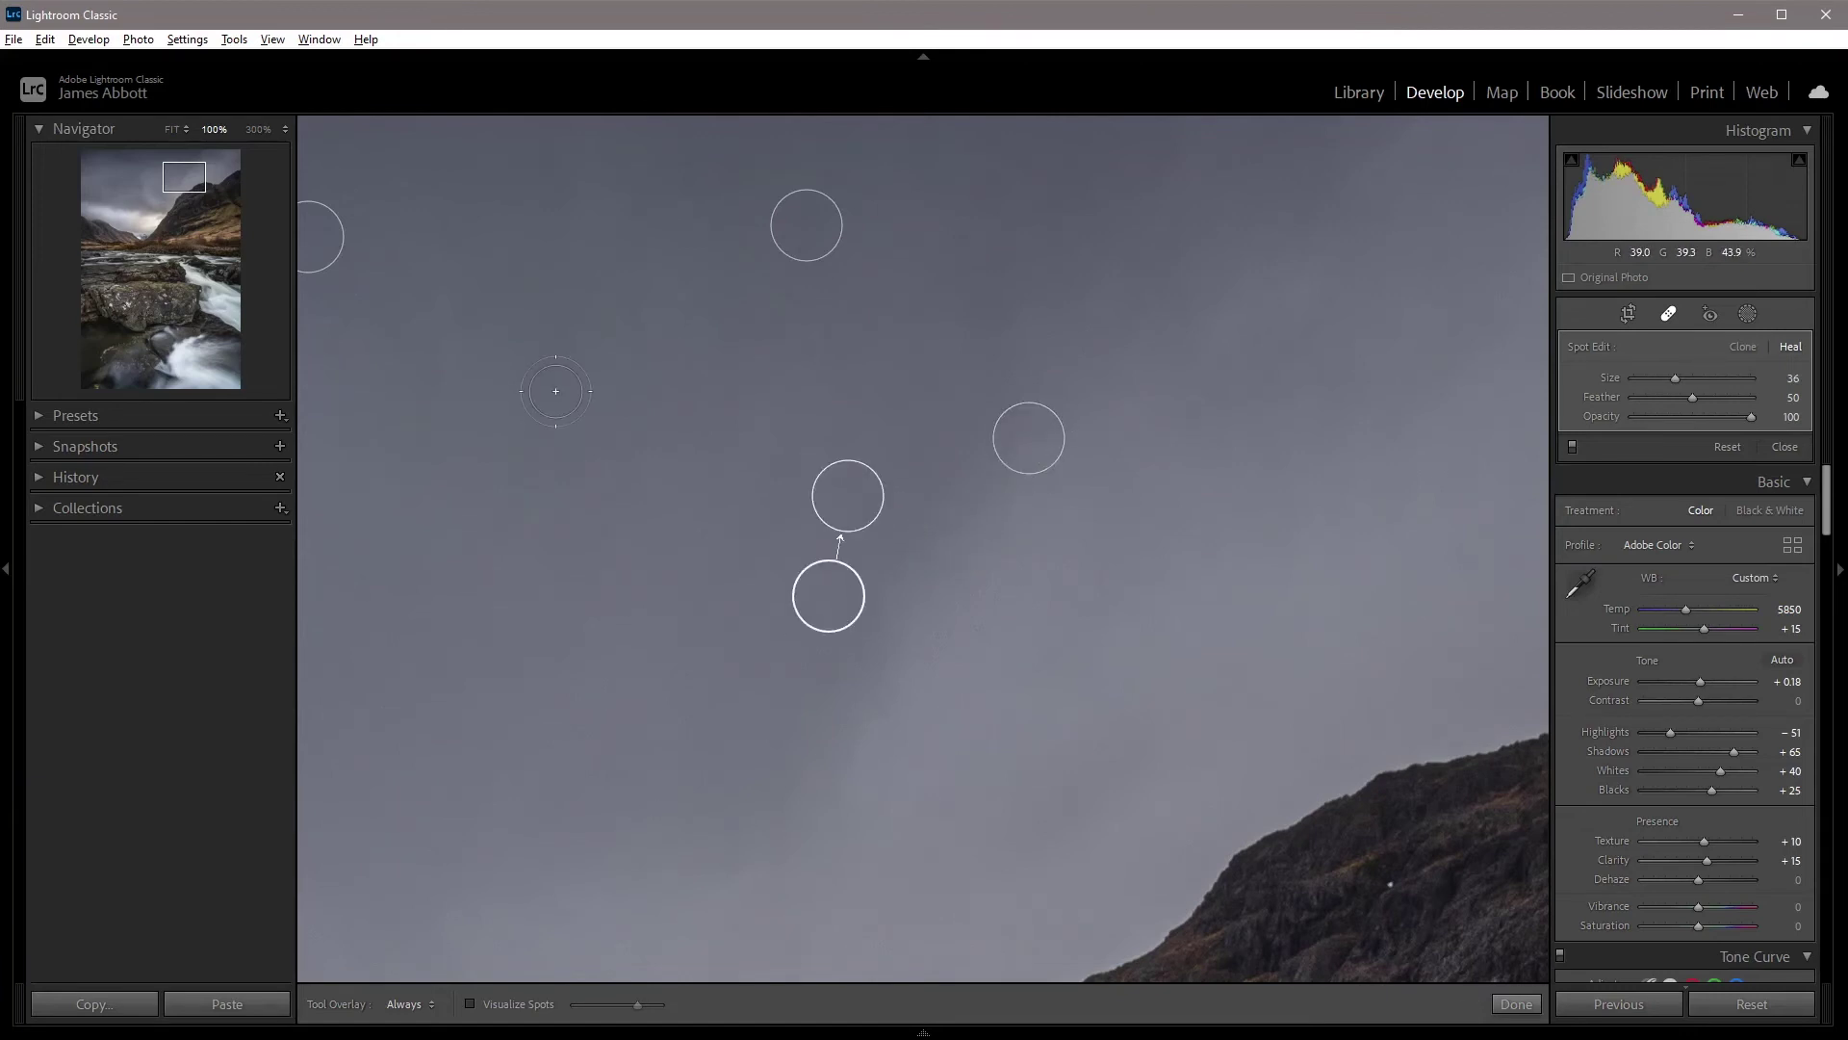
{"action": "left_click", "coordinate": [556, 391]}
Heal a dust spot in the middle of the sky and another just above an existing spot in the upper sky.
{"action": "key", "text": "space"}
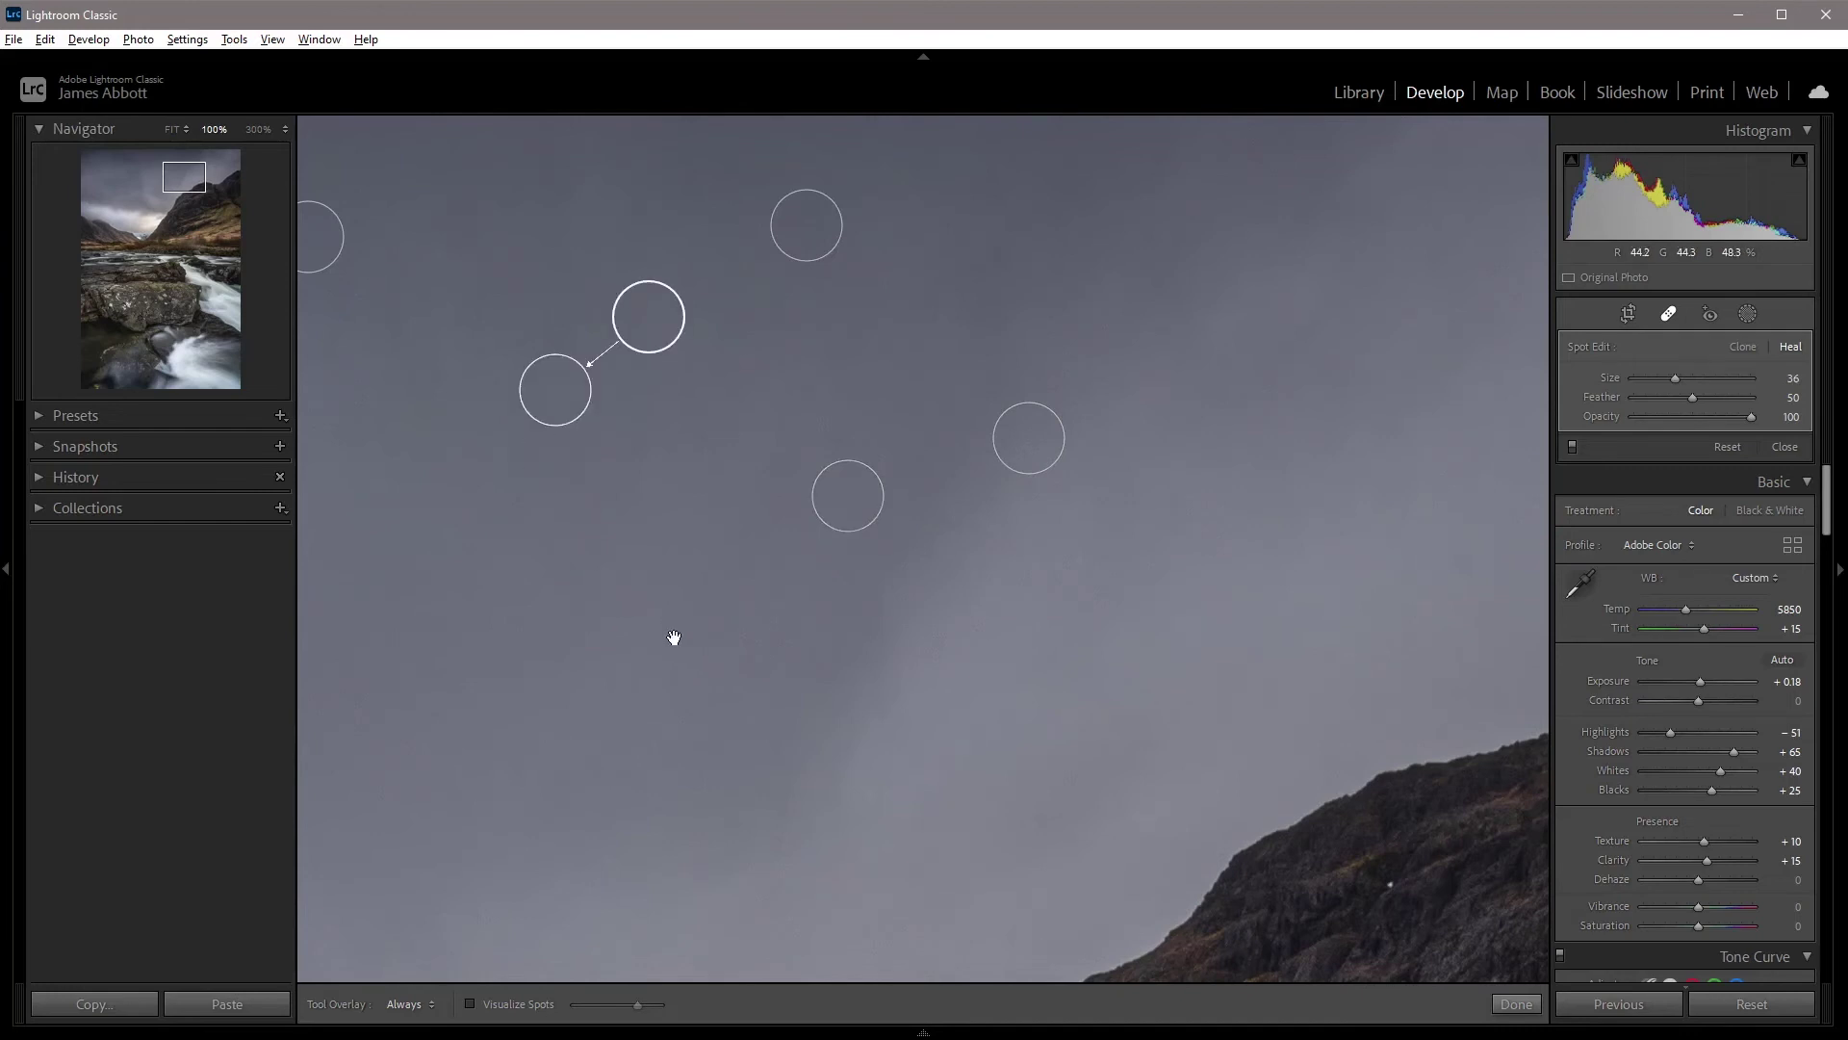
{"action": "left_click_drag", "start_coordinate": [676, 637], "coordinate": [1370, 450]}
{"action": "left_click_drag", "start_coordinate": [1008, 610], "coordinate": [1274, 619]}
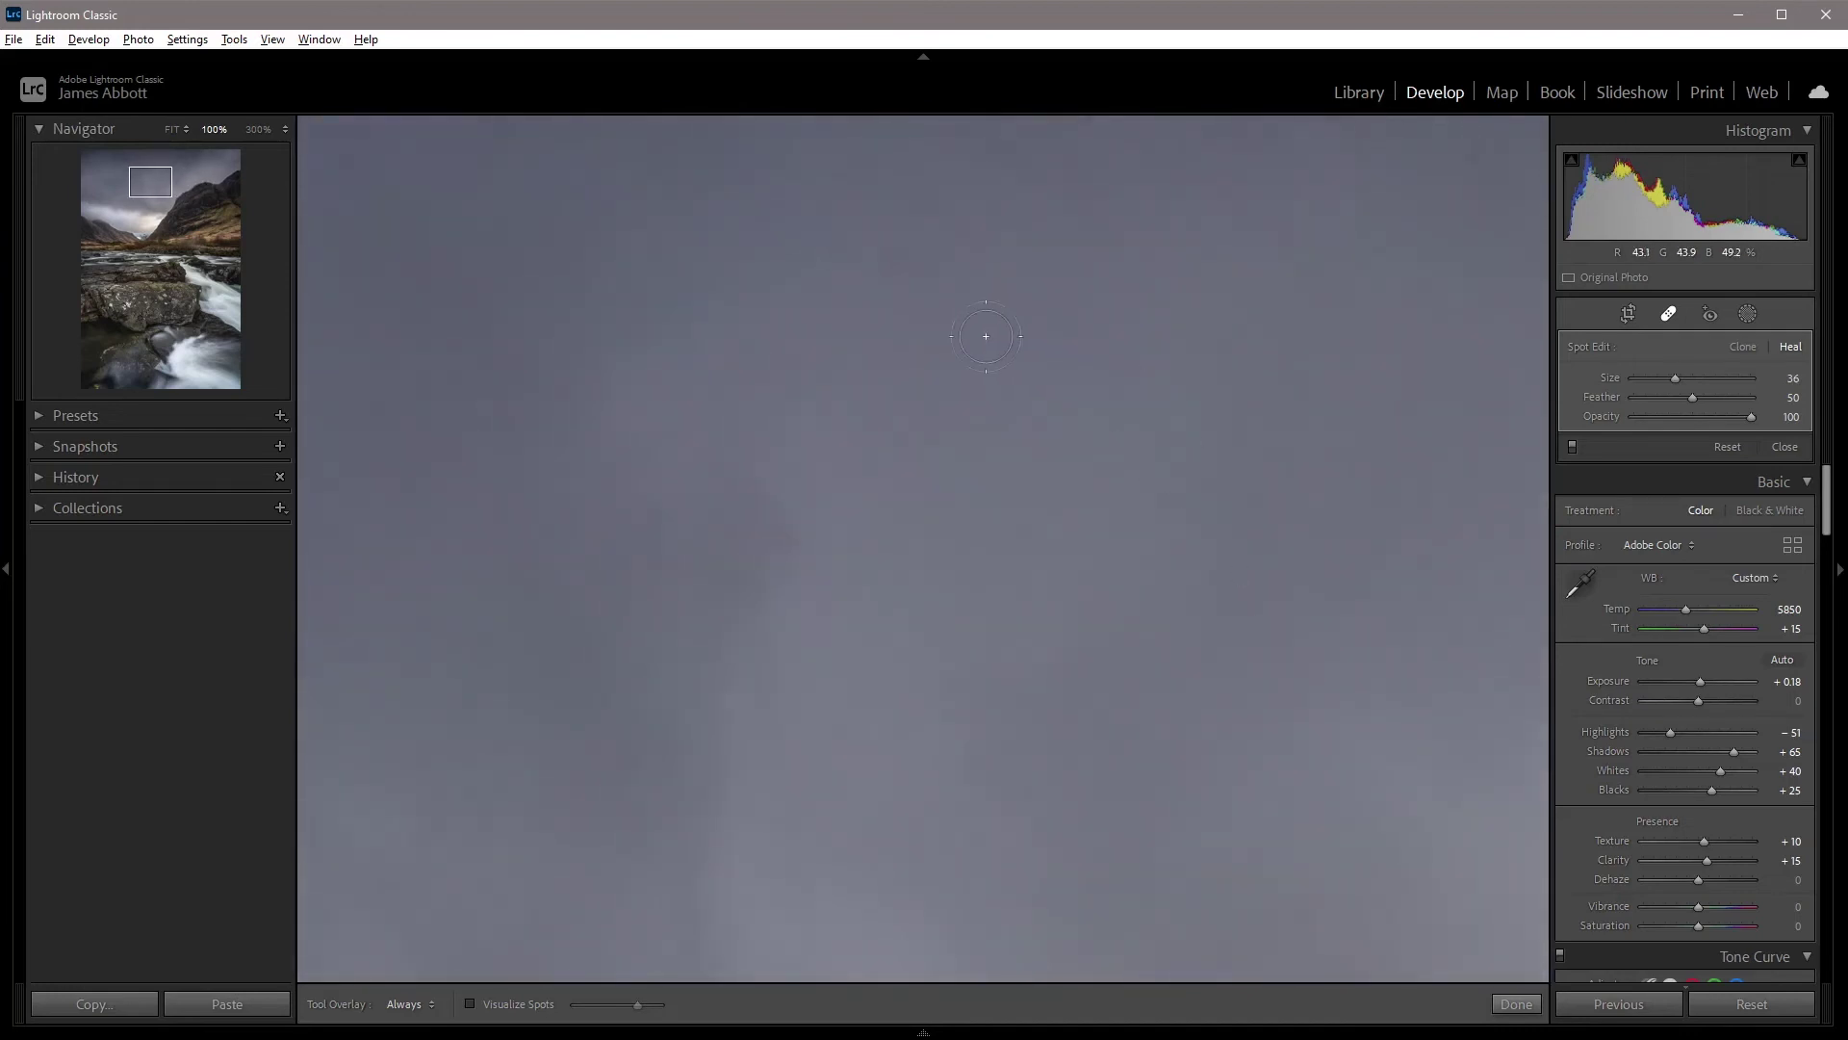
{"action": "left_click", "coordinate": [899, 269]}
{"action": "key", "text": "space"}
{"action": "mouse_move", "coordinate": [1021, 482]}
{"action": "left_mouse_down"}
{"action": "mouse_move", "coordinate": [879, 738]}
{"action": "mouse_move", "coordinate": [1156, 862]}
{"action": "left_mouse_up"}
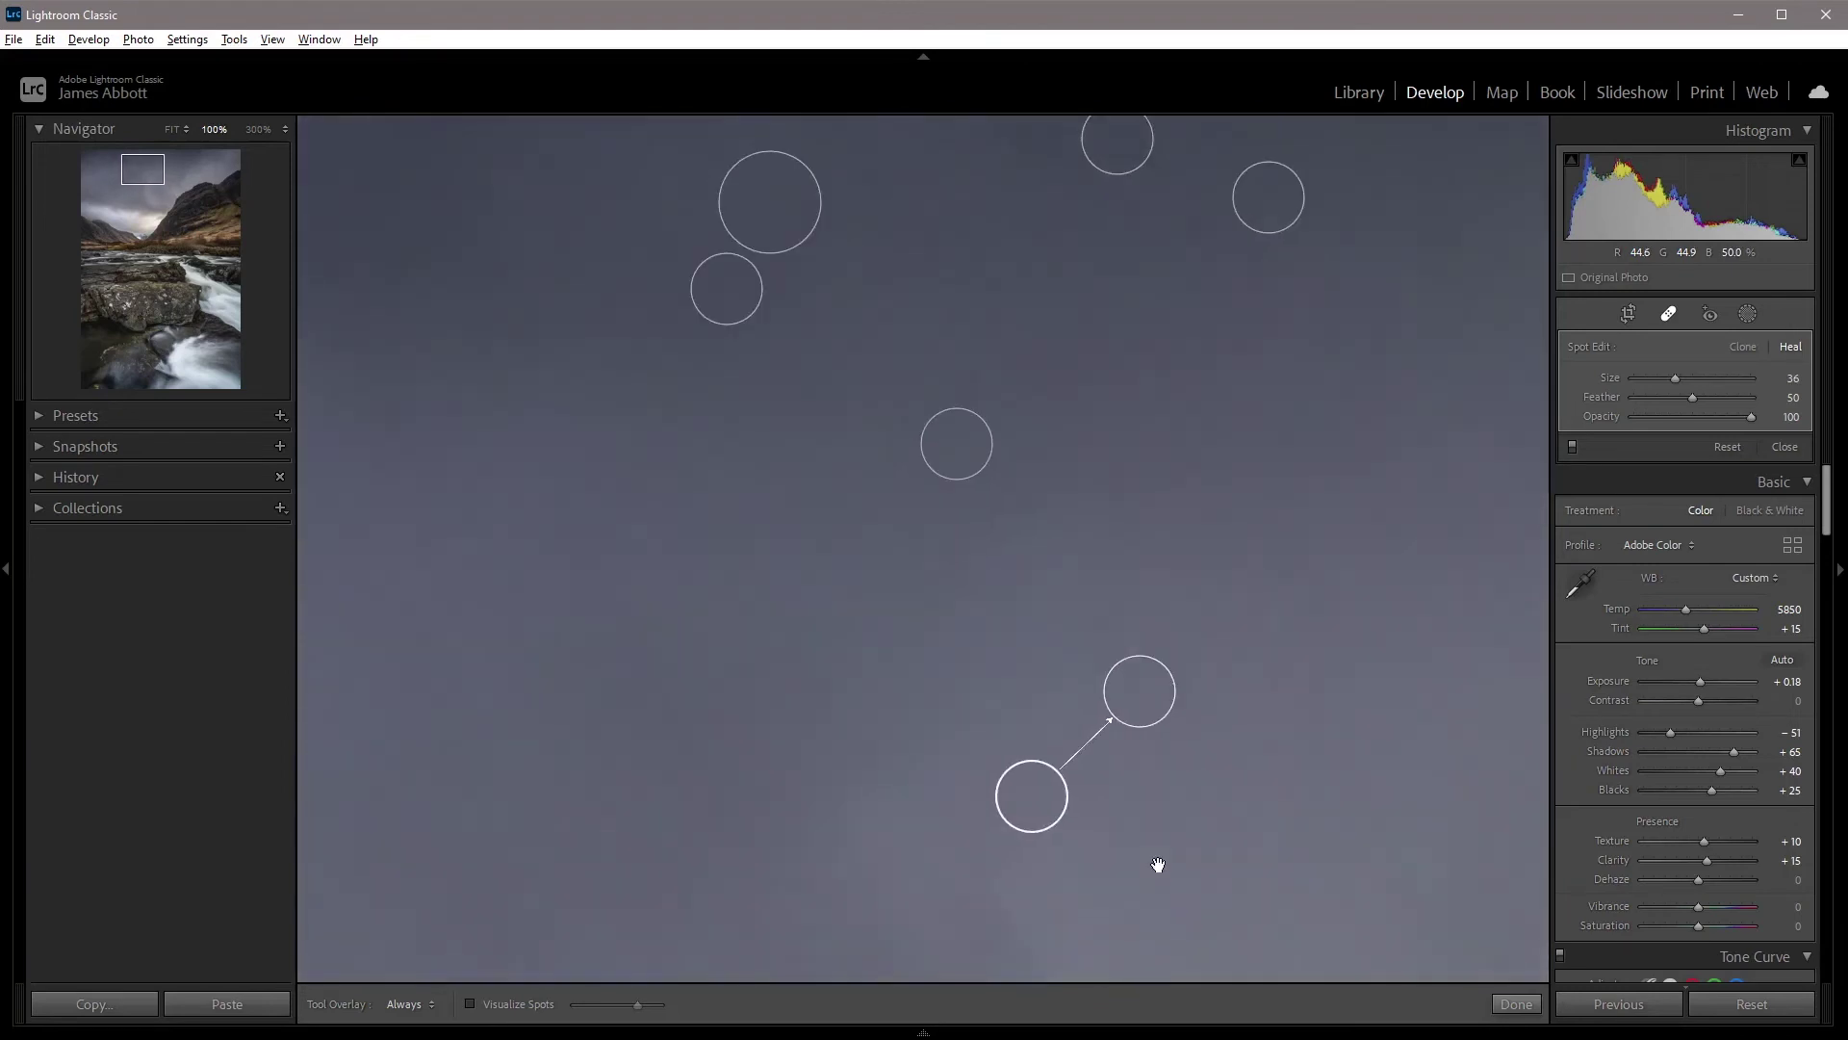
{"action": "left_click", "coordinate": [961, 376]}
Check the lower sky down to the bright clouds and heal the dust spots above the ridge in the photo's upper-right sky.
{"action": "key", "text": "space"}
{"action": "left_click_drag", "start_coordinate": [691, 418], "coordinate": [1547, 643]}
{"action": "key", "text": "space"}
{"action": "left_click_drag", "start_coordinate": [349, 746], "coordinate": [998, 280]}
{"action": "left_click_drag", "start_coordinate": [1306, 380], "coordinate": [516, 644]}
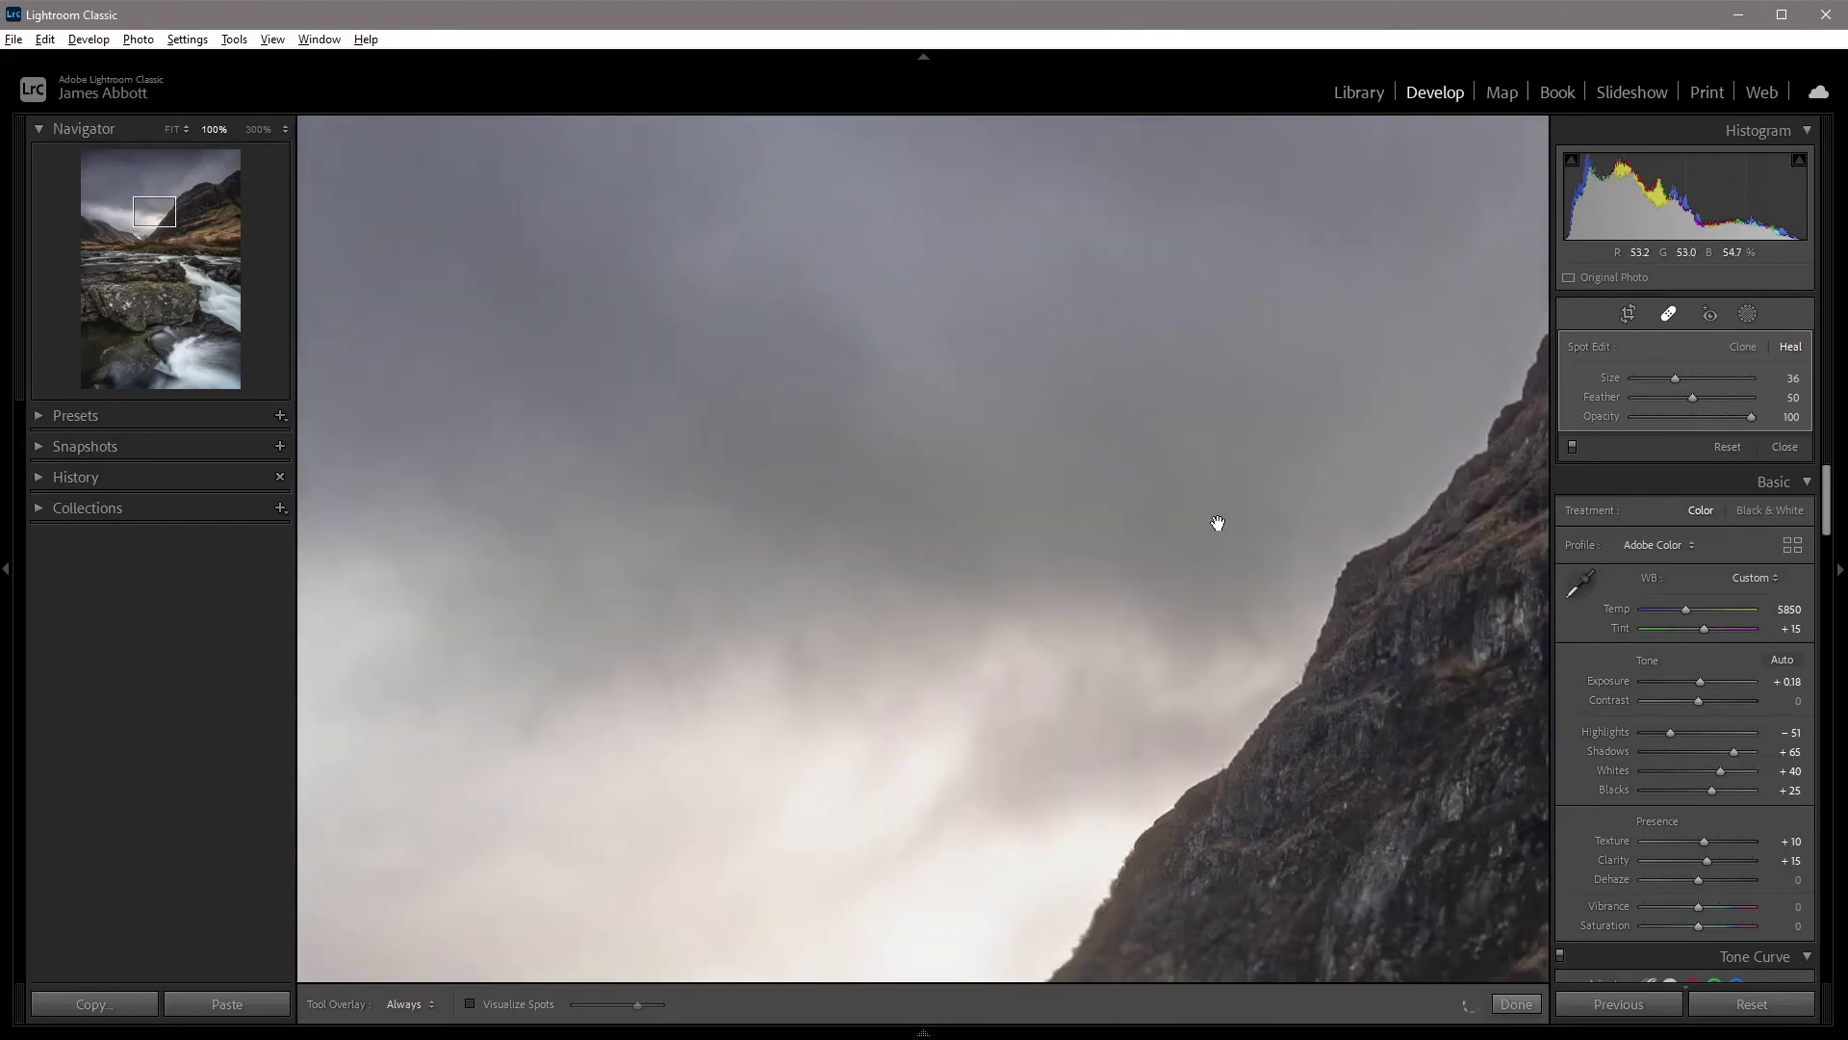
{"action": "left_click_drag", "start_coordinate": [1218, 523], "coordinate": [867, 821]}
{"action": "mouse_move", "coordinate": [1126, 567]}
{"action": "left_mouse_down"}
{"action": "mouse_move", "coordinate": [639, 722]}
{"action": "mouse_move", "coordinate": [867, 693]}
{"action": "left_mouse_up"}
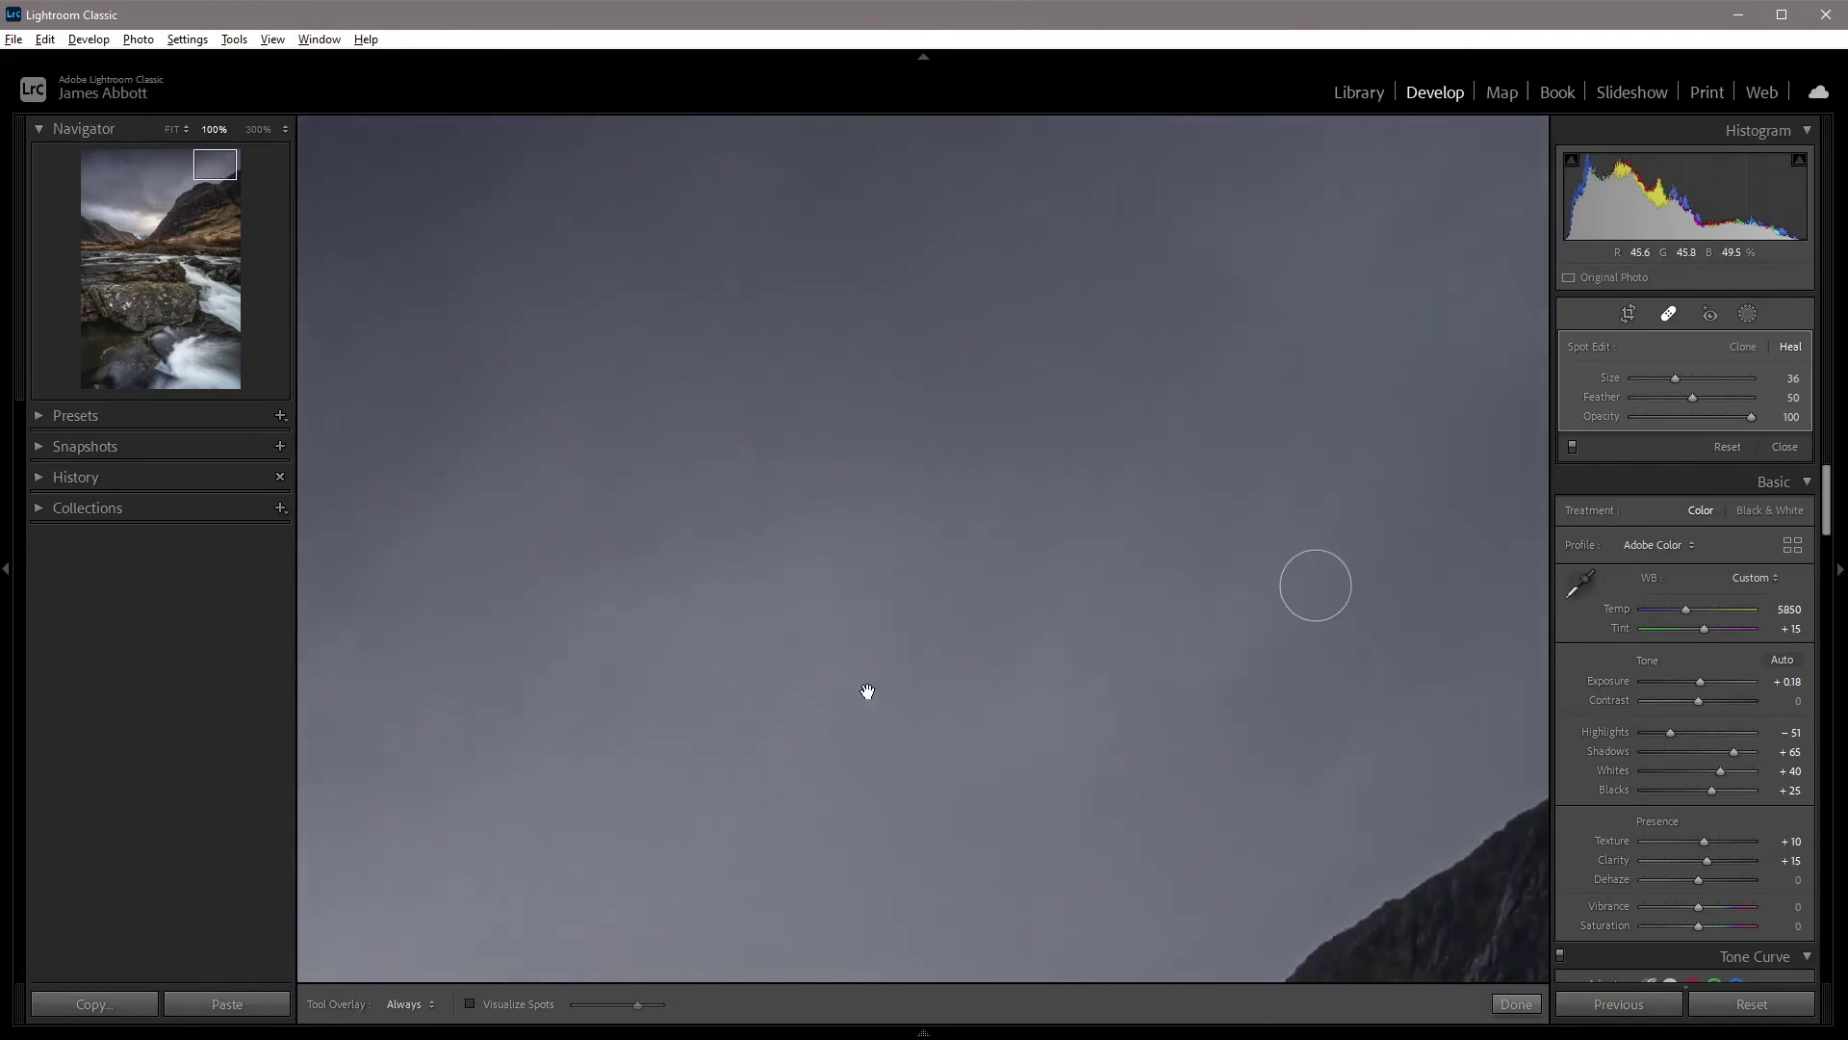
{"action": "left_click", "coordinate": [1012, 509]}
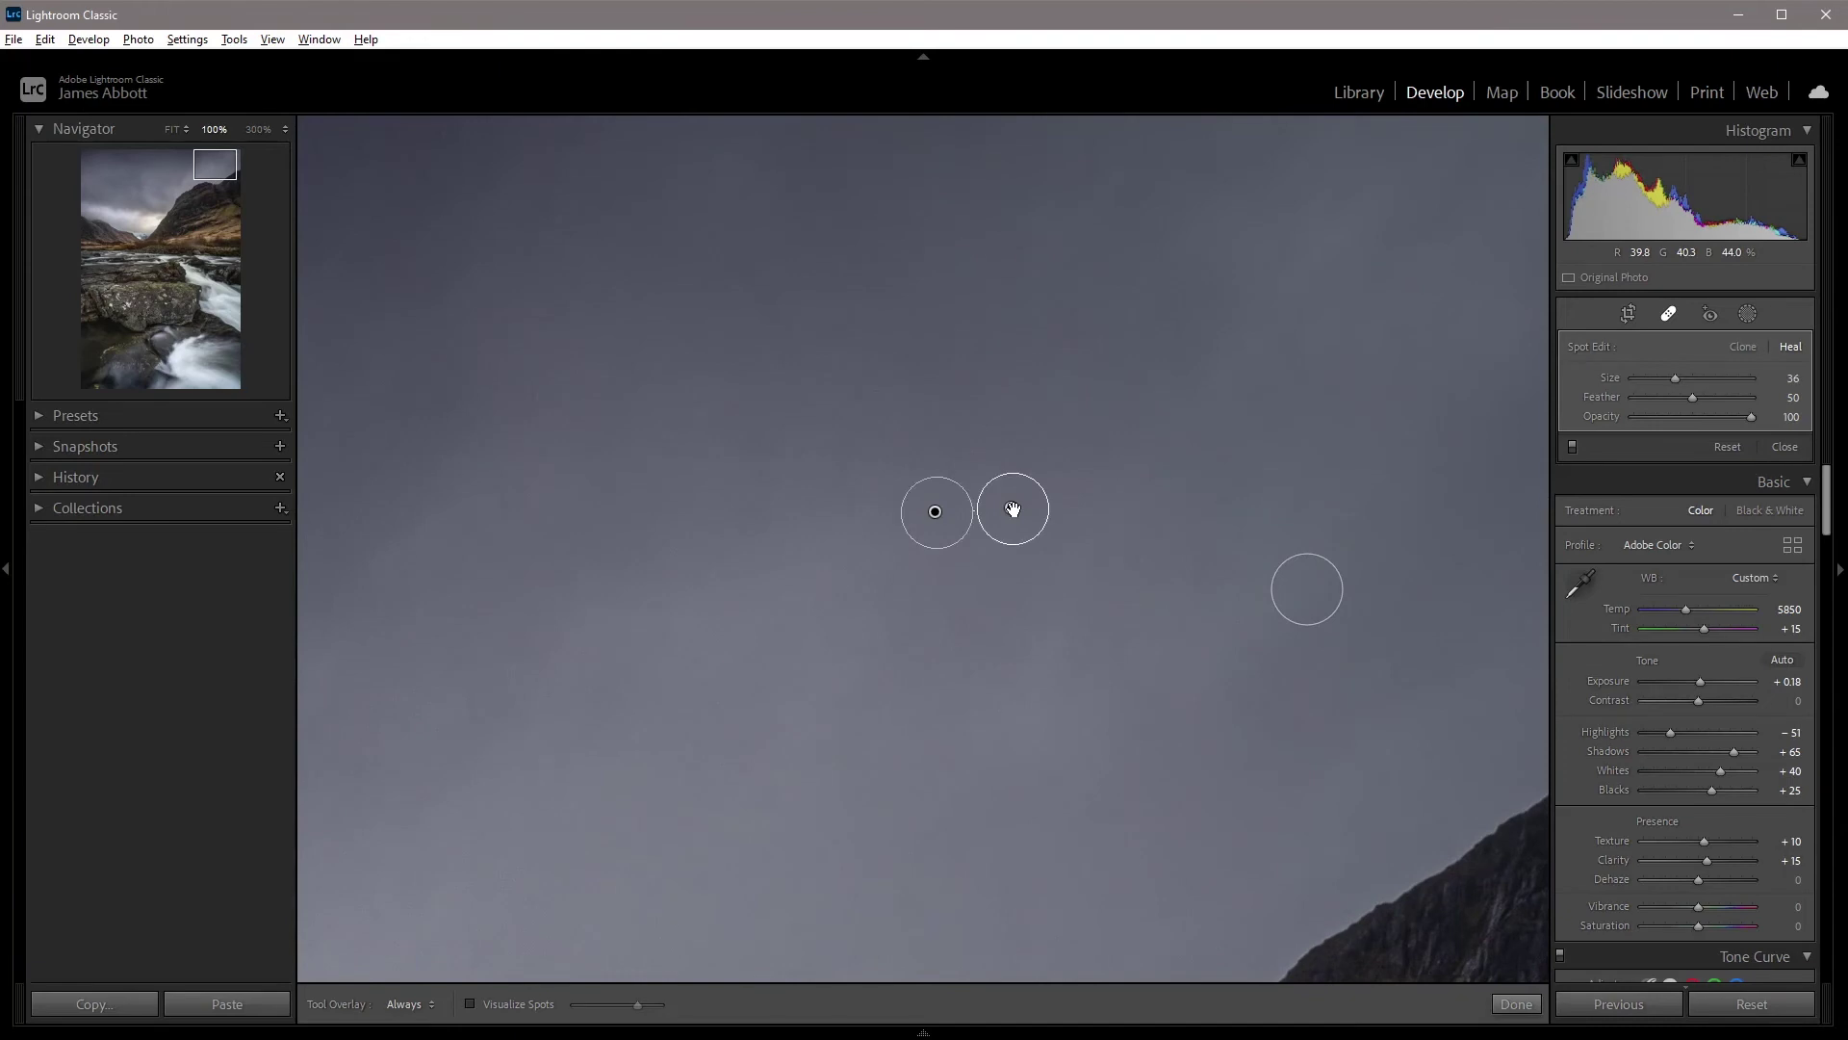
Turn on Visualize Spots and examine the sky from the ridge across to the photo's upper-left corner for missed dust spots.
{"action": "left_click", "coordinate": [471, 1004]}
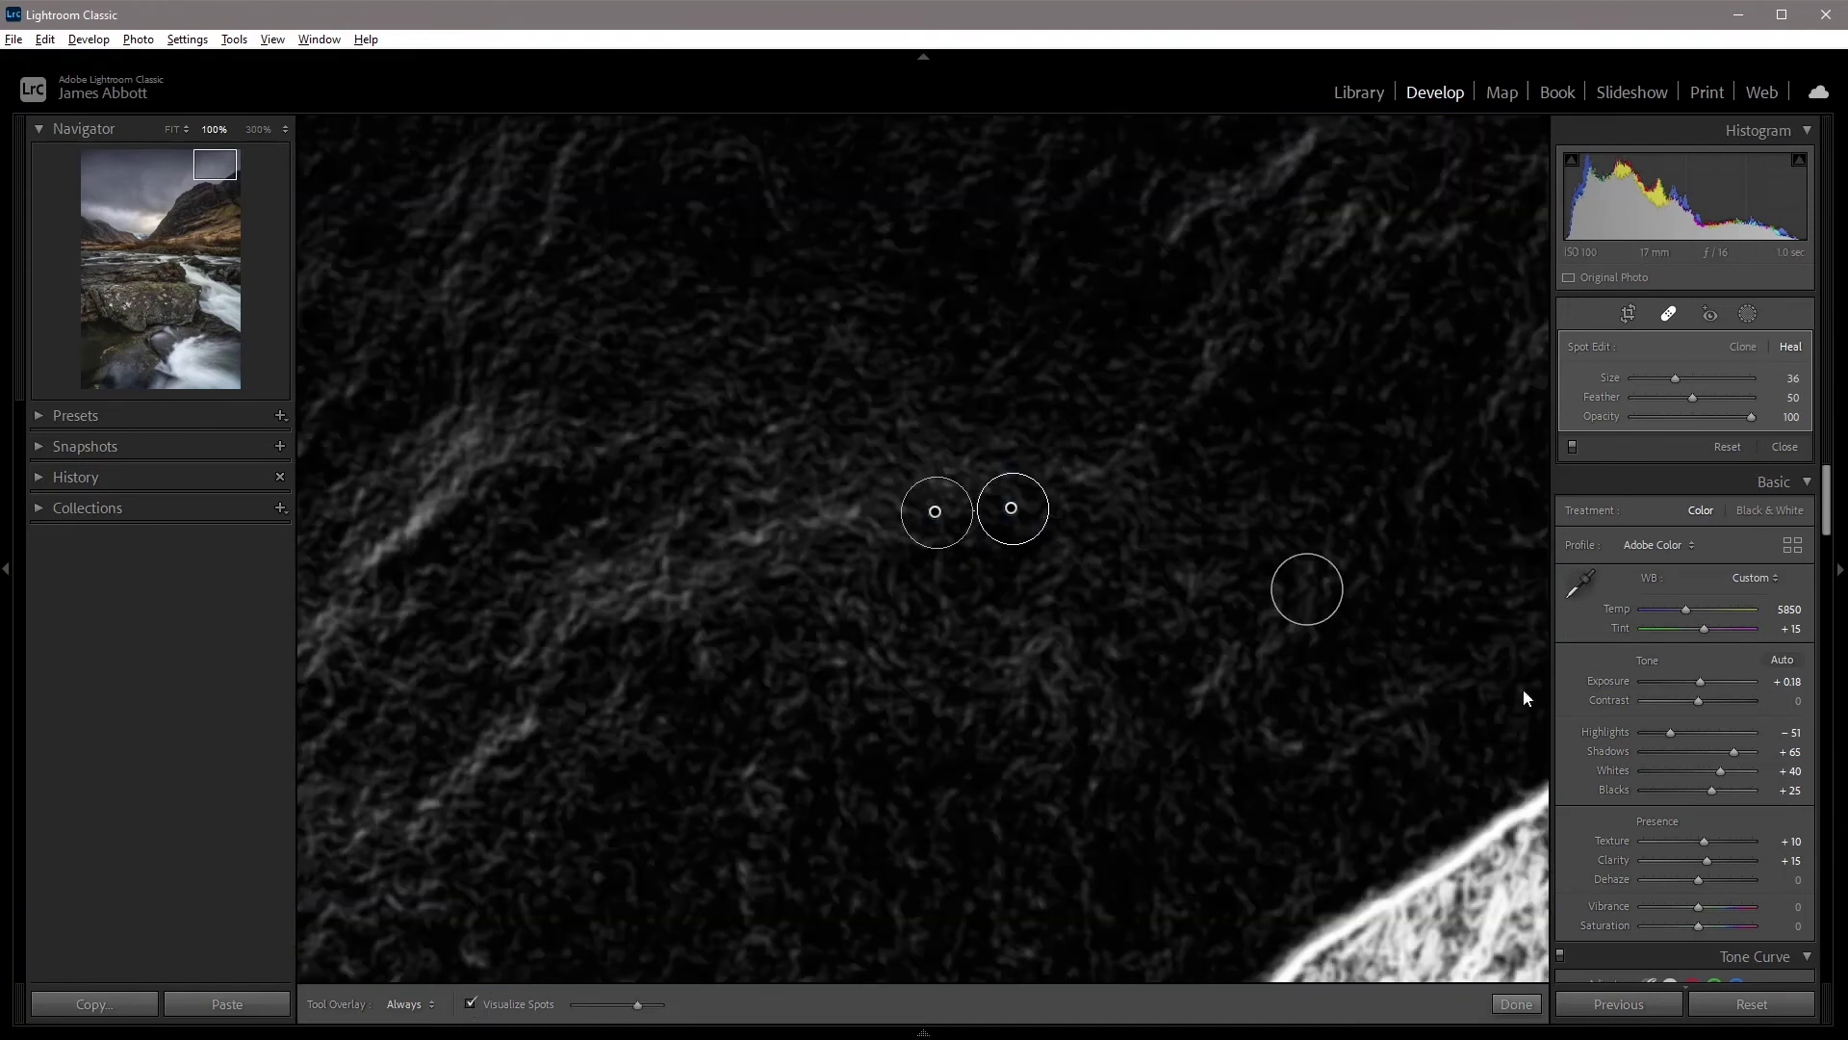
{"action": "left_click_drag", "start_coordinate": [1216, 720], "coordinate": [1481, 623]}
{"action": "left_click_drag", "start_coordinate": [847, 663], "coordinate": [1386, 367]}
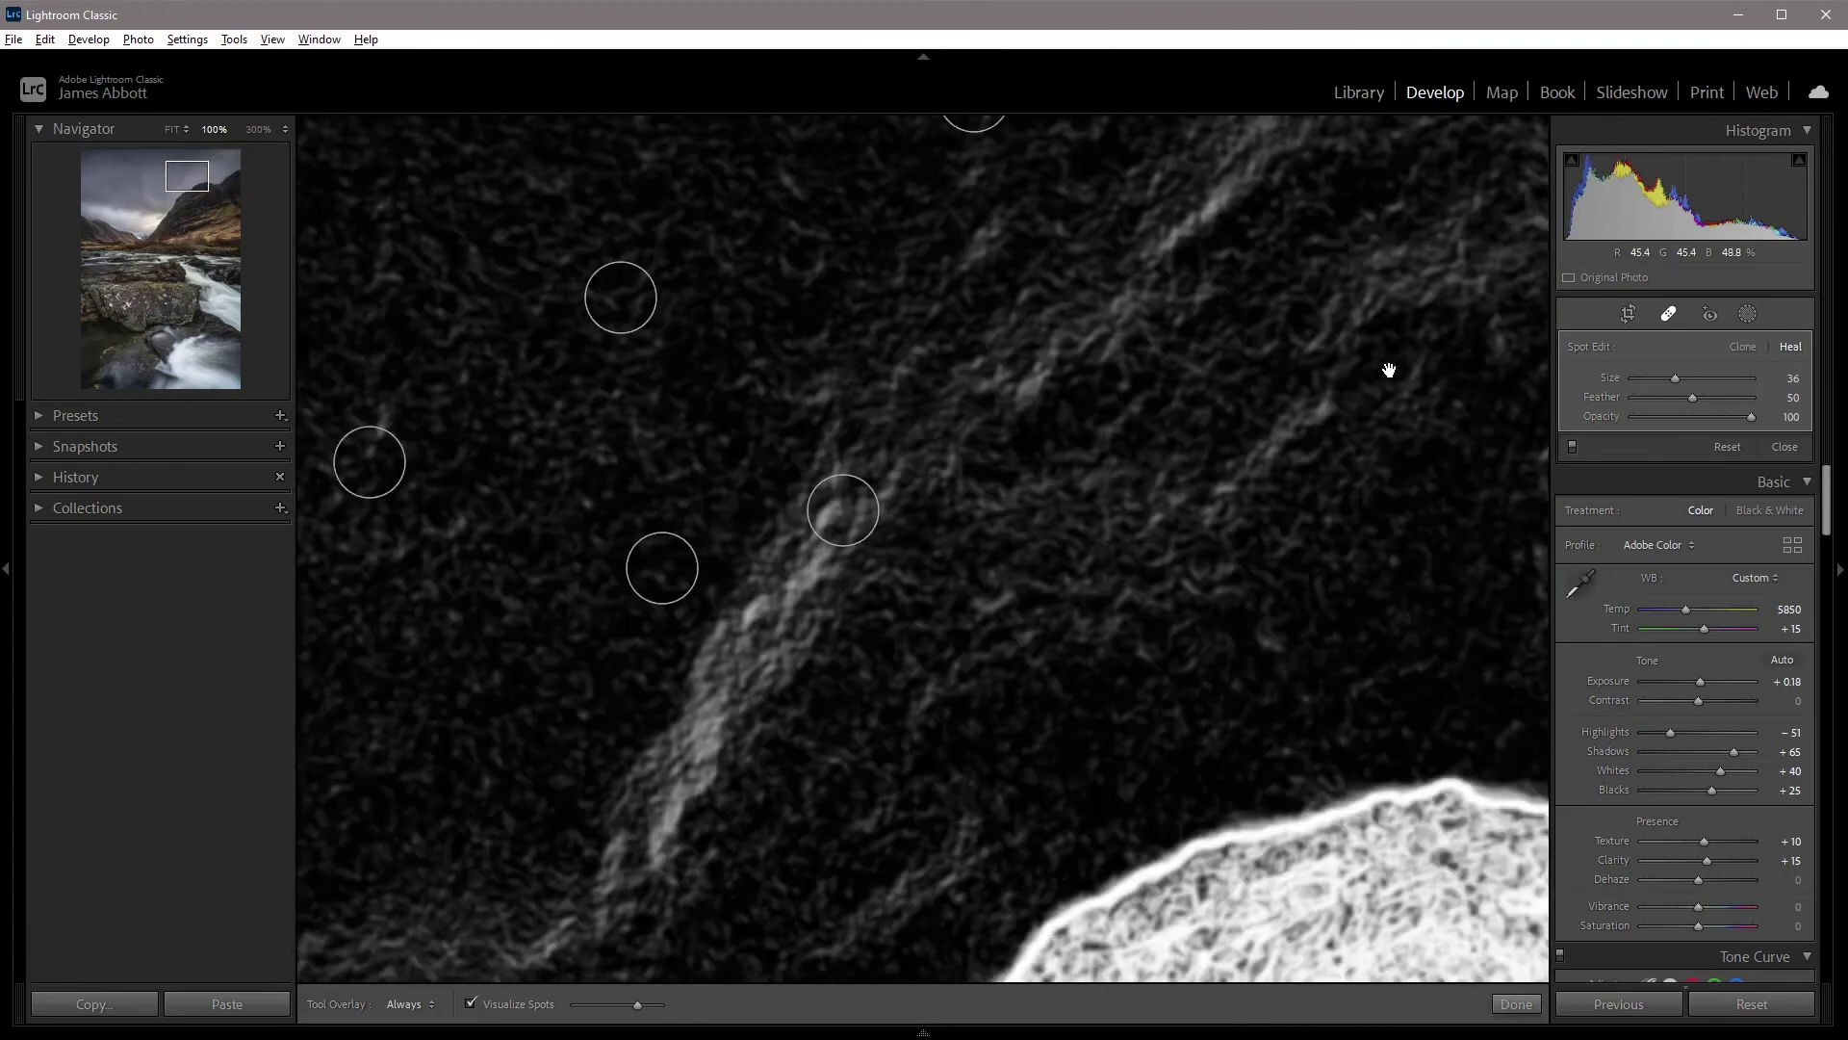
{"action": "left_click_drag", "start_coordinate": [828, 720], "coordinate": [1072, 731]}
{"action": "left_click_drag", "start_coordinate": [866, 678], "coordinate": [1193, 735]}
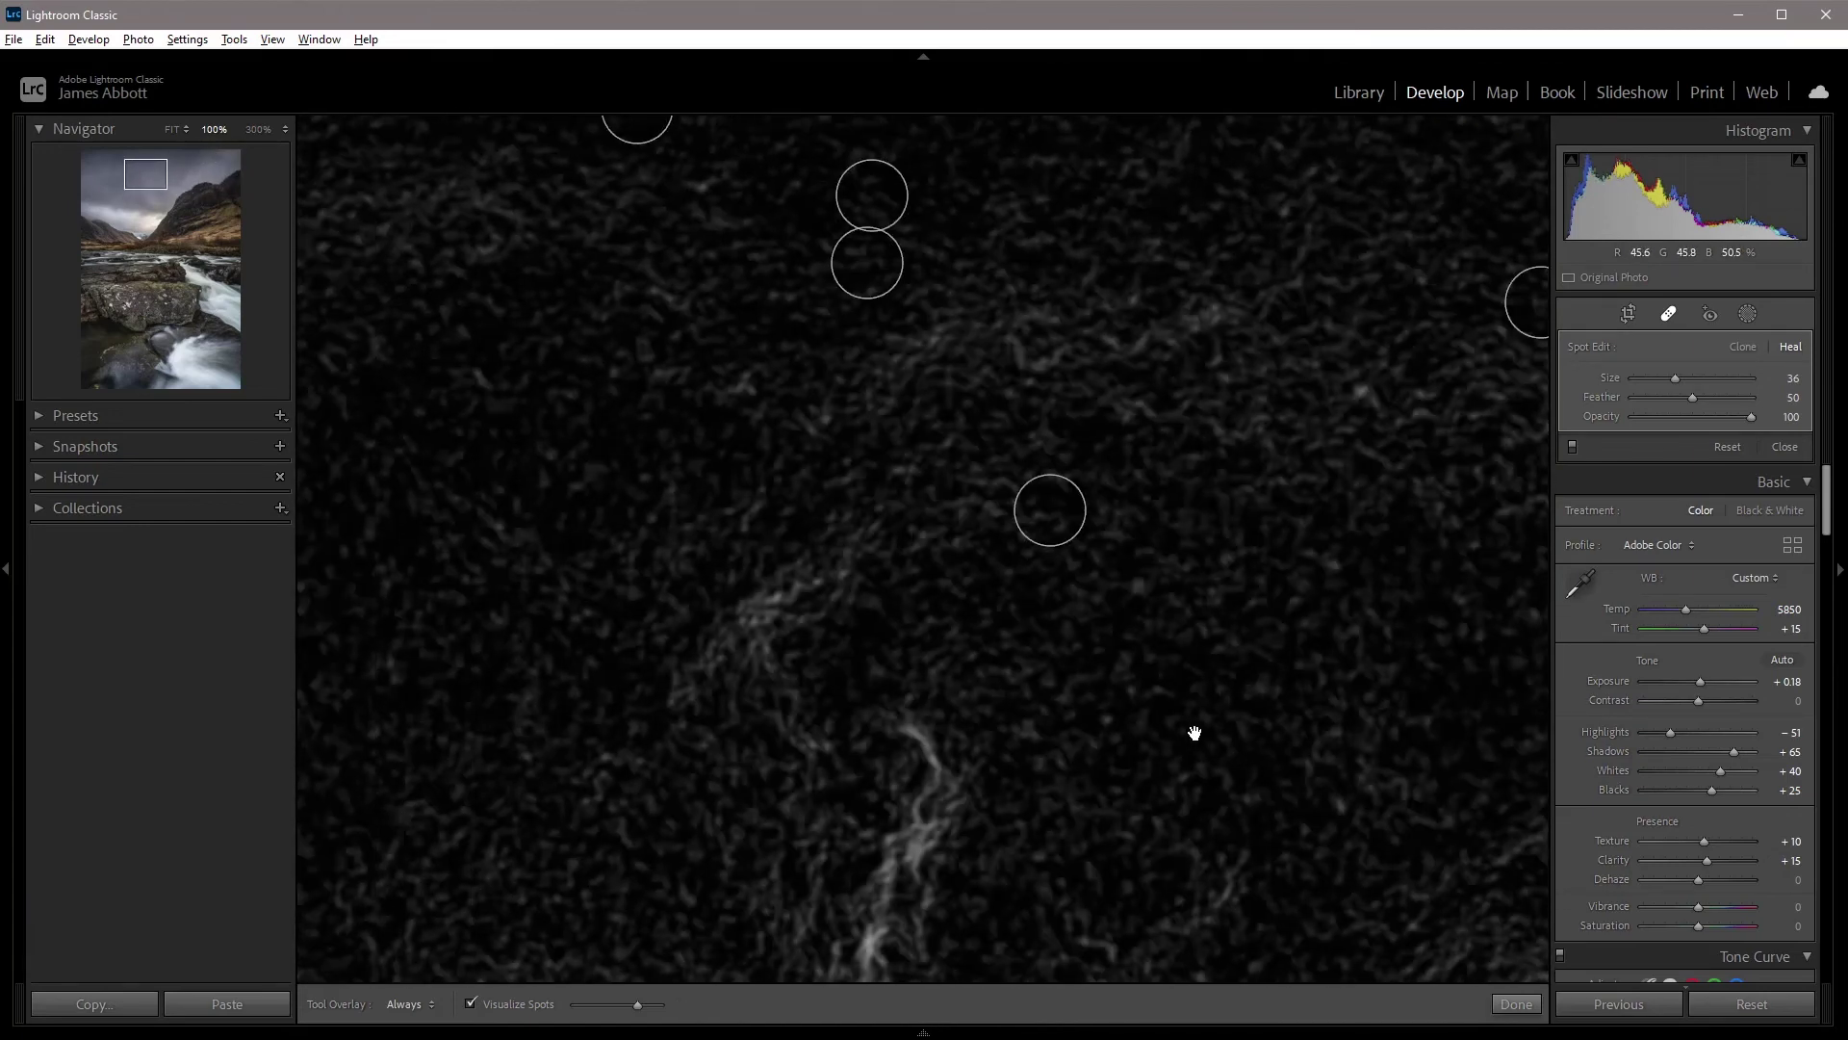
{"action": "left_click_drag", "start_coordinate": [775, 647], "coordinate": [1382, 789]}
{"action": "left_click_drag", "start_coordinate": [1233, 648], "coordinate": [1489, 735]}
{"action": "left_click_drag", "start_coordinate": [1312, 523], "coordinate": [996, 788]}
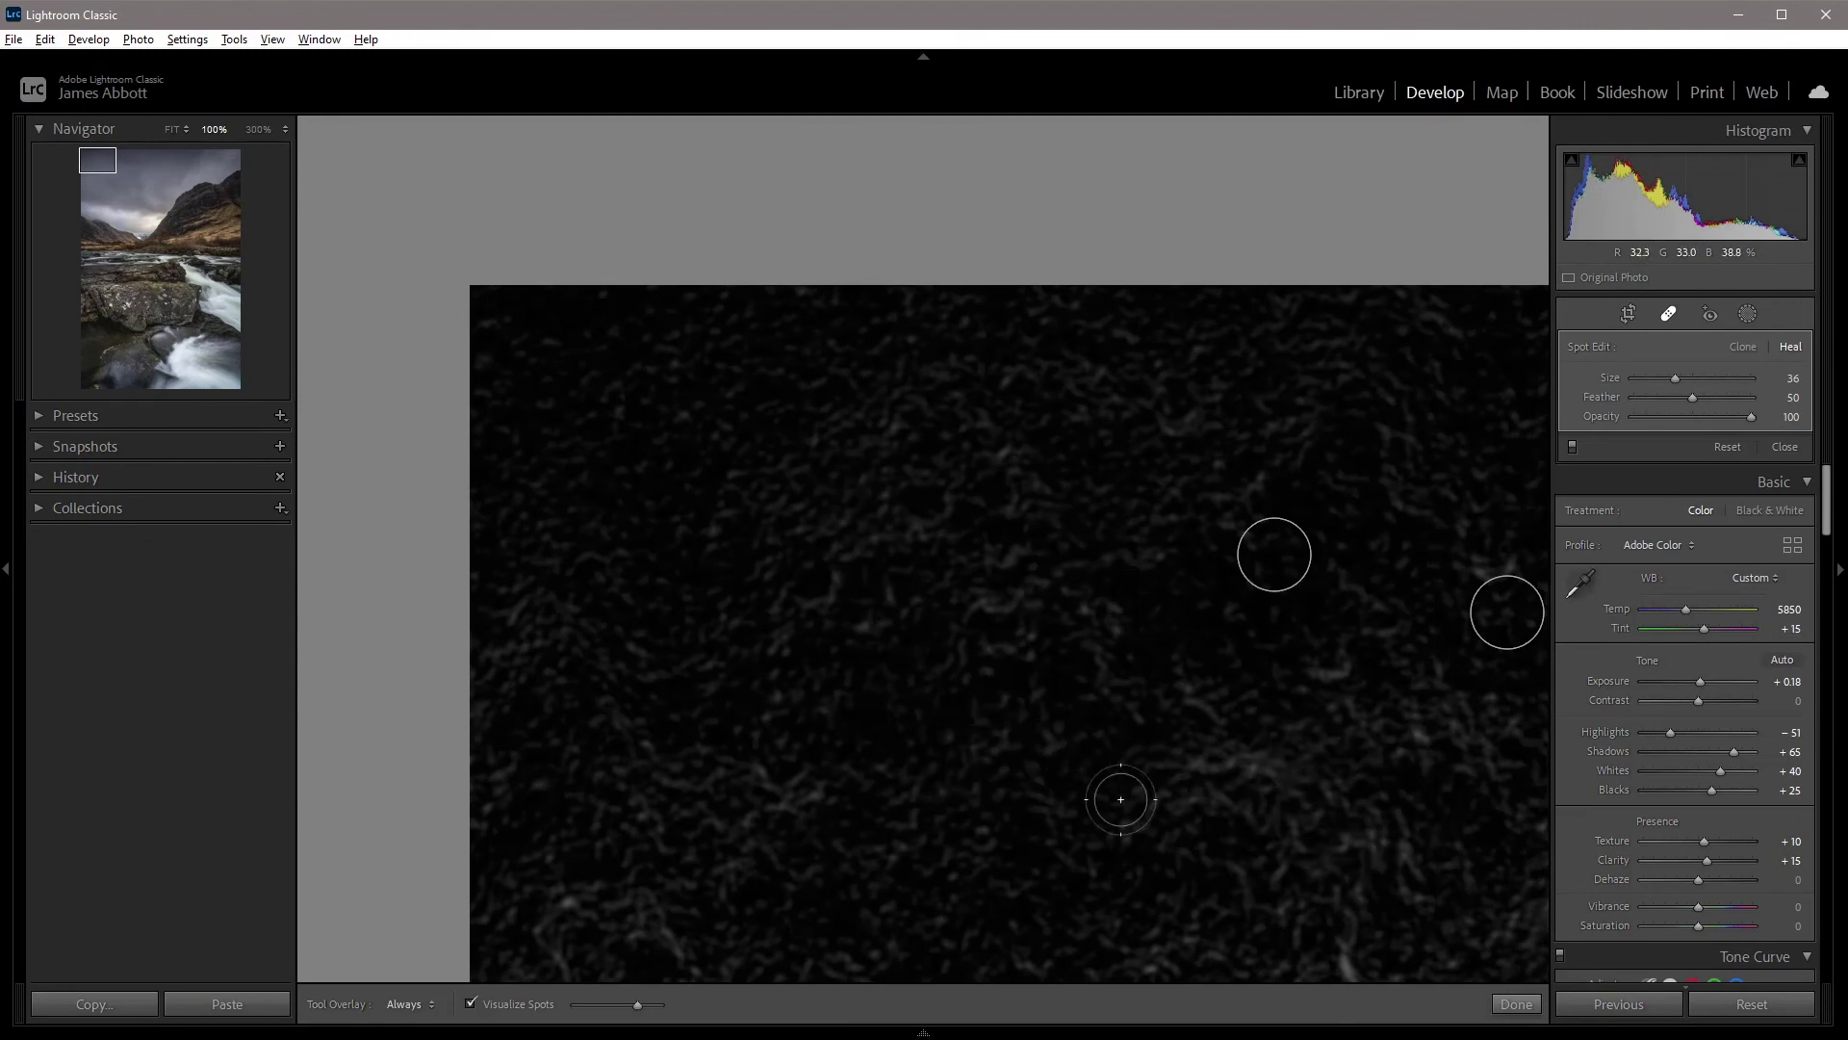
Examine the rest of the sky for remaining dust spots, and return to the normal view of the whole photo.
{"action": "left_click_drag", "start_coordinate": [1239, 851], "coordinate": [1123, 482]}
{"action": "mouse_move", "coordinate": [1238, 709]}
{"action": "left_mouse_down"}
{"action": "mouse_move", "coordinate": [975, 265]}
{"action": "mouse_move", "coordinate": [493, 343]}
{"action": "left_mouse_up"}
{"action": "left_click_drag", "start_coordinate": [673, 619], "coordinate": [505, 812]}
{"action": "left_click_drag", "start_coordinate": [1135, 606], "coordinate": [623, 661]}
{"action": "left_click_drag", "start_coordinate": [918, 675], "coordinate": [688, 728]}
{"action": "left_click_drag", "start_coordinate": [1221, 594], "coordinate": [718, 668]}
{"action": "left_click_drag", "start_coordinate": [983, 676], "coordinate": [913, 684]}
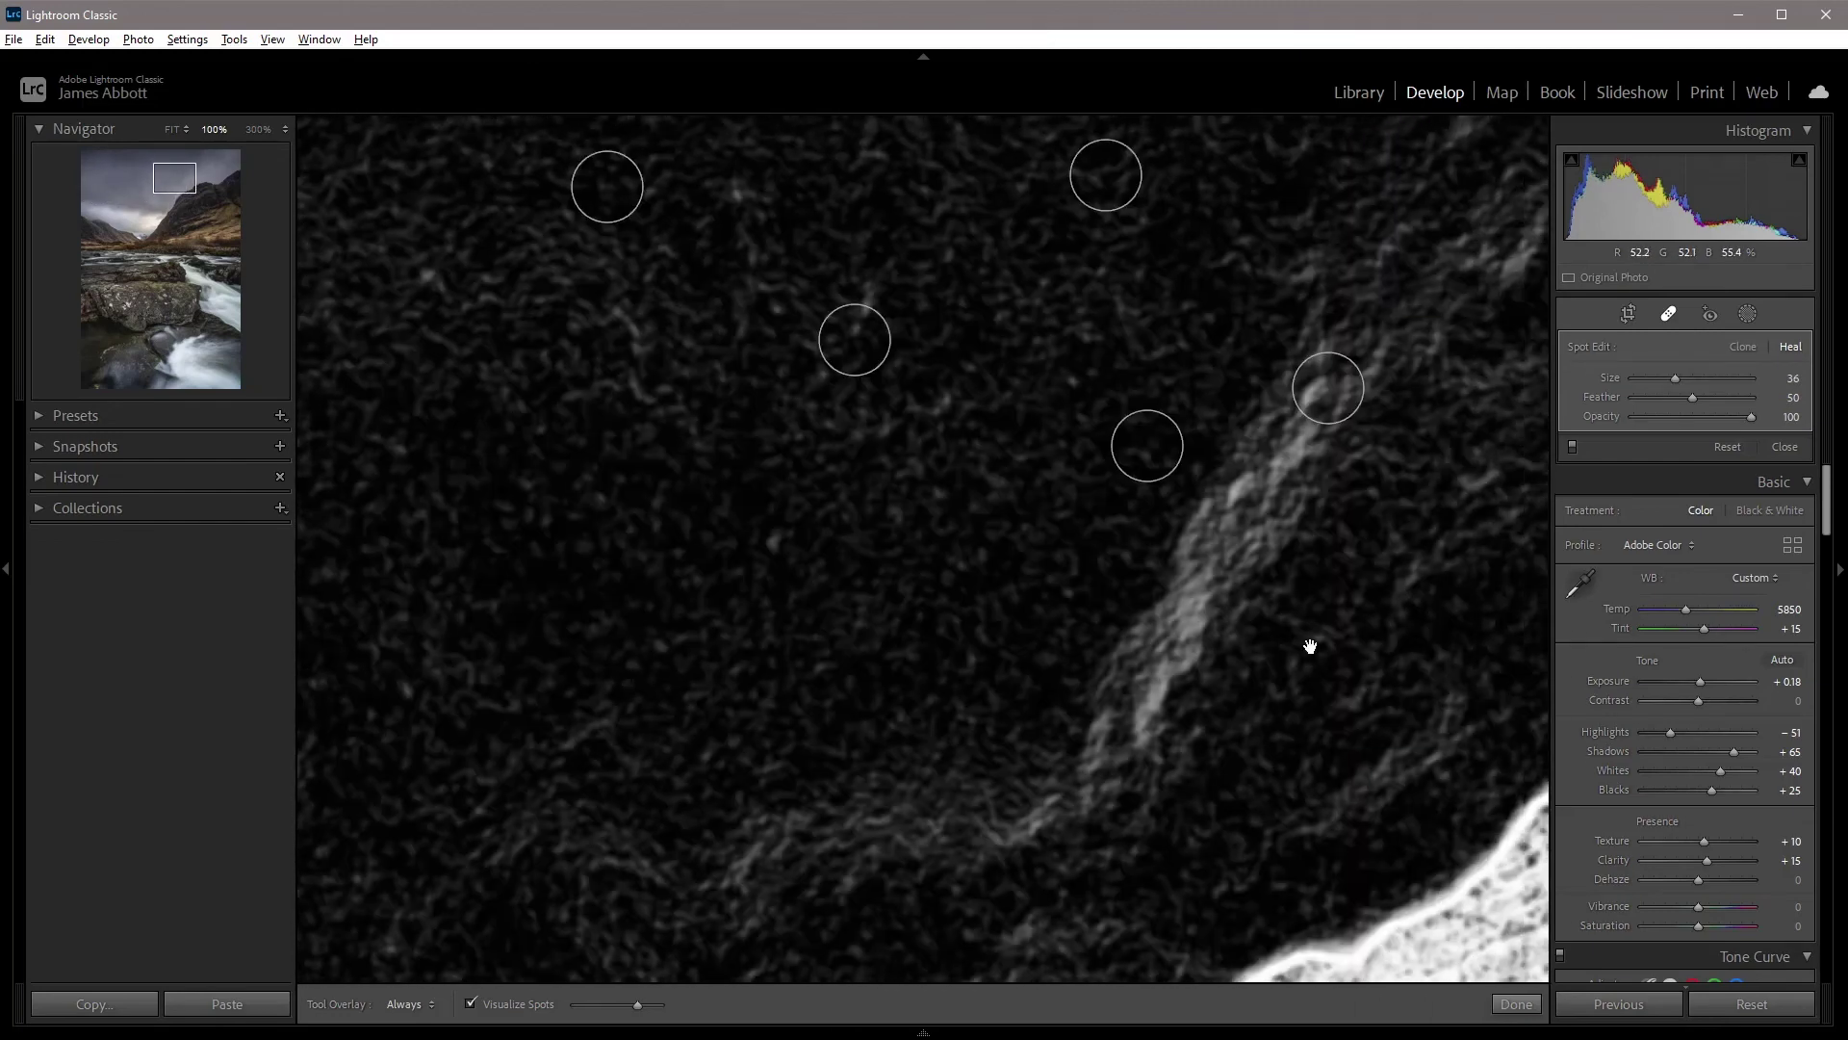
{"action": "left_click_drag", "start_coordinate": [1312, 644], "coordinate": [1049, 721]}
{"action": "left_click_drag", "start_coordinate": [1195, 615], "coordinate": [991, 668]}
{"action": "left_click_drag", "start_coordinate": [1100, 648], "coordinate": [937, 693]}
{"action": "left_click_drag", "start_coordinate": [1361, 610], "coordinate": [1002, 305]}
{"action": "mouse_move", "coordinate": [1164, 488]}
{"action": "left_mouse_down"}
{"action": "mouse_move", "coordinate": [1094, 583]}
{"action": "mouse_move", "coordinate": [1486, 619]}
{"action": "left_mouse_up"}
{"action": "left_click_drag", "start_coordinate": [712, 616], "coordinate": [1011, 623]}
{"action": "left_click_drag", "start_coordinate": [1011, 770], "coordinate": [1011, 622]}
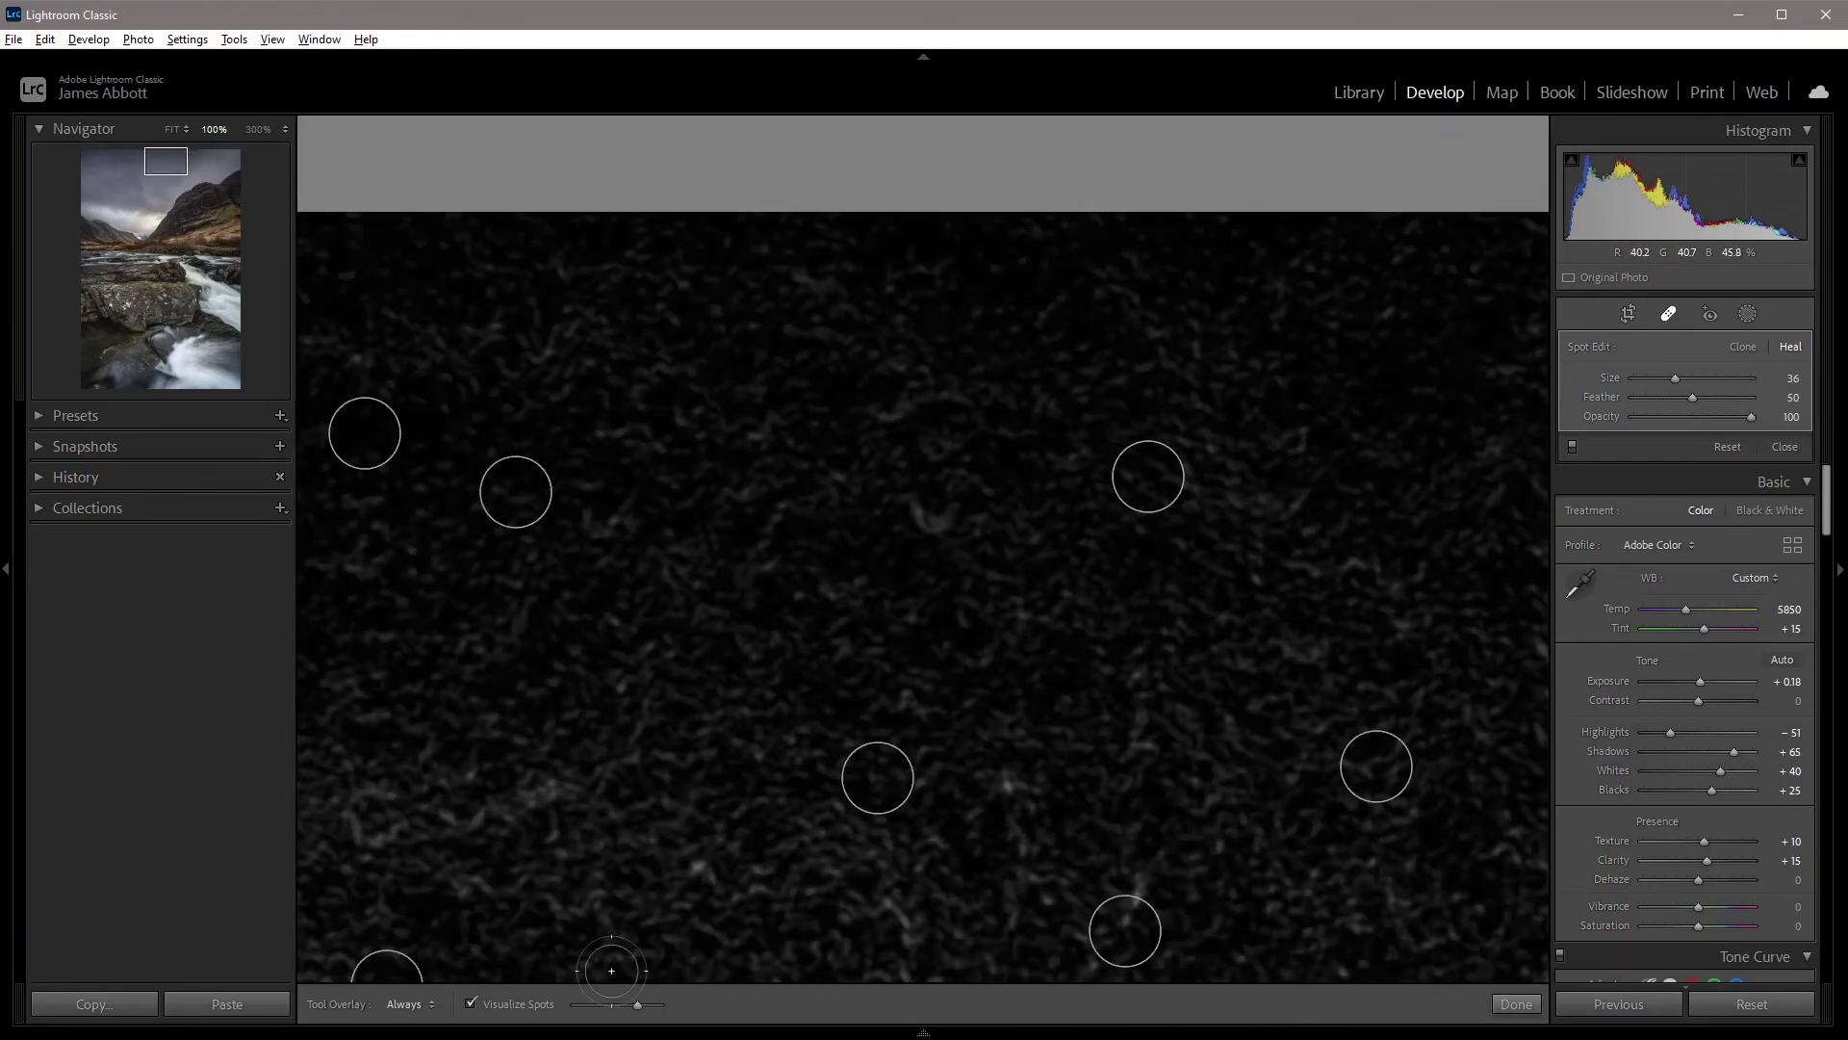
{"action": "left_click", "coordinate": [472, 1004]}
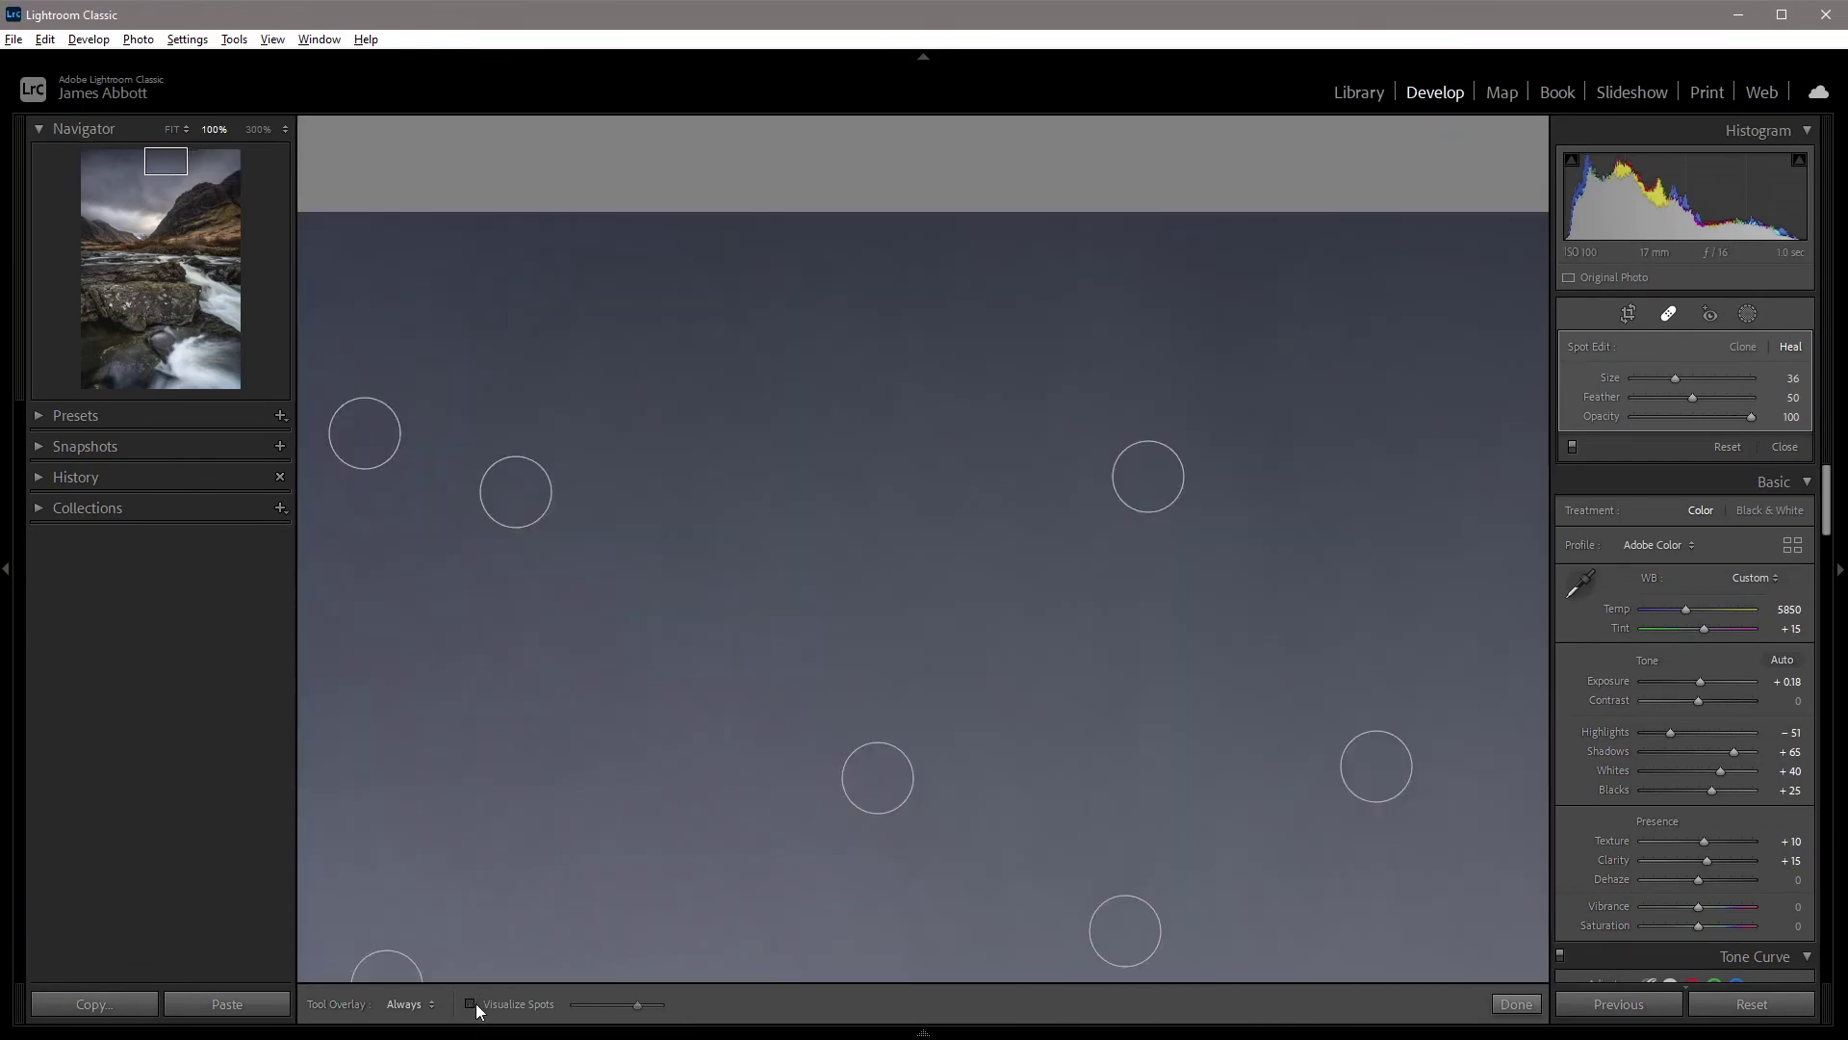
{"action": "key", "text": "z"}
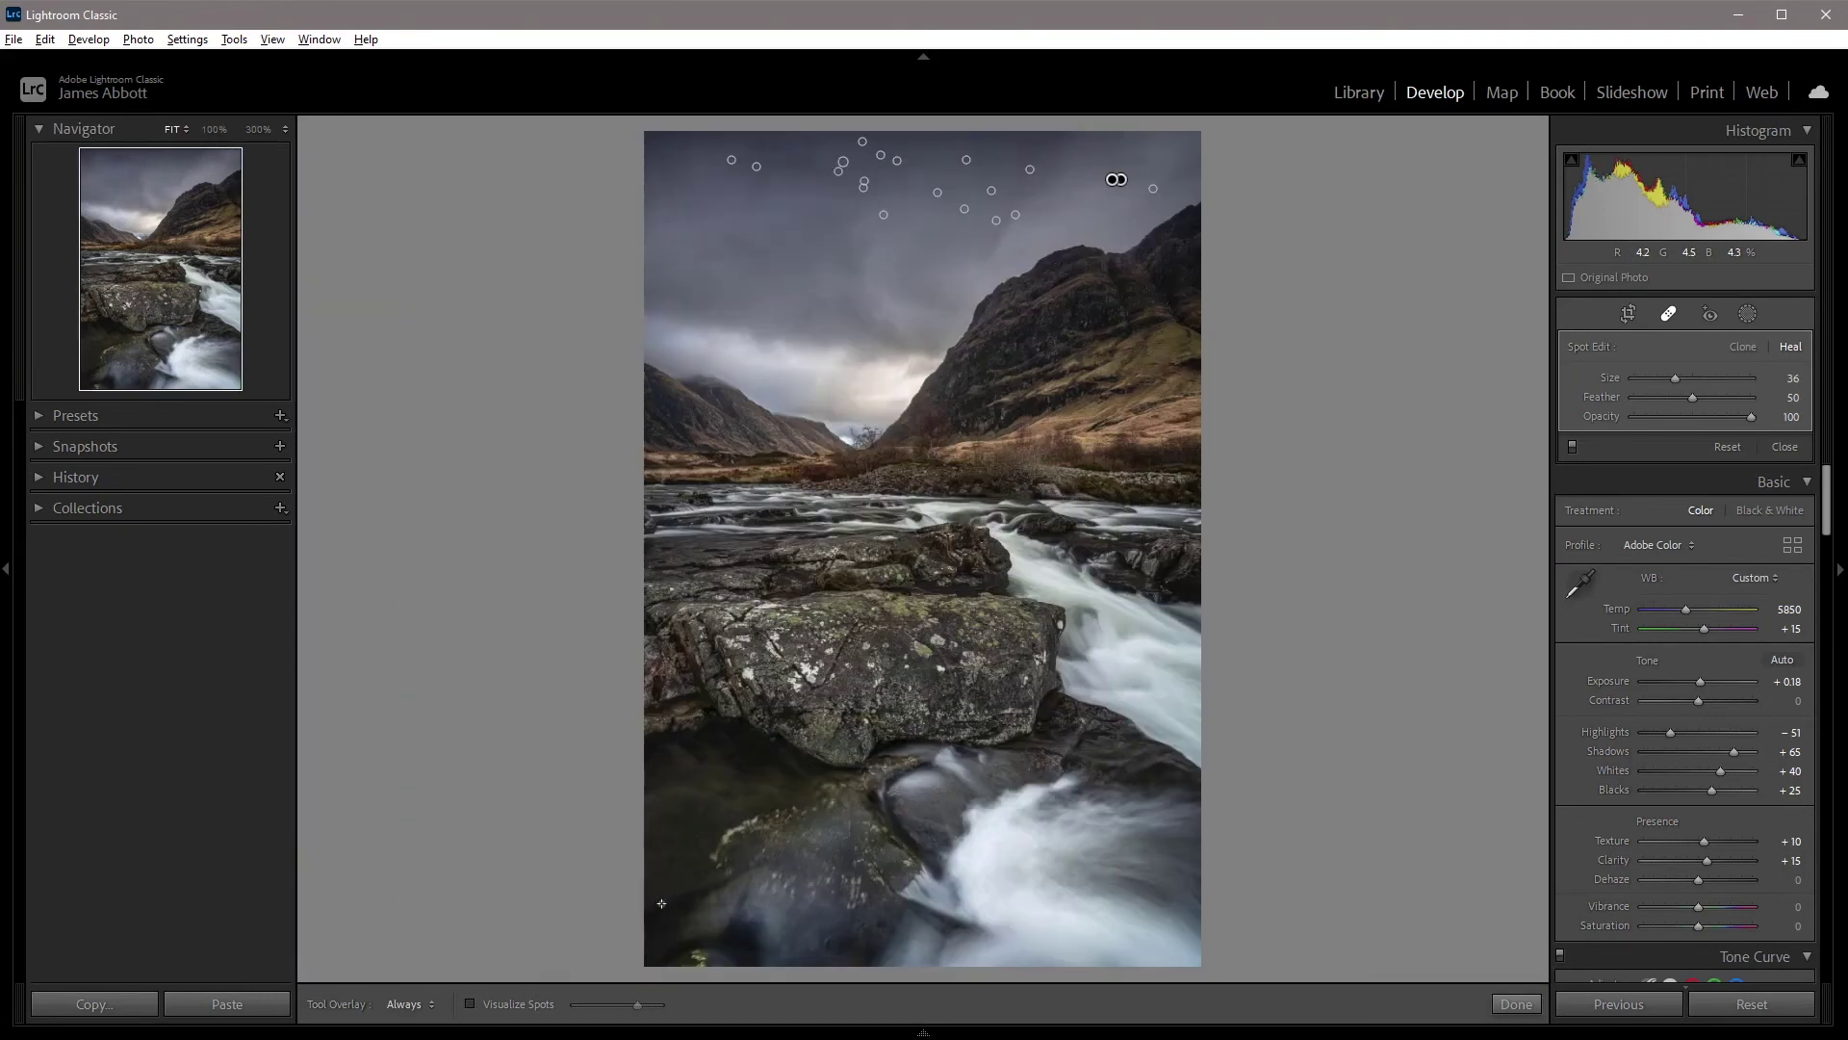